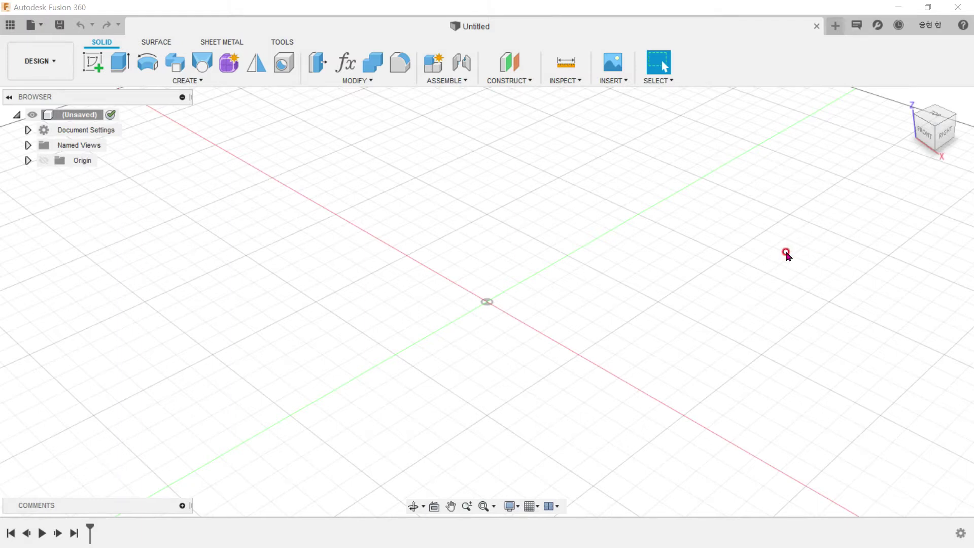
Bring up the Windows task switcher from the empty Fusion 360 design
{"action": "key", "text": "alt+Tab"}
Switch to the drawing PDF and scroll down through the isometric and assembly views
{"action": "key", "text": "alt+Tab"}
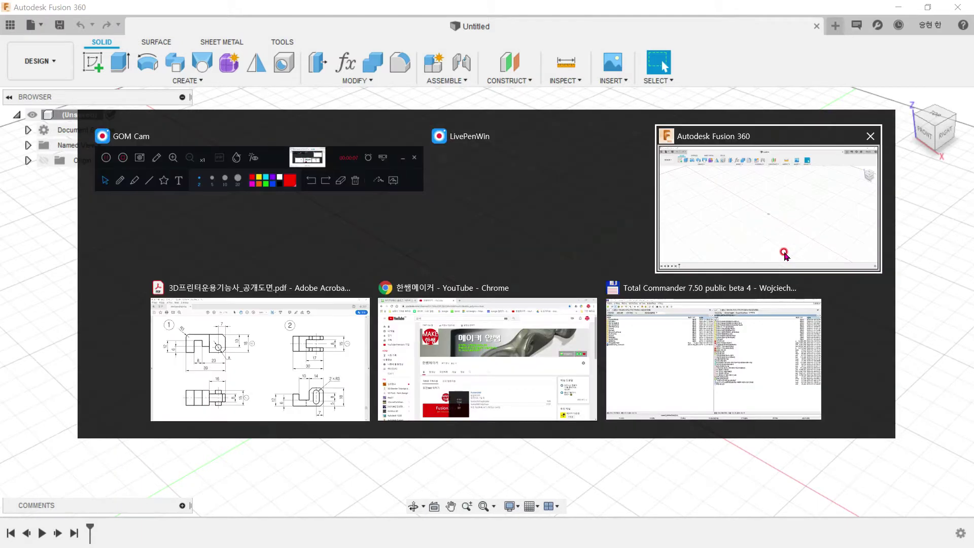
{"action": "key", "text": "alt+Tab"}
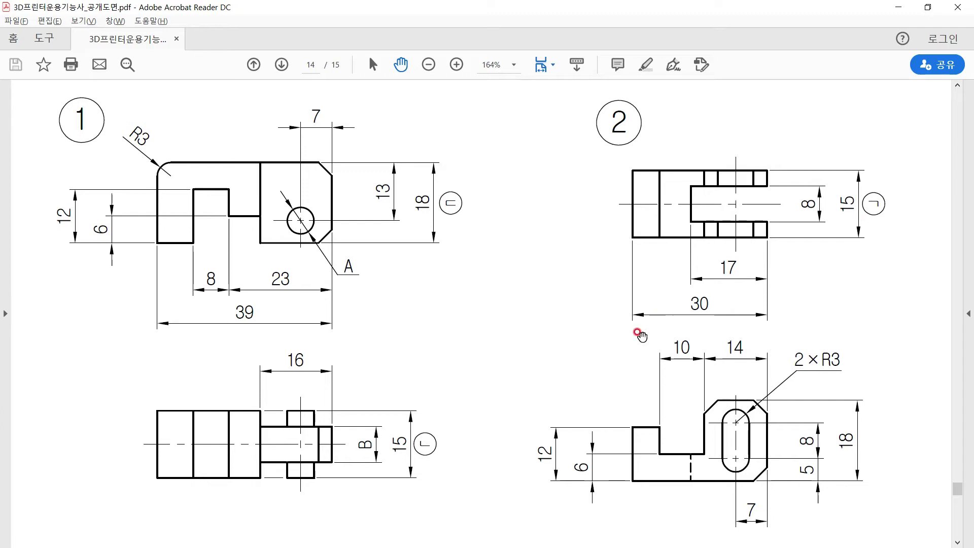
{"action": "scroll", "coordinate": [453, 261], "scroll_direction": "down", "scroll_amount": 1}
{"action": "scroll", "coordinate": [482, 300], "scroll_direction": "down", "scroll_amount": 3}
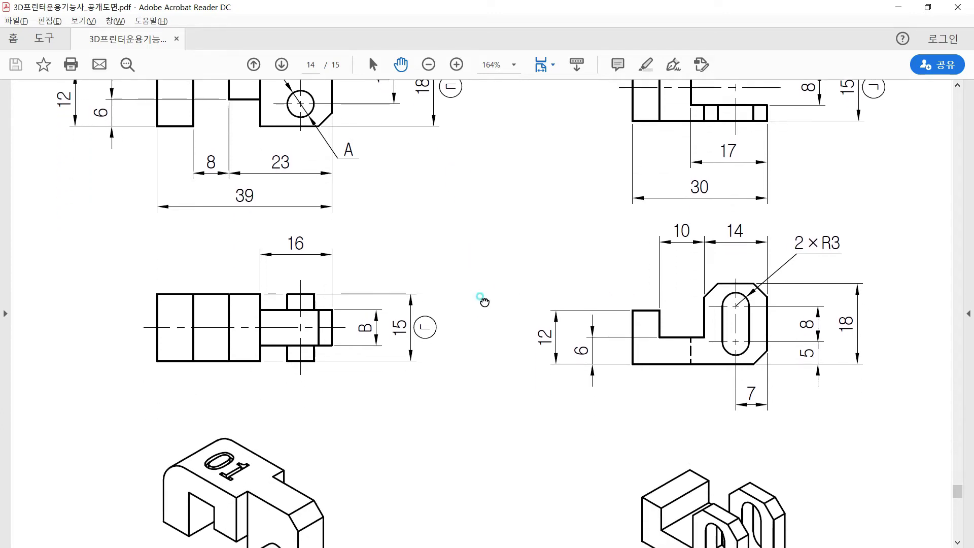
{"action": "scroll", "coordinate": [486, 247], "scroll_direction": "down", "scroll_amount": 2}
{"action": "scroll", "coordinate": [490, 264], "scroll_direction": "down", "scroll_amount": 4}
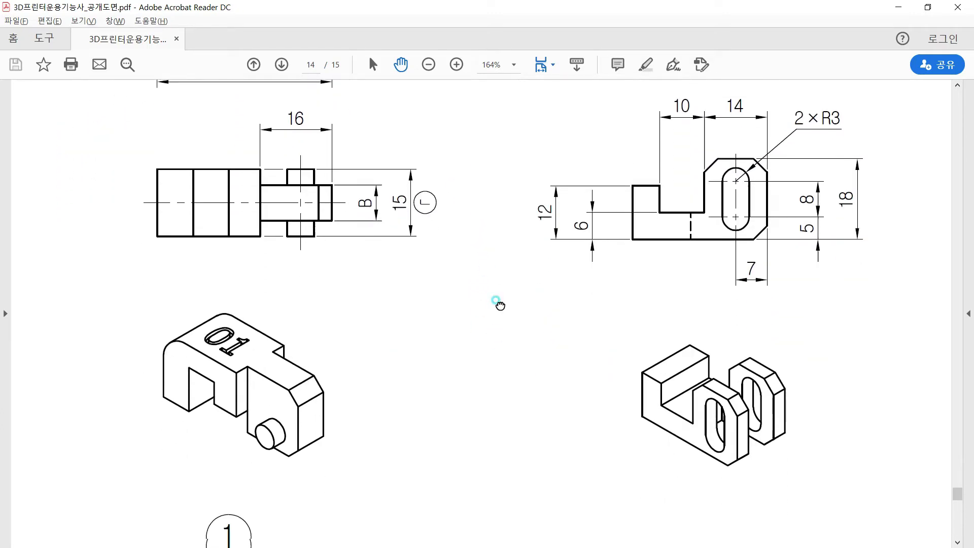
{"action": "scroll", "coordinate": [499, 294], "scroll_direction": "down", "scroll_amount": 2}
{"action": "scroll", "coordinate": [496, 295], "scroll_direction": "down", "scroll_amount": 2}
{"action": "scroll", "coordinate": [504, 314], "scroll_direction": "down", "scroll_amount": 1}
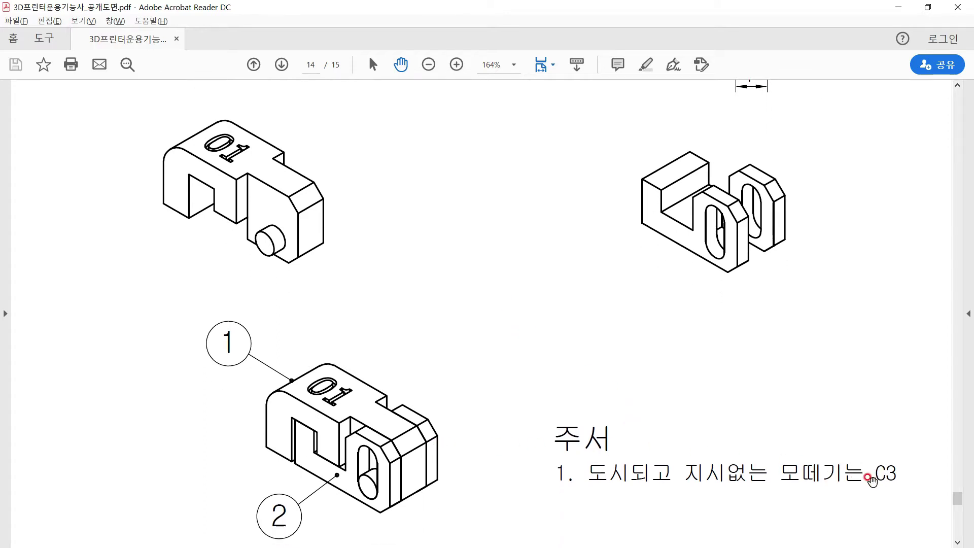
Scroll back up to page 14's dimensioned views of parts 1 and 2
{"action": "scroll", "coordinate": [588, 400], "scroll_direction": "up", "scroll_amount": 2}
{"action": "scroll", "coordinate": [552, 403], "scroll_direction": "up", "scroll_amount": 1}
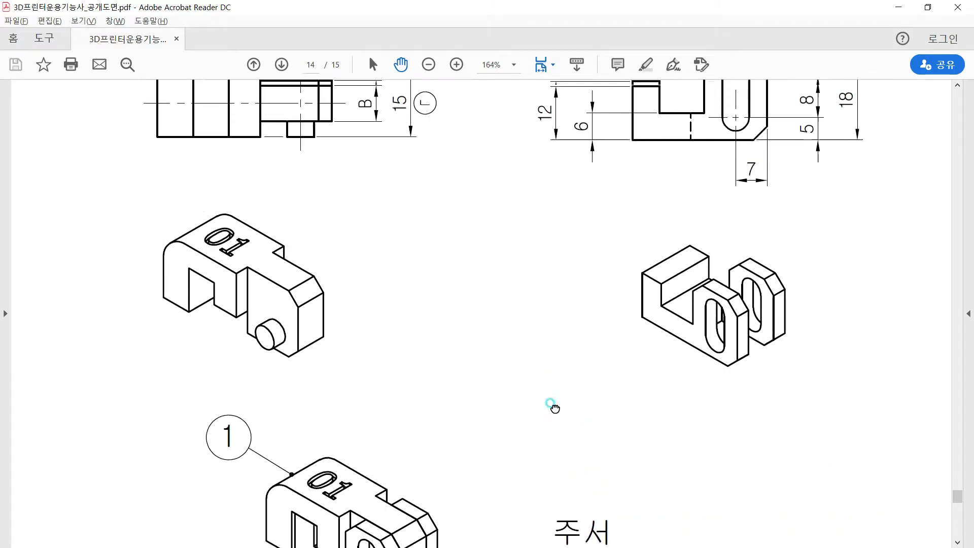
{"action": "scroll", "coordinate": [552, 355], "scroll_direction": "up", "scroll_amount": 1}
{"action": "scroll", "coordinate": [552, 334], "scroll_direction": "up", "scroll_amount": 2}
{"action": "scroll", "coordinate": [550, 378], "scroll_direction": "up", "scroll_amount": 3}
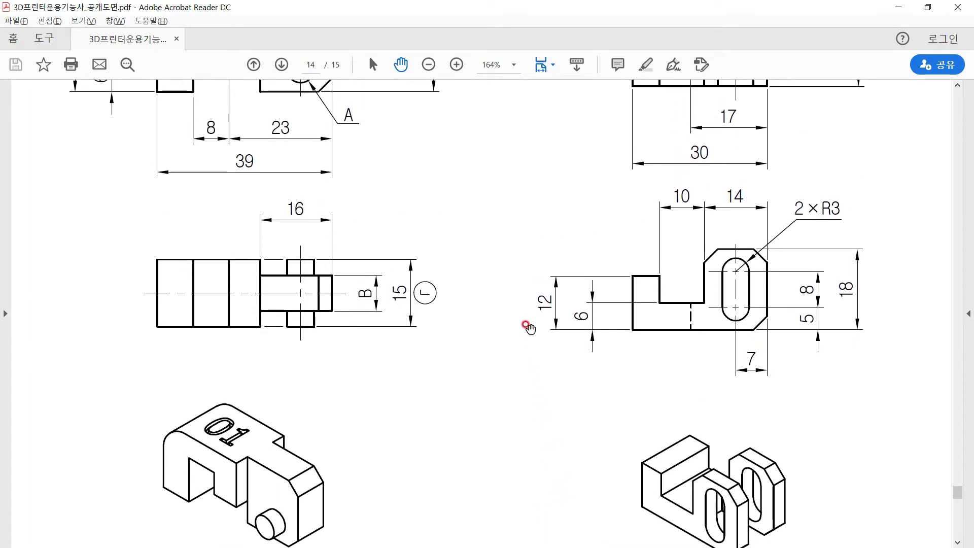
{"action": "scroll", "coordinate": [529, 355], "scroll_direction": "up", "scroll_amount": 2}
{"action": "scroll", "coordinate": [536, 355], "scroll_direction": "down", "scroll_amount": 2}
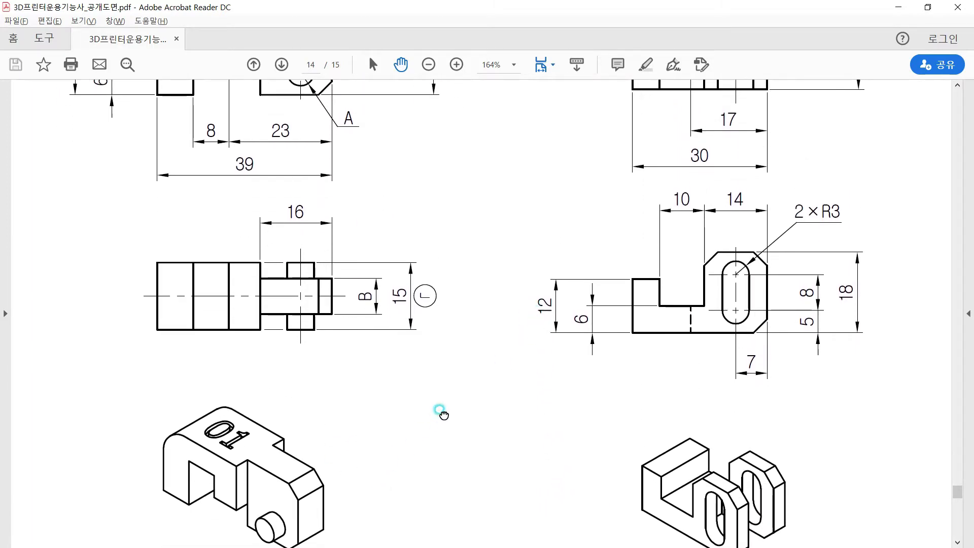
{"action": "scroll", "coordinate": [443, 436], "scroll_direction": "up", "scroll_amount": 2}
{"action": "scroll", "coordinate": [450, 483], "scroll_direction": "up", "scroll_amount": 1}
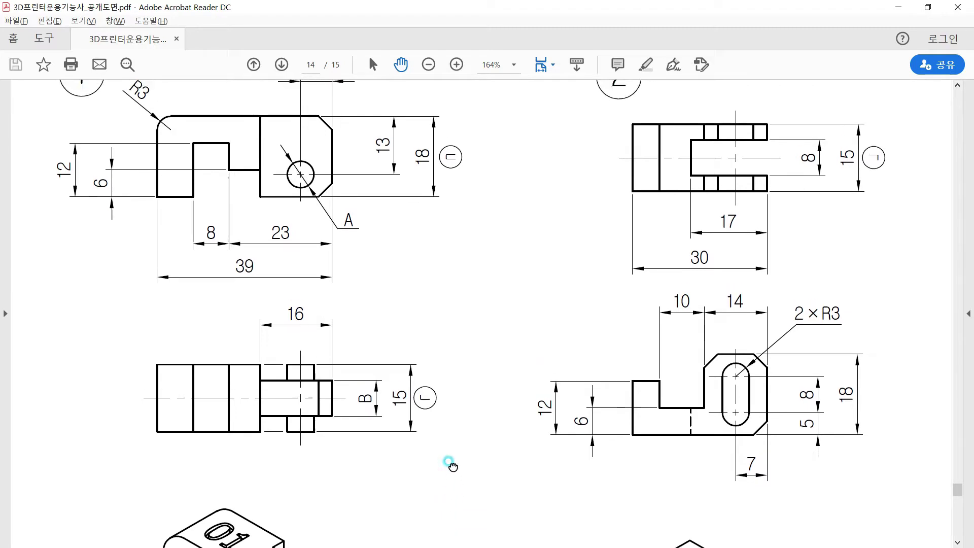
{"action": "scroll", "coordinate": [458, 466], "scroll_direction": "up", "scroll_amount": 1}
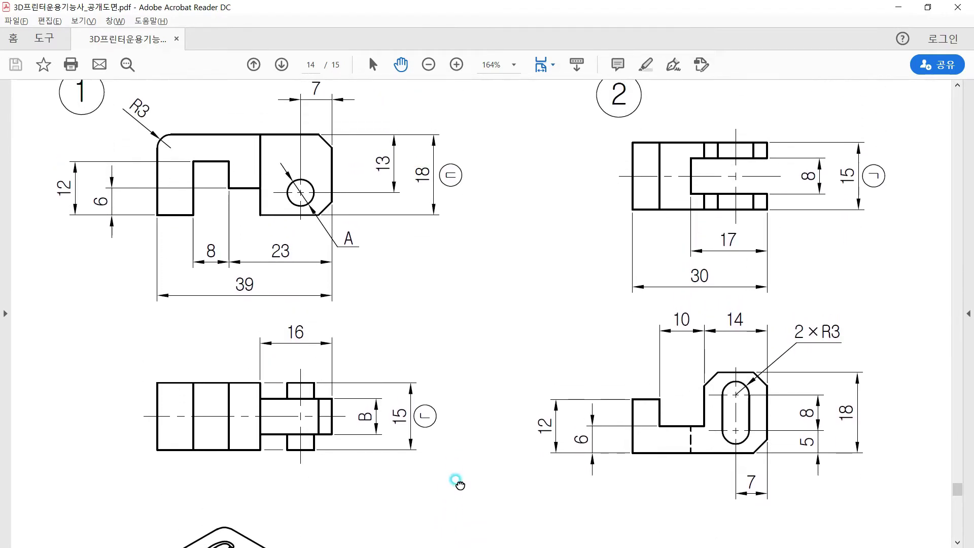
{"action": "scroll", "coordinate": [458, 454], "scroll_direction": "down", "scroll_amount": 1}
{"action": "scroll", "coordinate": [461, 467], "scroll_direction": "up", "scroll_amount": 1}
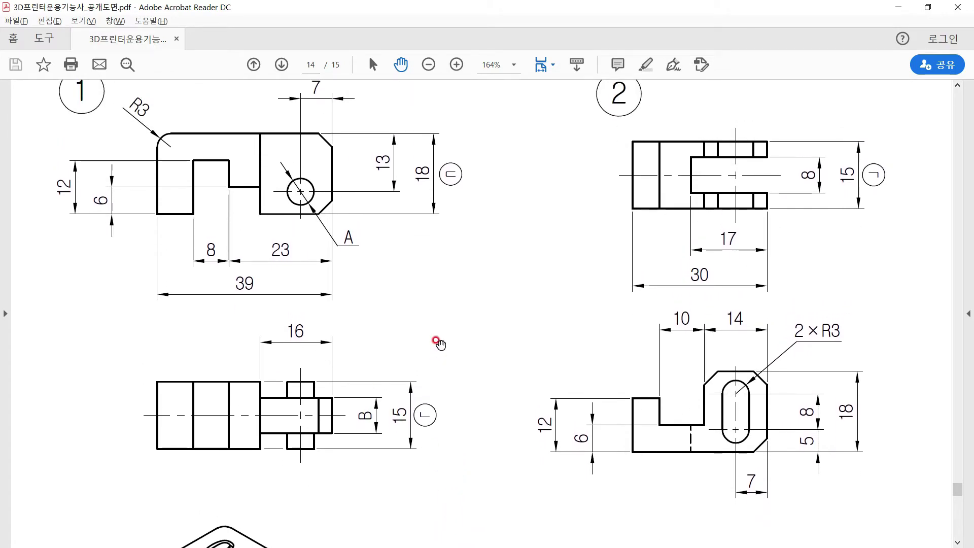
{"action": "scroll", "coordinate": [440, 338], "scroll_direction": "up", "scroll_amount": 1}
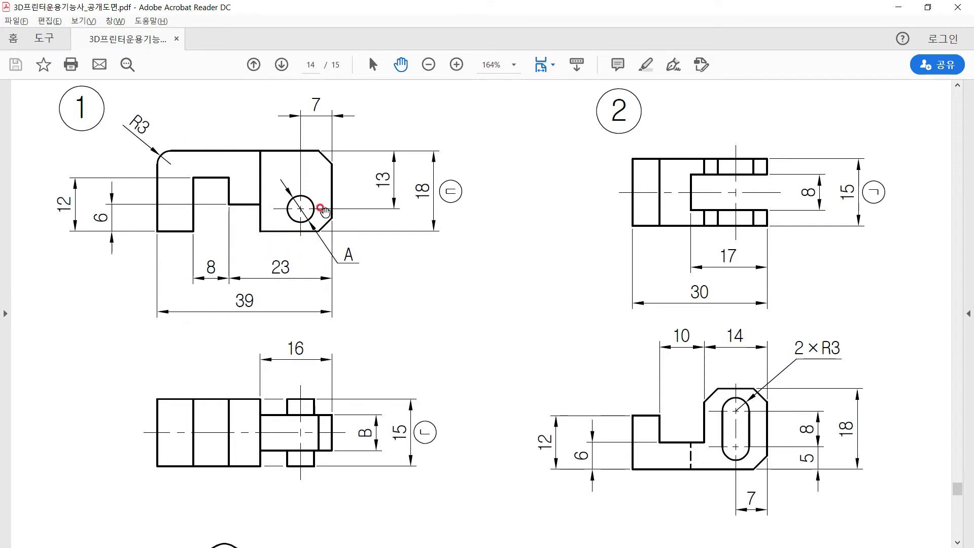
{"action": "key", "text": "alt+Tab"}
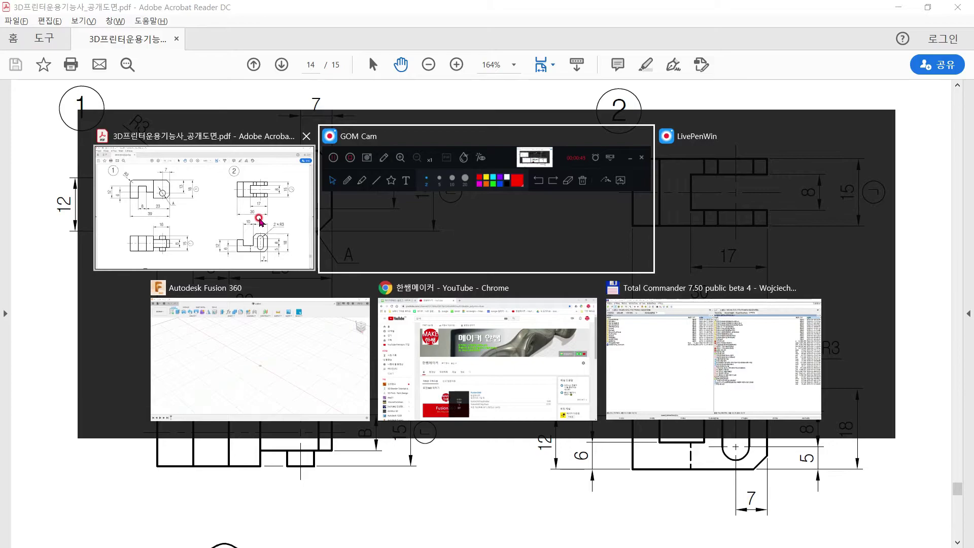
Back in Fusion 360, start a new sketch on the XZ front plane
{"action": "left_click", "coordinate": [292, 339]}
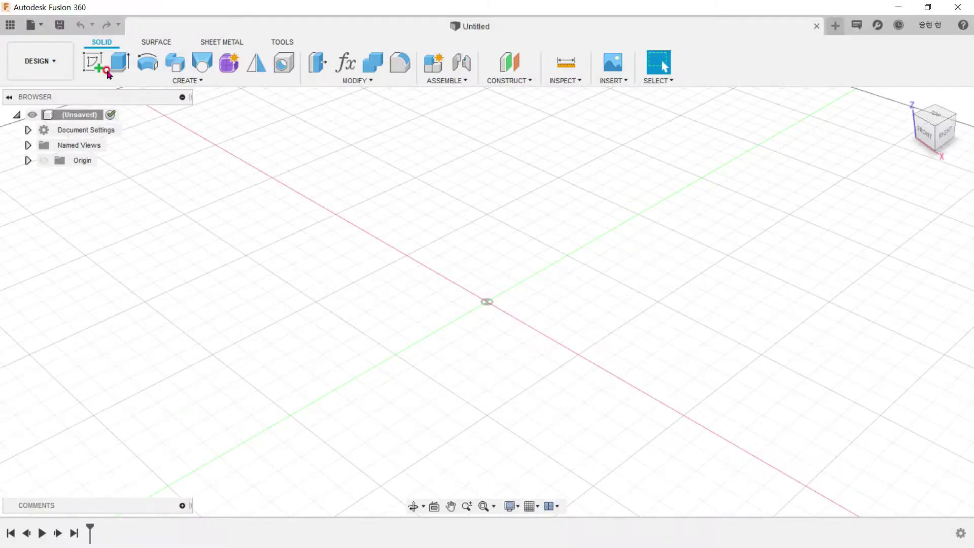
{"action": "left_click", "coordinate": [107, 72]}
{"action": "left_click", "coordinate": [513, 294]}
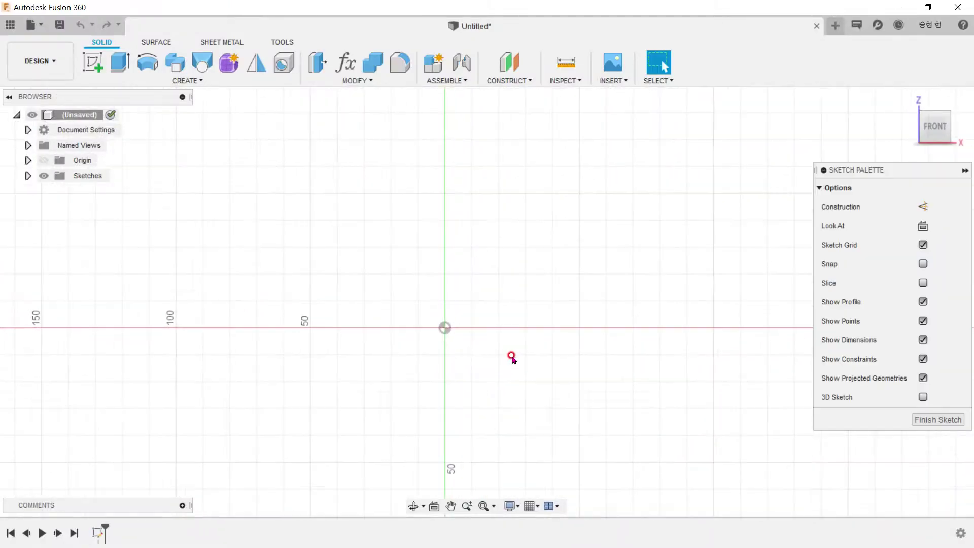
{"action": "scroll", "coordinate": [503, 352], "scroll_direction": "up", "scroll_amount": 3}
Draw an 18 by 39 mm rectangle with its first corner at the origin
{"action": "left_click", "coordinate": [92, 61]}
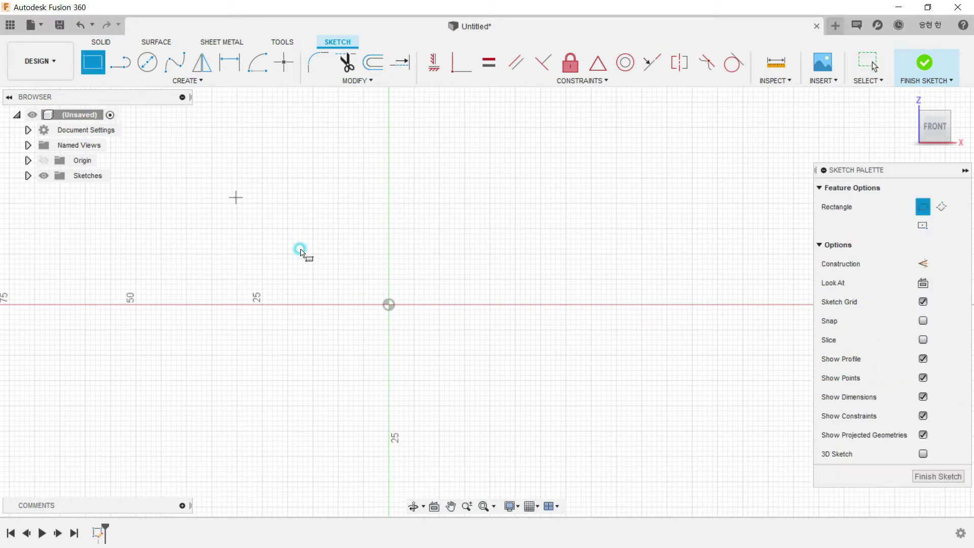
{"action": "left_click", "coordinate": [389, 304]}
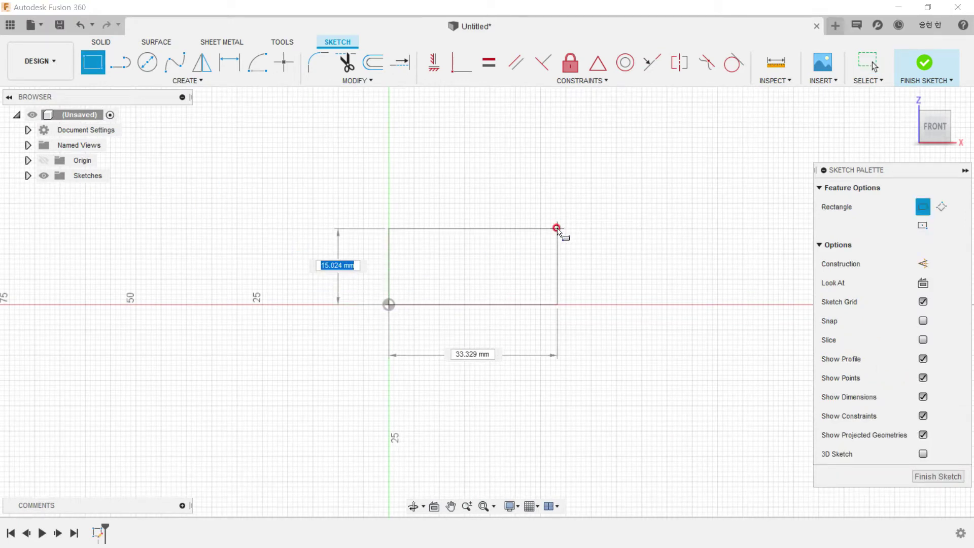
{"action": "type", "text": "18"}
{"action": "key", "text": "Tab"}
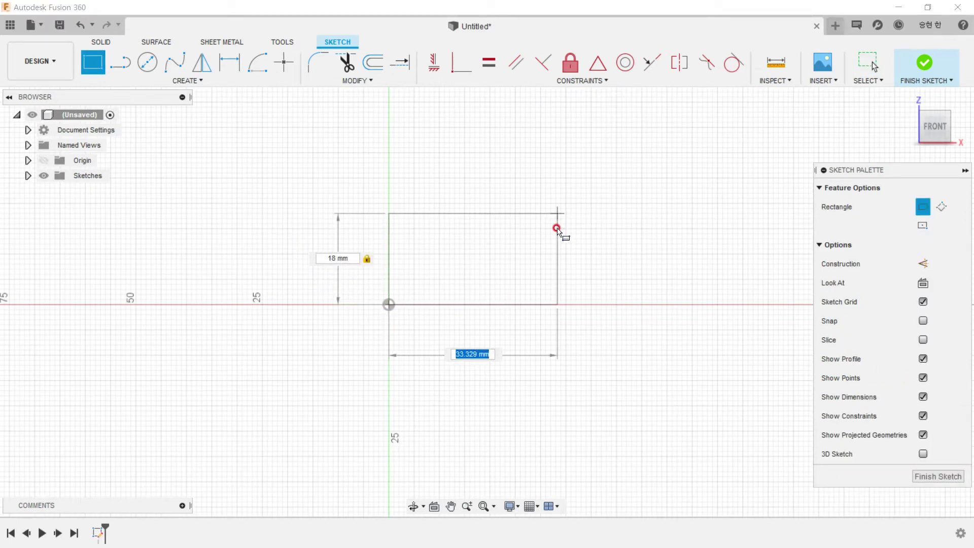
{"action": "type", "text": "39"}
{"action": "key", "text": "Return"}
{"action": "key", "text": "Escape"}
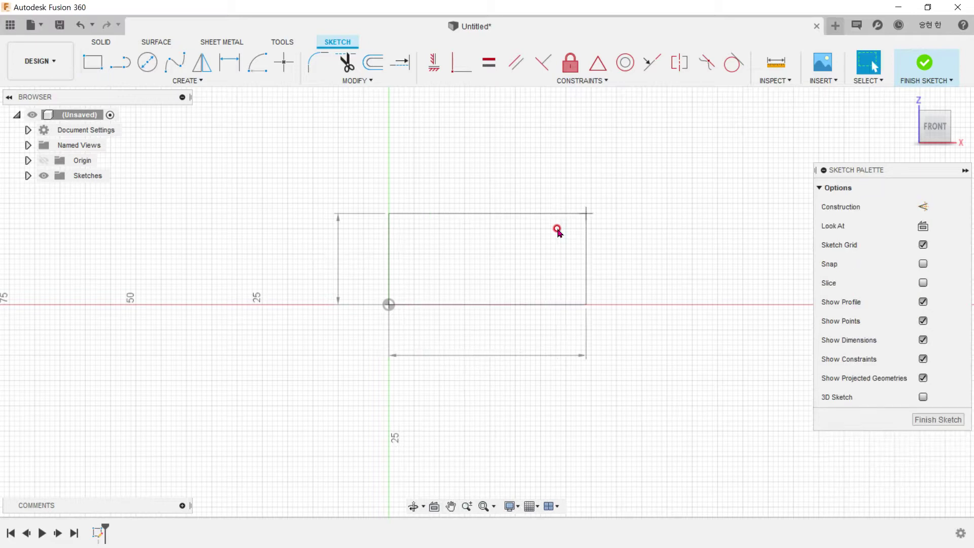
{"action": "scroll", "coordinate": [697, 291], "scroll_direction": "up", "scroll_amount": 2}
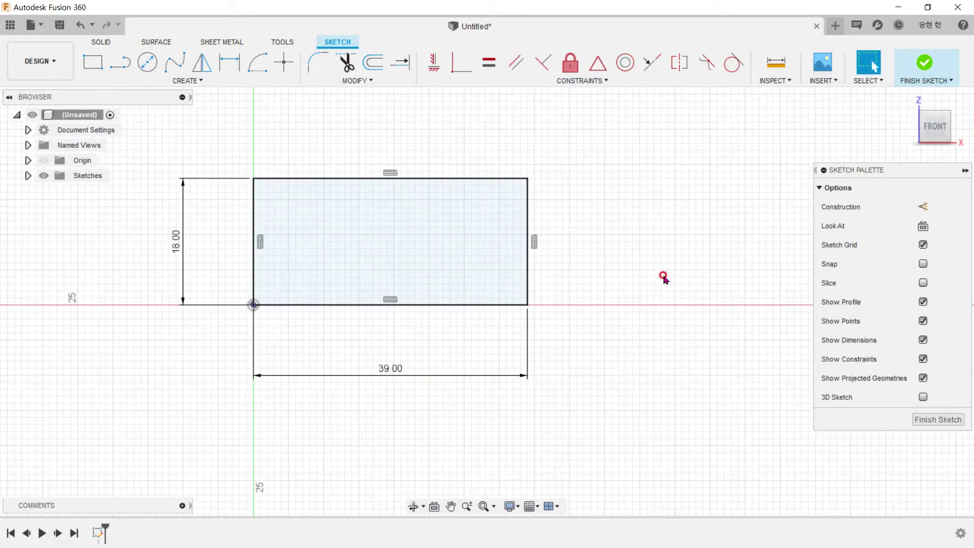
{"action": "key", "text": "alt+Tab"}
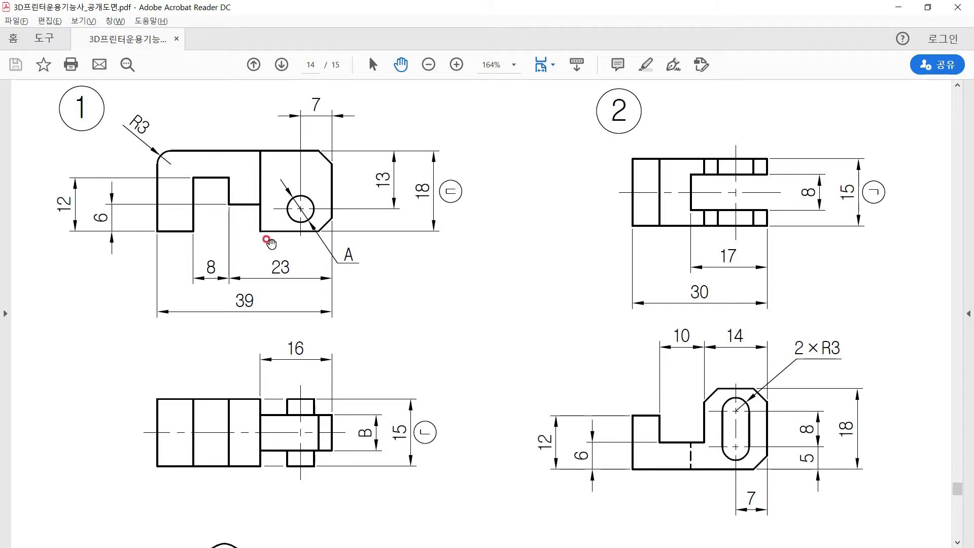
Return from the drawing to the Fusion 360 rectangle sketch
{"action": "key", "text": "alt+Tab"}
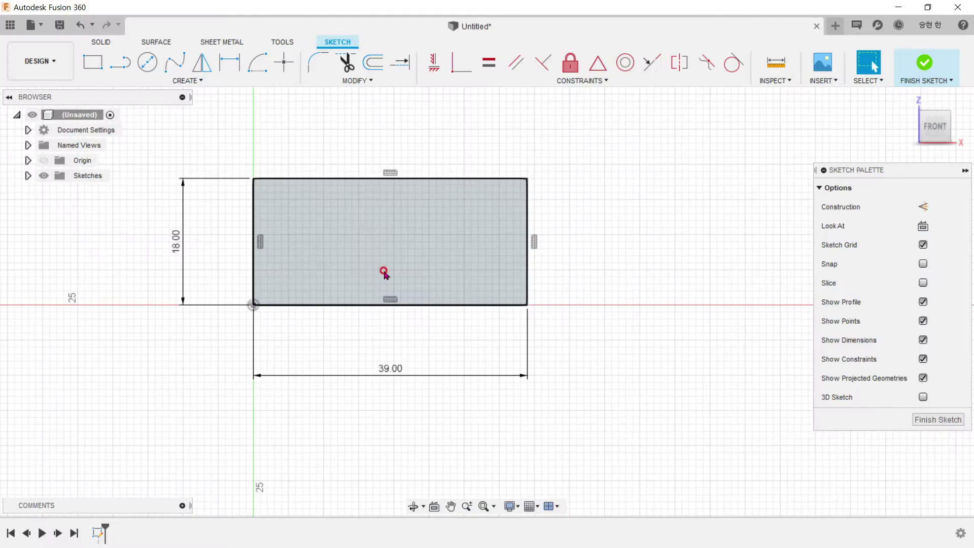
Draw a vertical line across the rectangle, dimensioned 16 mm from the right edge
{"action": "left_click", "coordinate": [117, 63]}
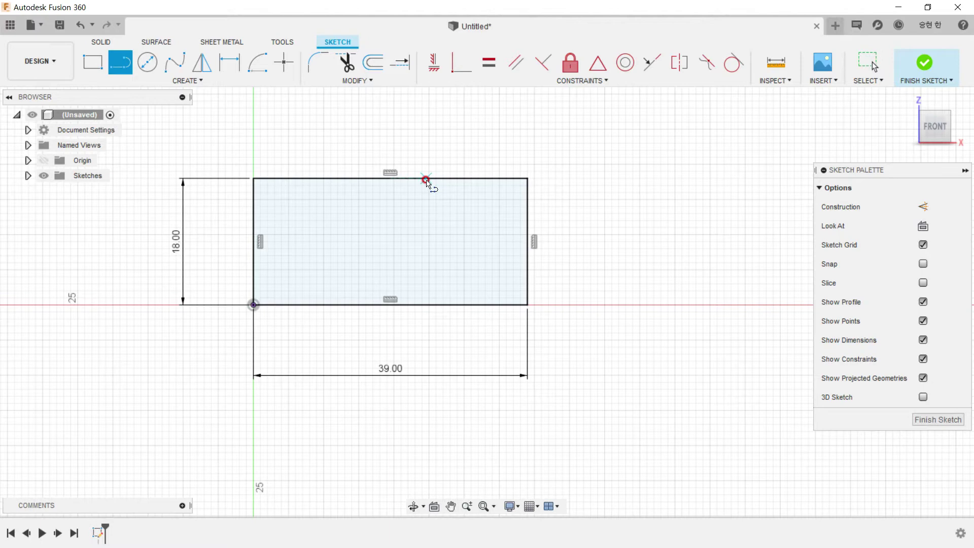
{"action": "left_click", "coordinate": [426, 178]}
{"action": "left_click", "coordinate": [427, 304]}
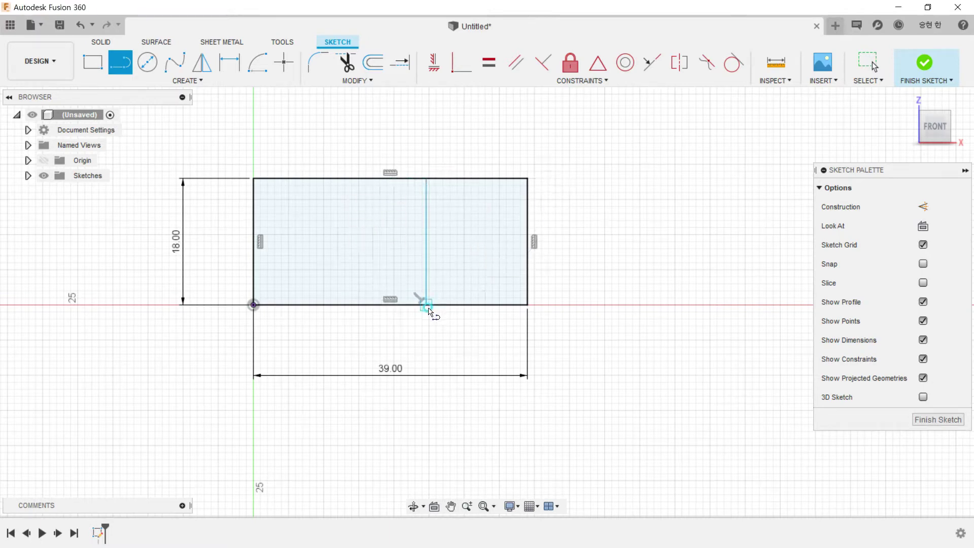
{"action": "key", "text": "d"}
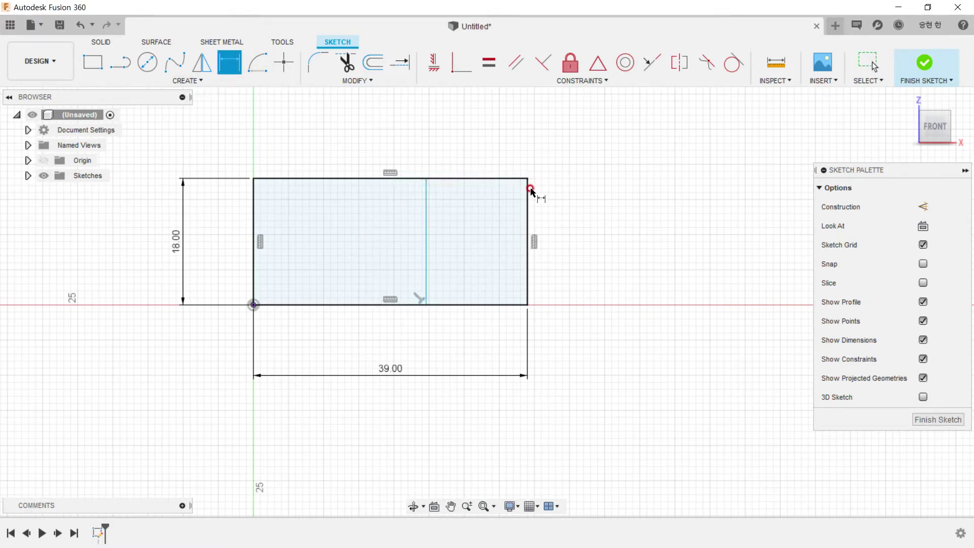
{"action": "left_click", "coordinate": [528, 192]}
{"action": "left_click", "coordinate": [427, 198]}
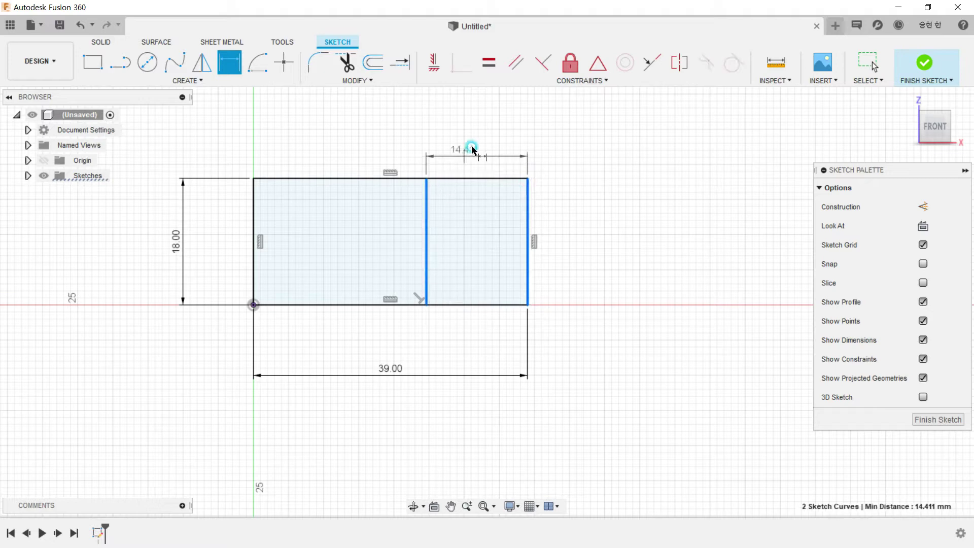
{"action": "left_click", "coordinate": [479, 143]}
{"action": "type", "text": "16"}
{"action": "key", "text": "Return"}
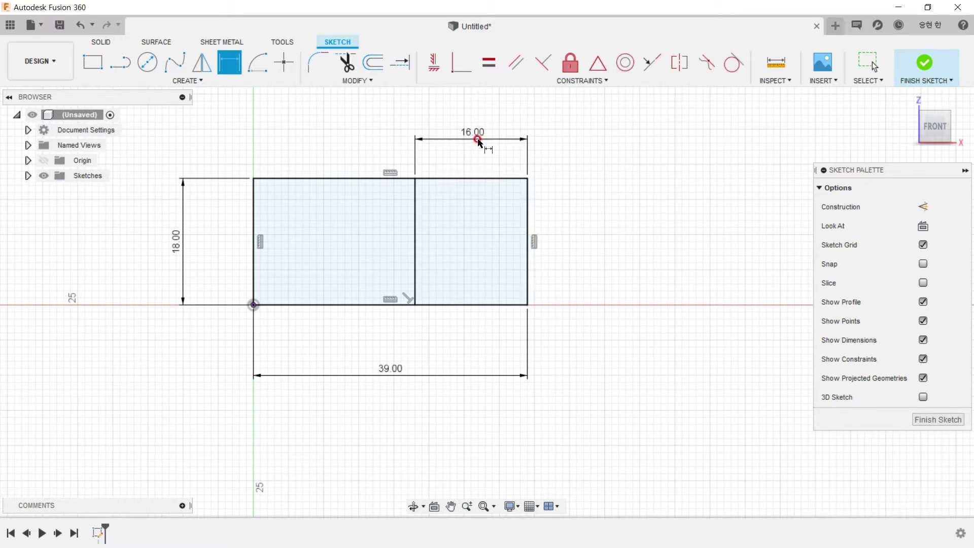
{"action": "key", "text": "alt+Tab"}
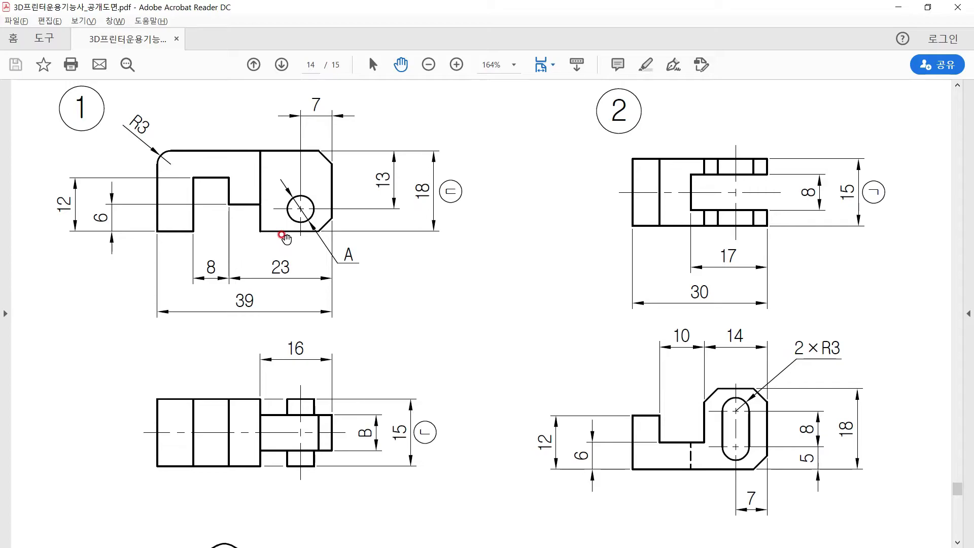
Switch from the drawing back to the divided rectangle sketch
{"action": "key", "text": "alt+Tab"}
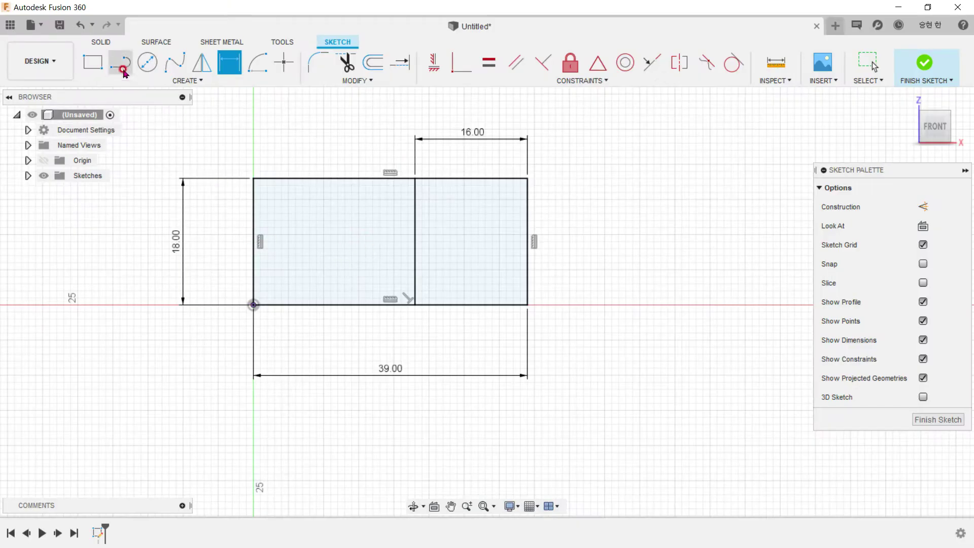
Draw the stepped notch outline as connected lines in the rectangle's left section
{"action": "key", "text": "alt+Tab"}
{"action": "key", "text": "alt+Tab"}
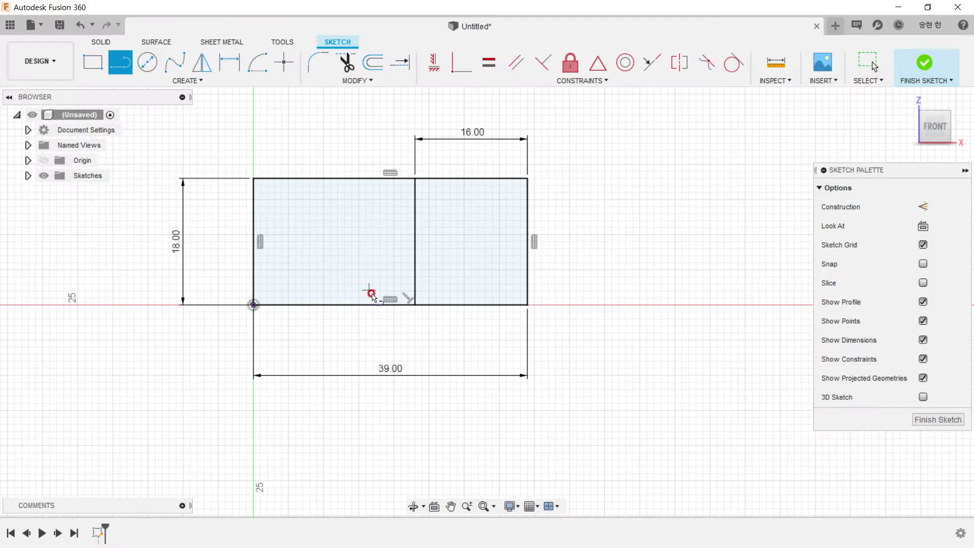
{"action": "left_click", "coordinate": [414, 265]}
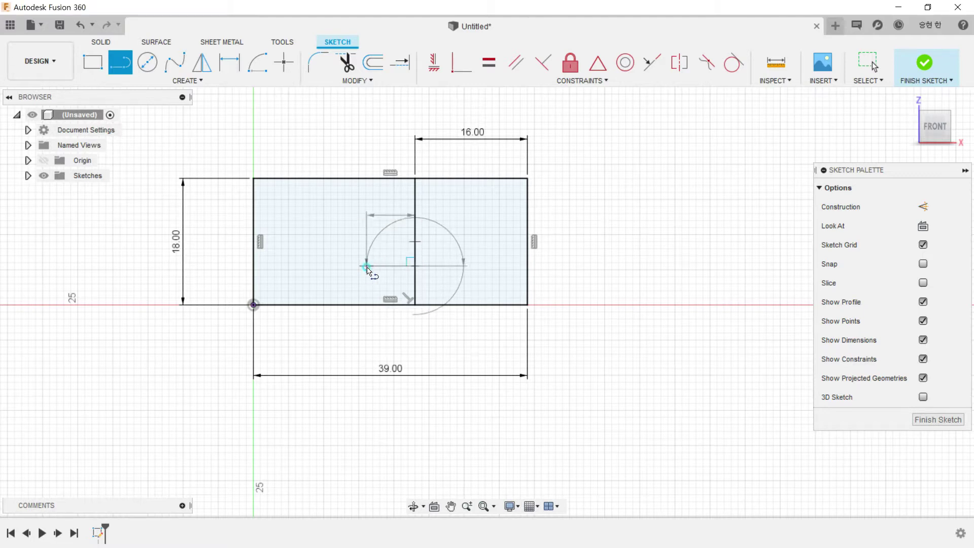
{"action": "left_click", "coordinate": [365, 265]}
{"action": "left_click", "coordinate": [366, 229]}
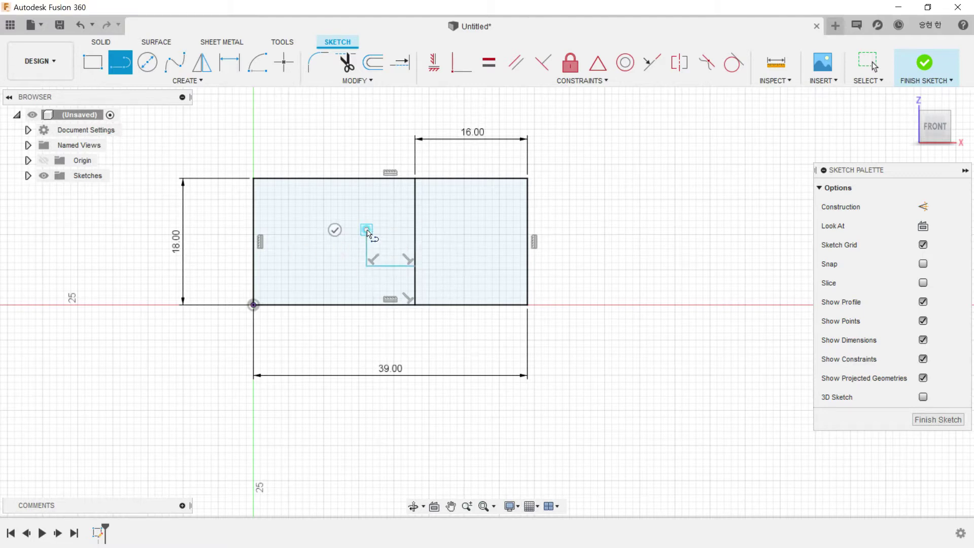
{"action": "left_click", "coordinate": [320, 229]}
{"action": "left_click", "coordinate": [321, 303]}
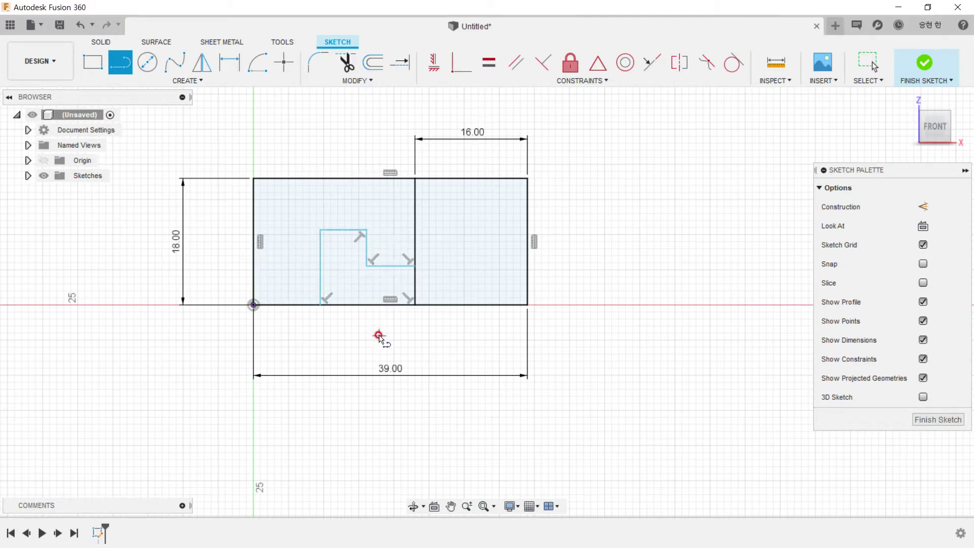
{"action": "key", "text": "alt+Tab"}
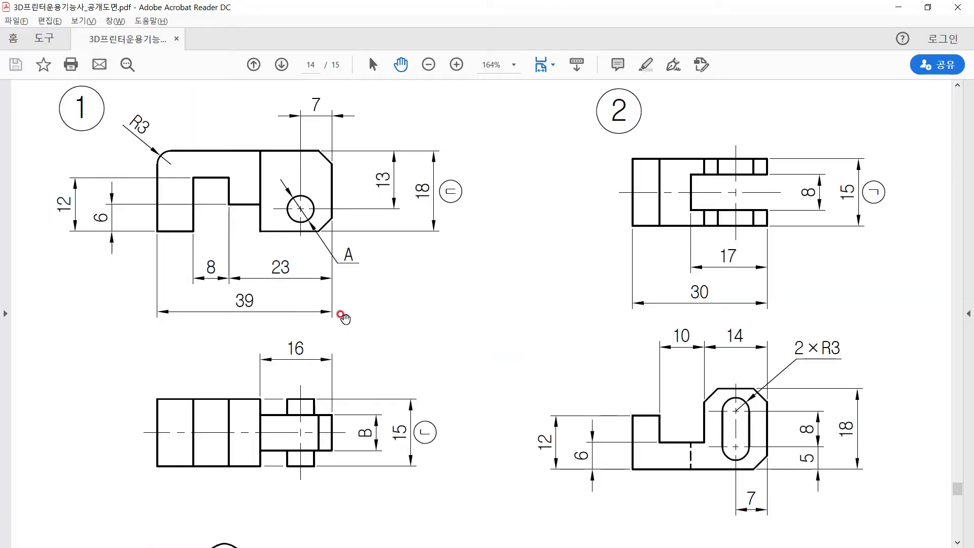
{"action": "key", "text": "alt+Tab"}
{"action": "key", "text": "alt+Tab"}
{"action": "key", "text": "alt+Tab"}
Dimension the notch's step line 23 mm from the rectangle's right edge
{"action": "left_click", "coordinate": [229, 62]}
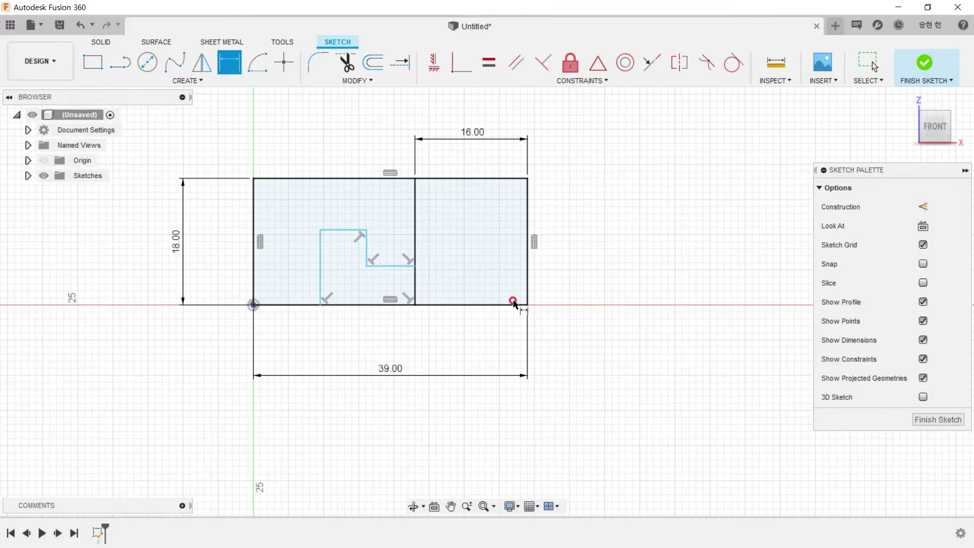
{"action": "left_click", "coordinate": [528, 297]}
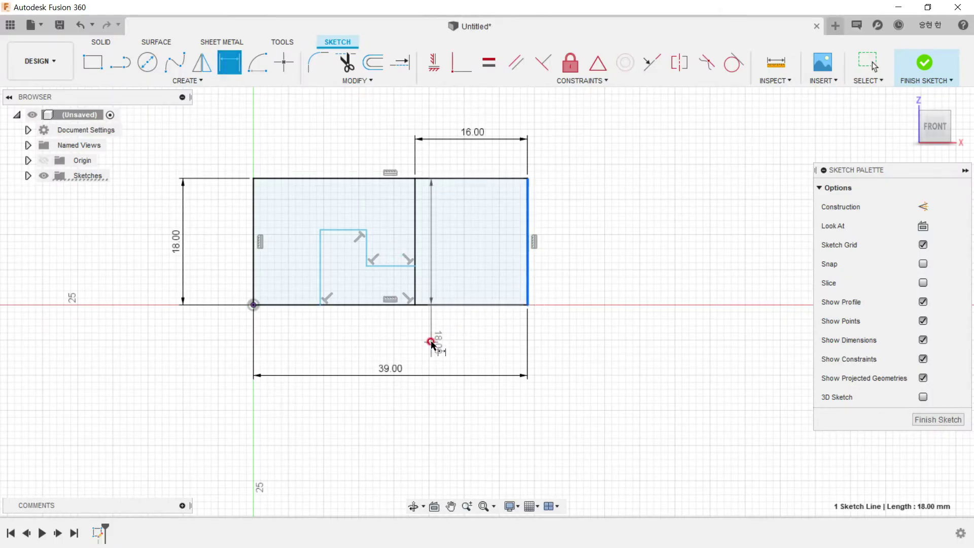
{"action": "key", "text": "alt+Tab"}
{"action": "key", "text": "alt+Tab"}
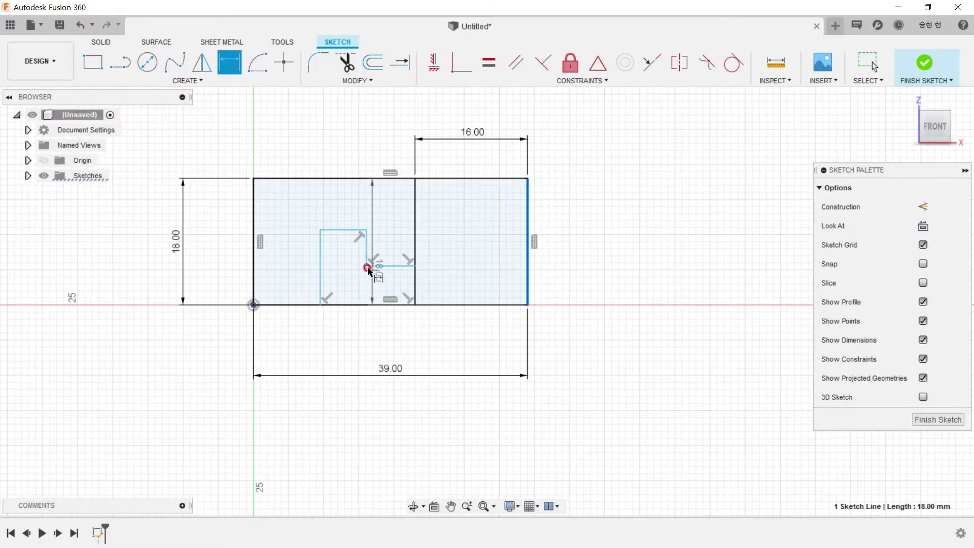
{"action": "left_click", "coordinate": [366, 266]}
{"action": "left_click", "coordinate": [420, 344]}
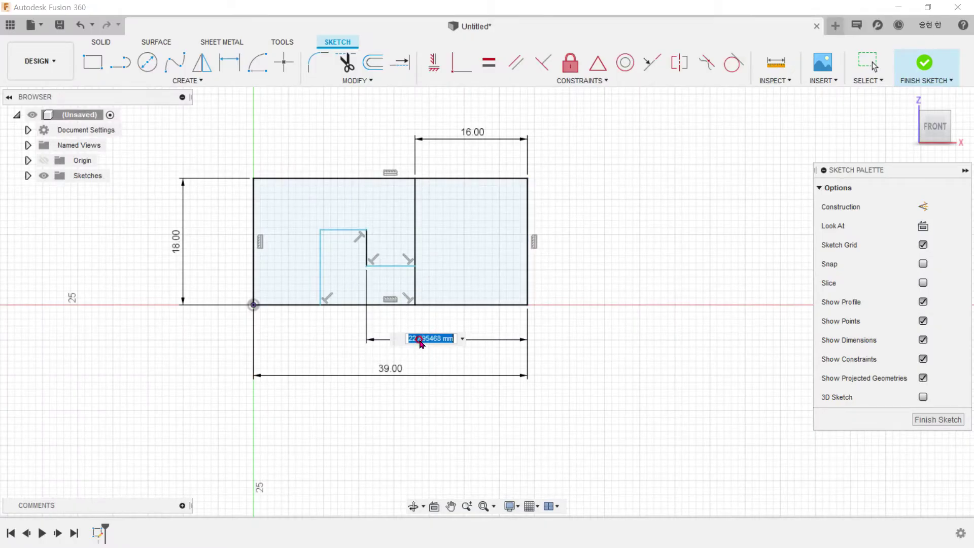
{"action": "type", "text": "23"}
{"action": "key", "text": "Return"}
{"action": "key", "text": "alt+Tab"}
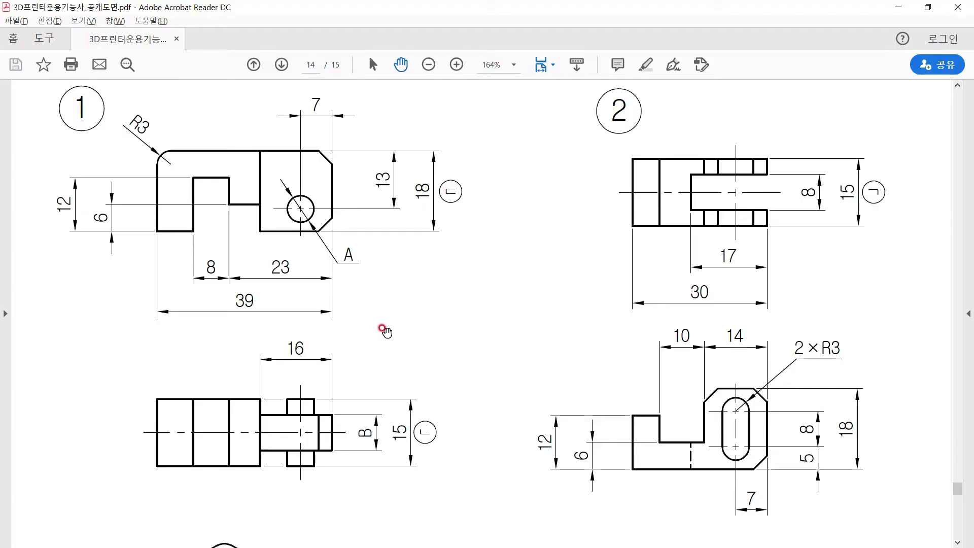
{"action": "key", "text": "alt+Tab"}
Set the notch width between its vertical lines to 8 mm
{"action": "left_click", "coordinate": [366, 248]}
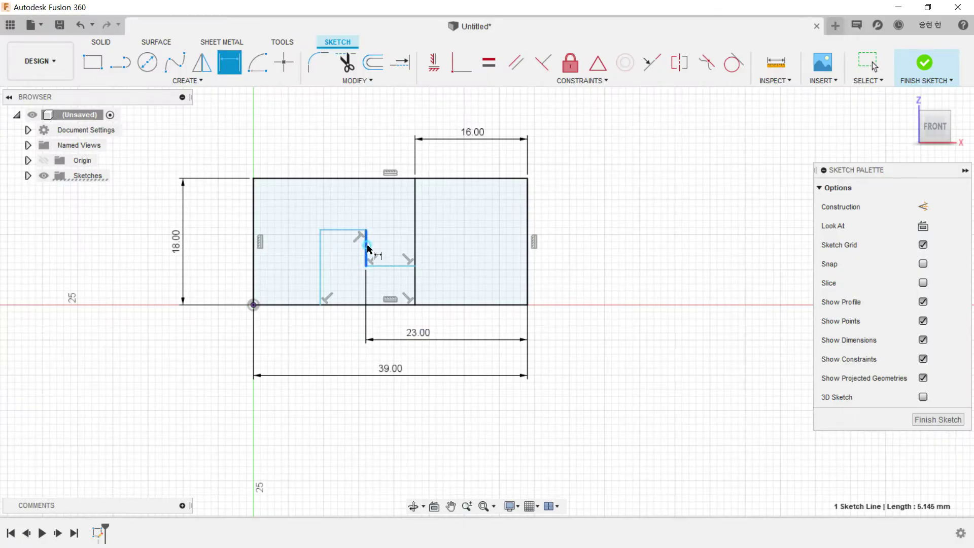
{"action": "left_click", "coordinate": [321, 266]}
{"action": "left_click", "coordinate": [340, 343]}
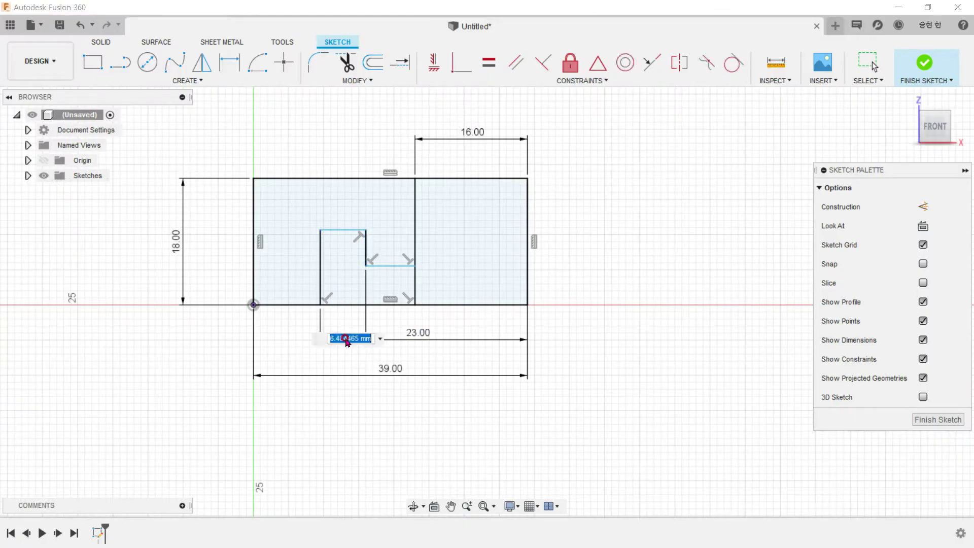
{"action": "type", "text": "5"}
{"action": "key", "text": "Return"}
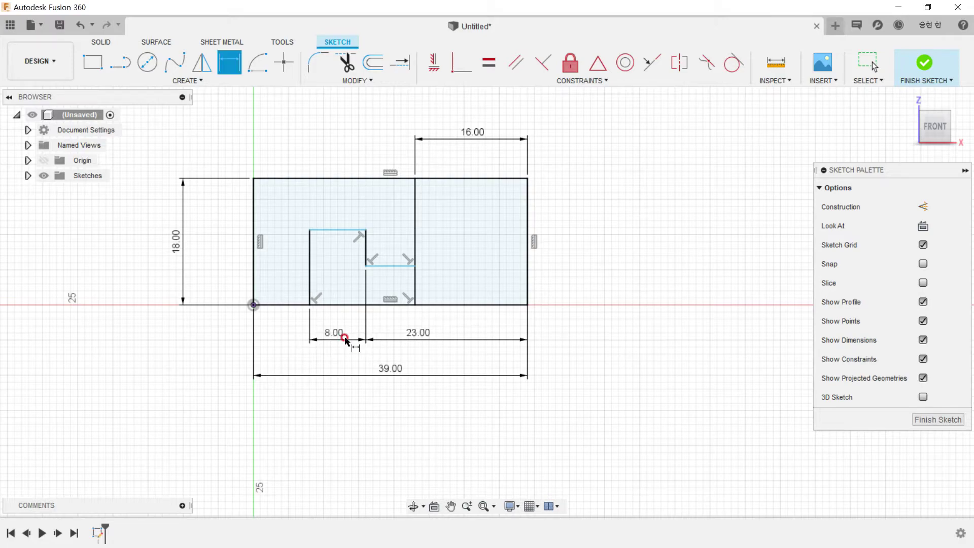
{"action": "key", "text": "alt+Tab"}
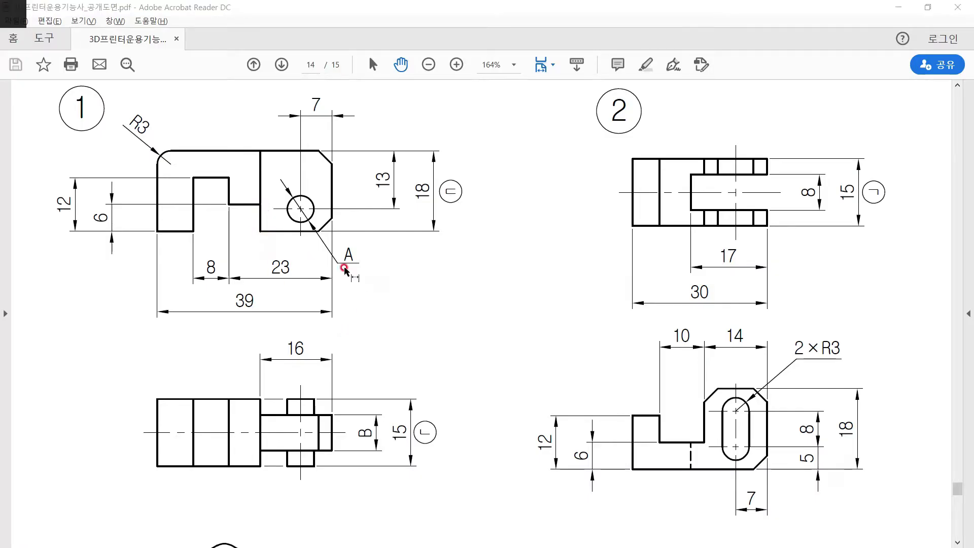
{"action": "key", "text": "alt+Tab"}
{"action": "key", "text": "alt+Tab"}
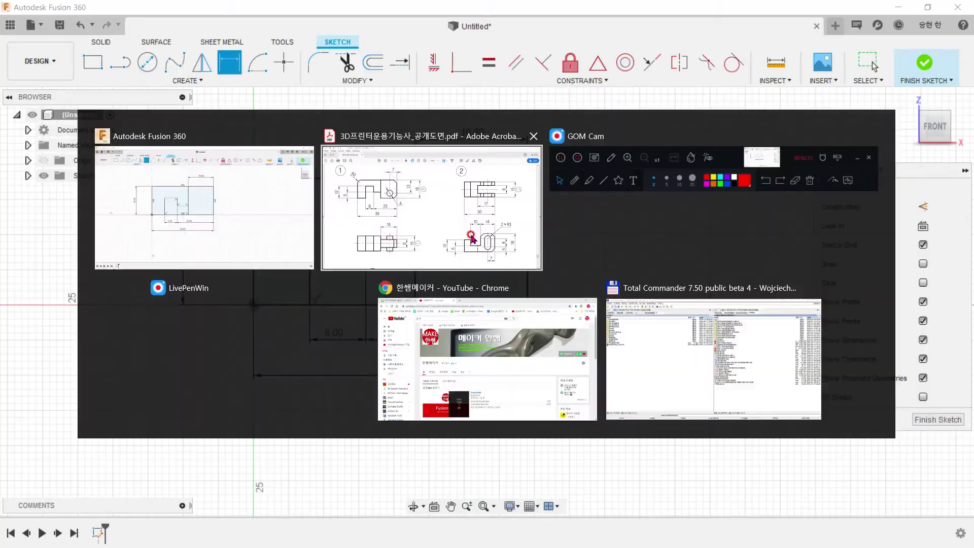
{"action": "key", "text": "alt+Tab"}
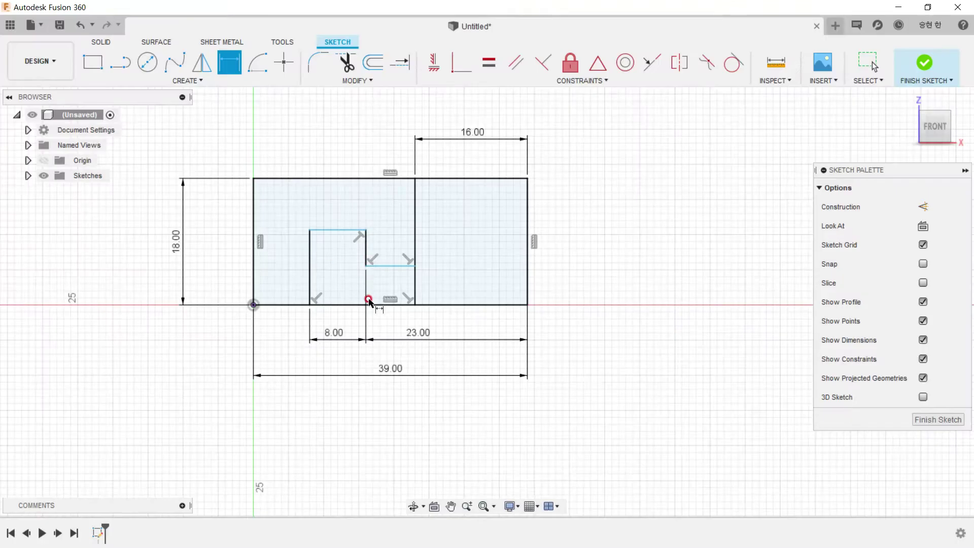
Dimension the notch step 6 mm and its top 12 mm above the bottom edge
{"action": "left_click", "coordinate": [294, 305]}
{"action": "left_click", "coordinate": [381, 265]}
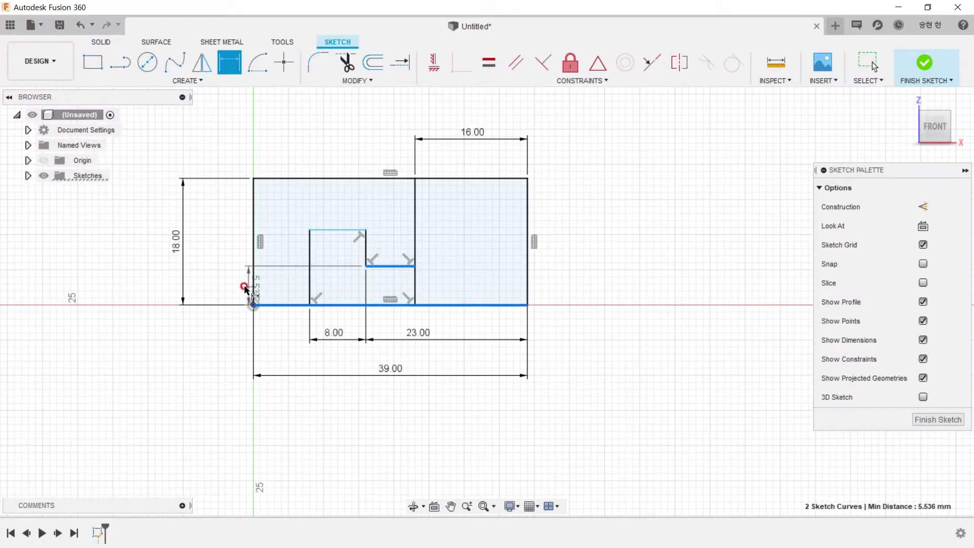
{"action": "left_click", "coordinate": [232, 280]}
{"action": "type", "text": "6"}
{"action": "key", "text": "Return"}
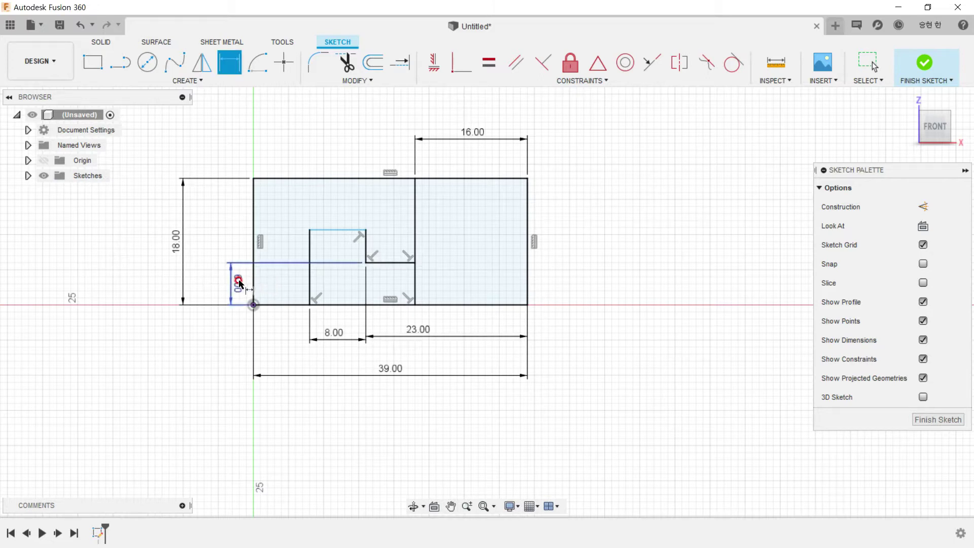
{"action": "left_click", "coordinate": [284, 305]}
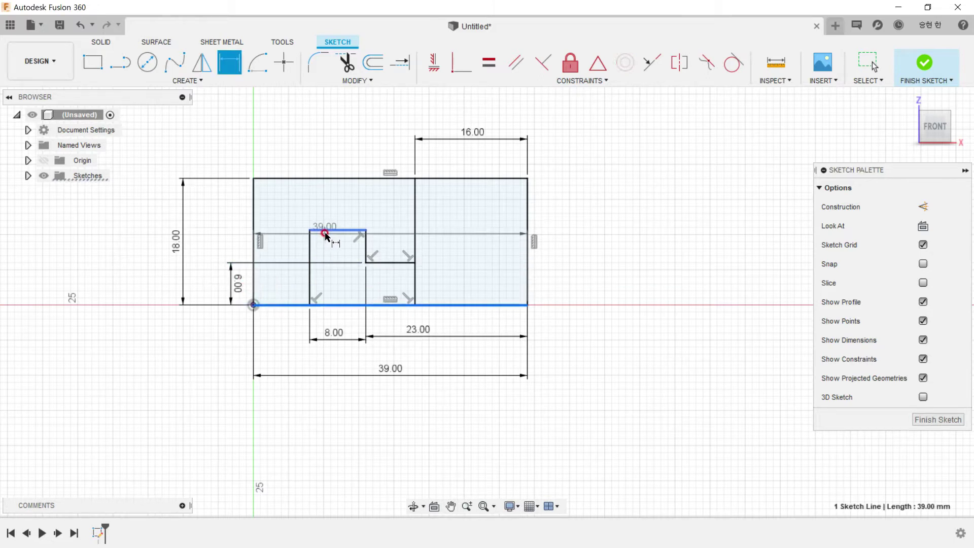
{"action": "left_click", "coordinate": [325, 233]}
{"action": "left_click", "coordinate": [222, 251]}
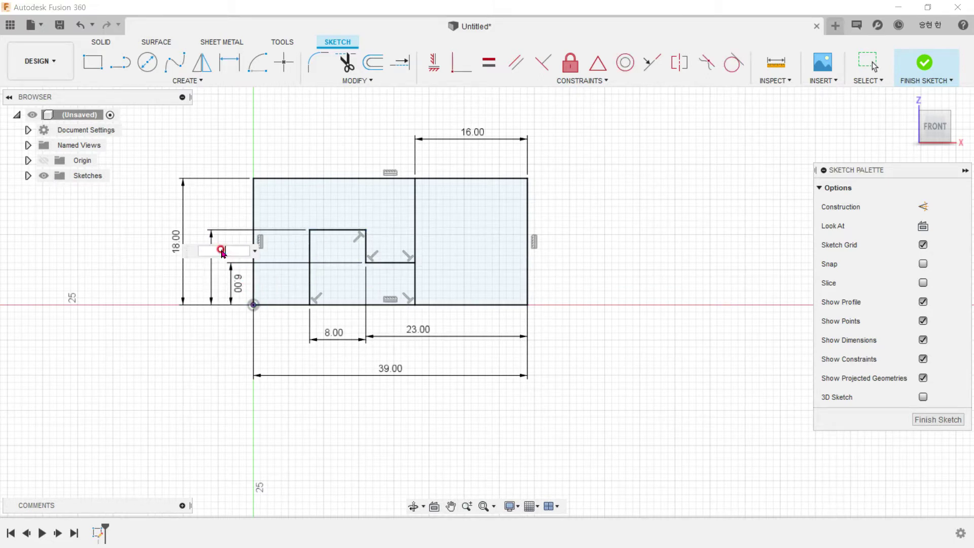
{"action": "type", "text": "12"}
{"action": "key", "text": "Return"}
{"action": "key", "text": "alt+Tab"}
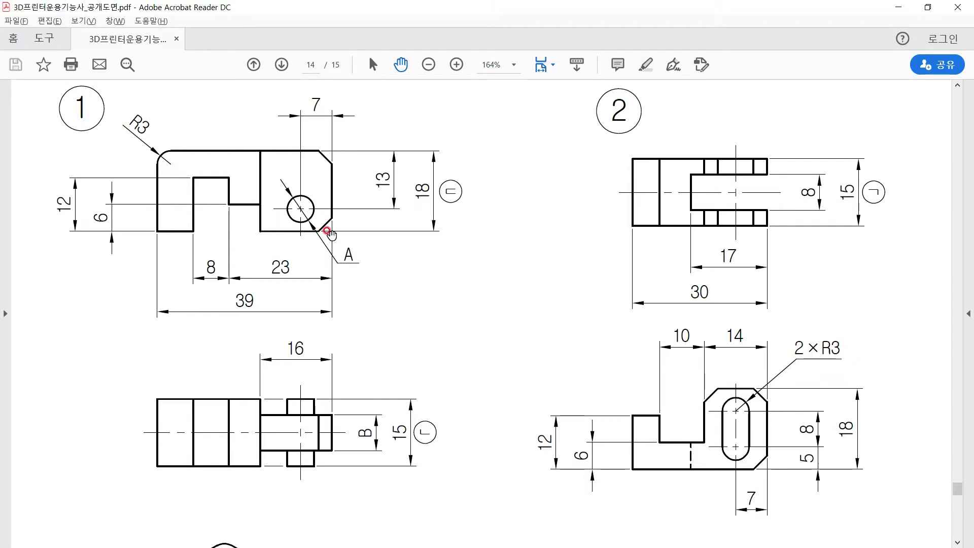
{"action": "key", "text": "alt+Tab"}
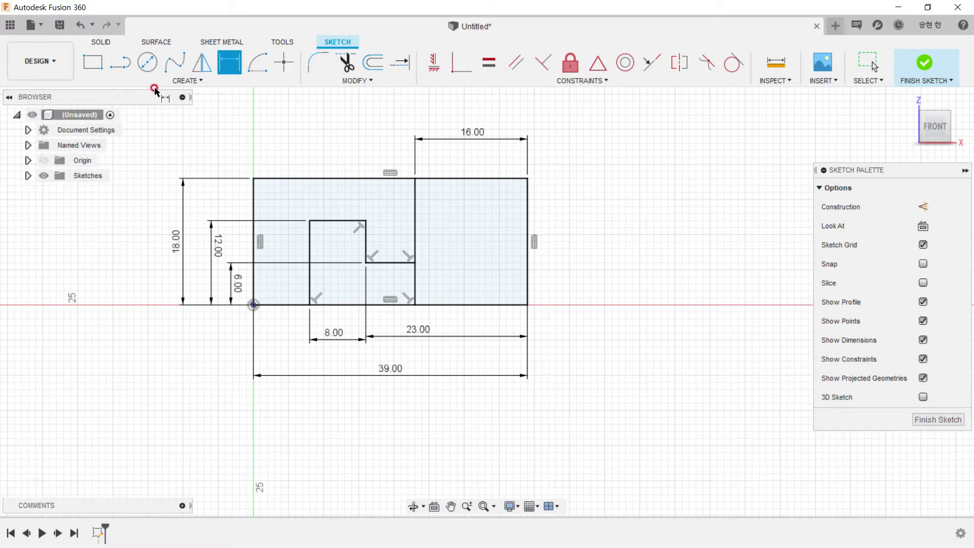
Draw the Ø5 circle in the rectangle's right section
{"action": "key", "text": "c"}
{"action": "left_click", "coordinate": [480, 269]}
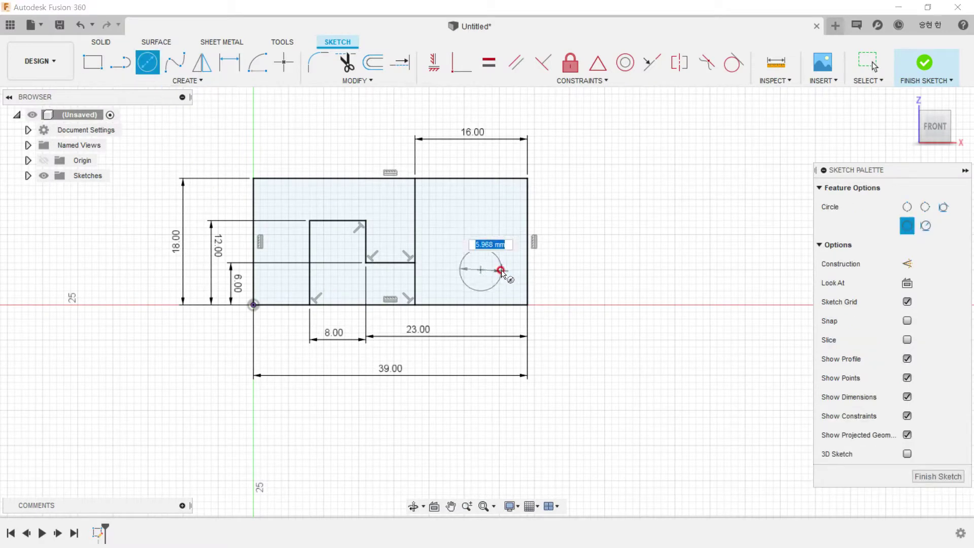
{"action": "type", "text": "5"}
{"action": "left_click", "coordinate": [500, 270]}
{"action": "key", "text": "Escape"}
{"action": "key", "text": "alt+Tab"}
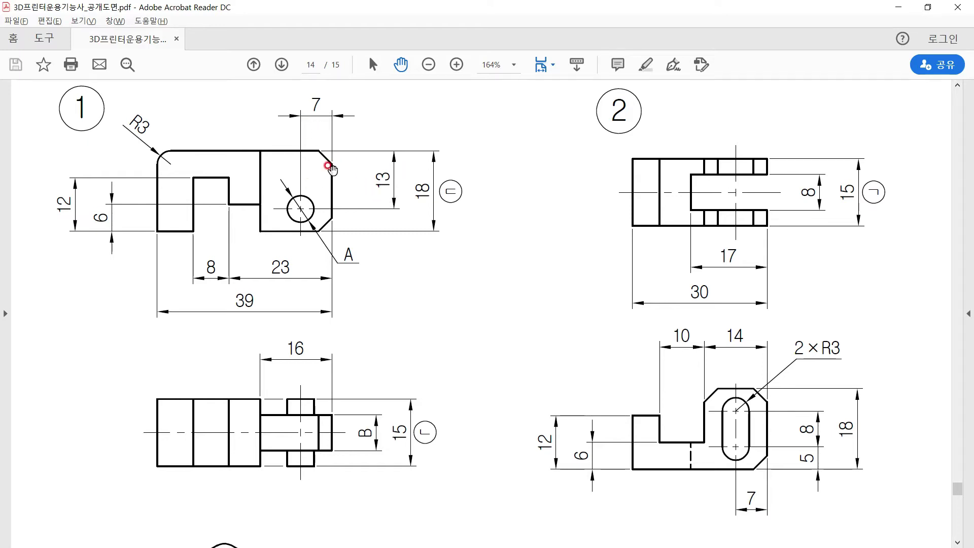
{"action": "key", "text": "alt+Tab"}
Locate the circle's centre 7 mm from the right edge and 13 mm from the top edge
{"action": "key", "text": "d"}
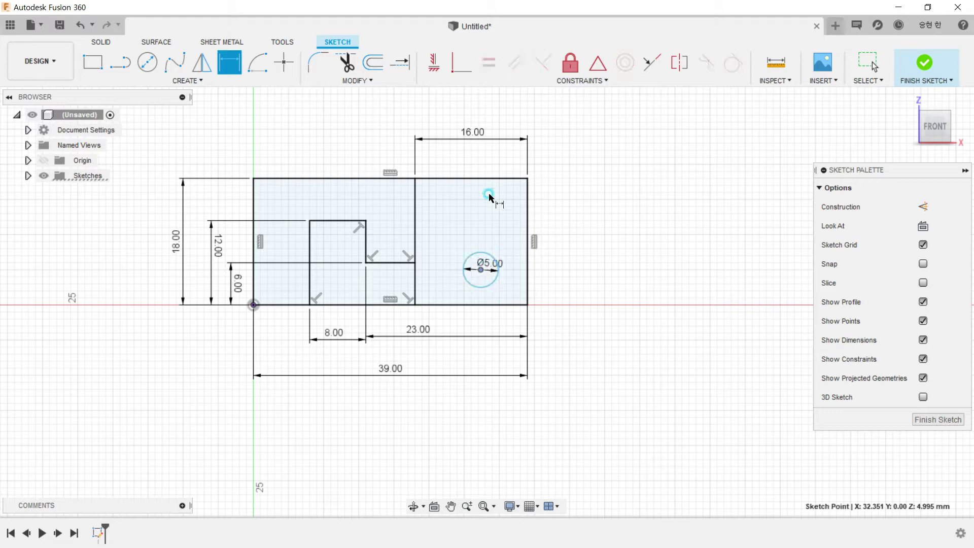
{"action": "left_click", "coordinate": [502, 259]}
{"action": "left_click", "coordinate": [527, 228]}
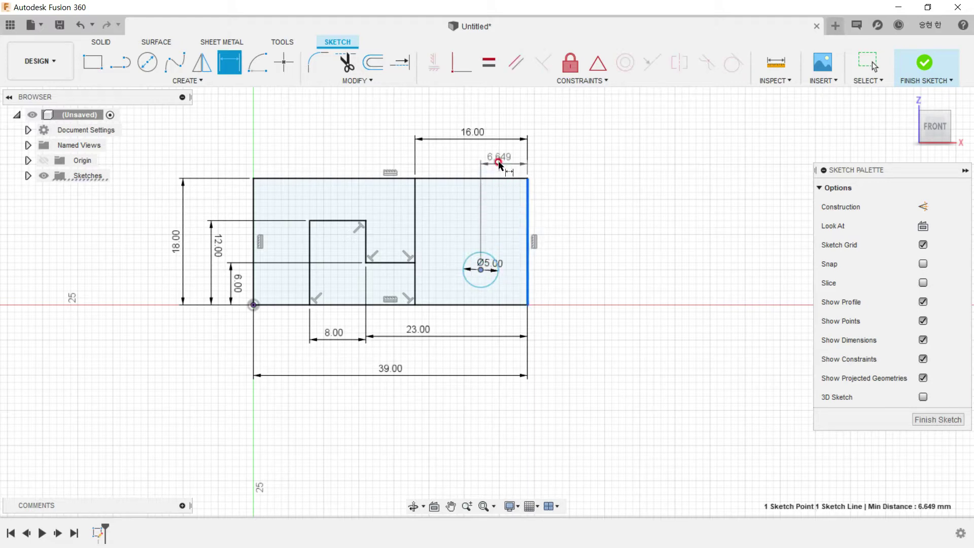
{"action": "left_click", "coordinate": [500, 163]}
{"action": "type", "text": "7"}
{"action": "key", "text": "Return"}
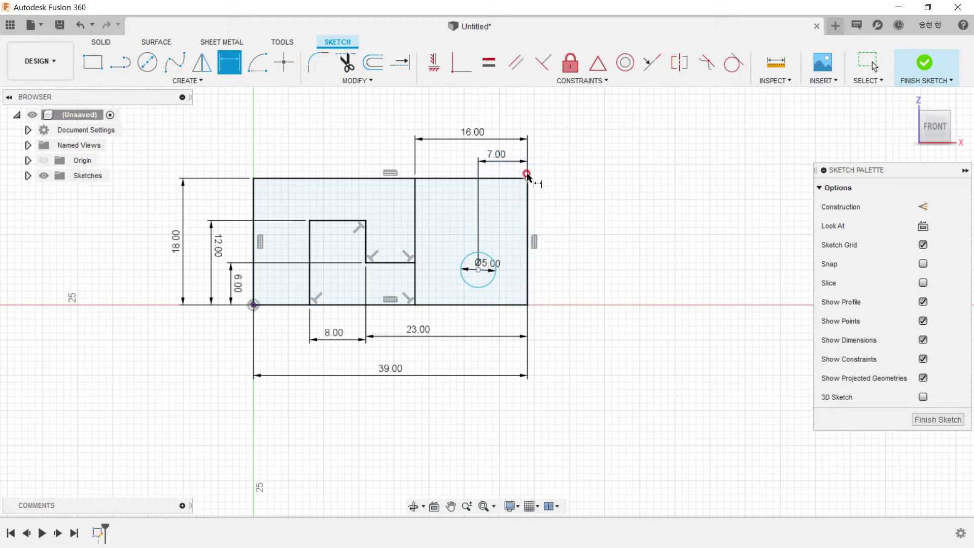
{"action": "left_click", "coordinate": [521, 178]}
{"action": "left_click", "coordinate": [478, 269]}
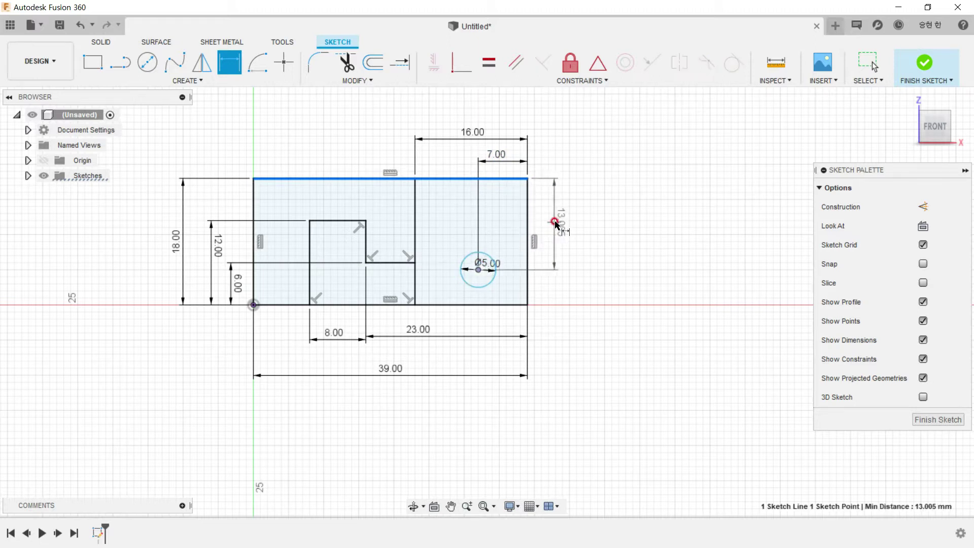
{"action": "left_click", "coordinate": [555, 223]}
{"action": "type", "text": "13"}
{"action": "key", "text": "Return"}
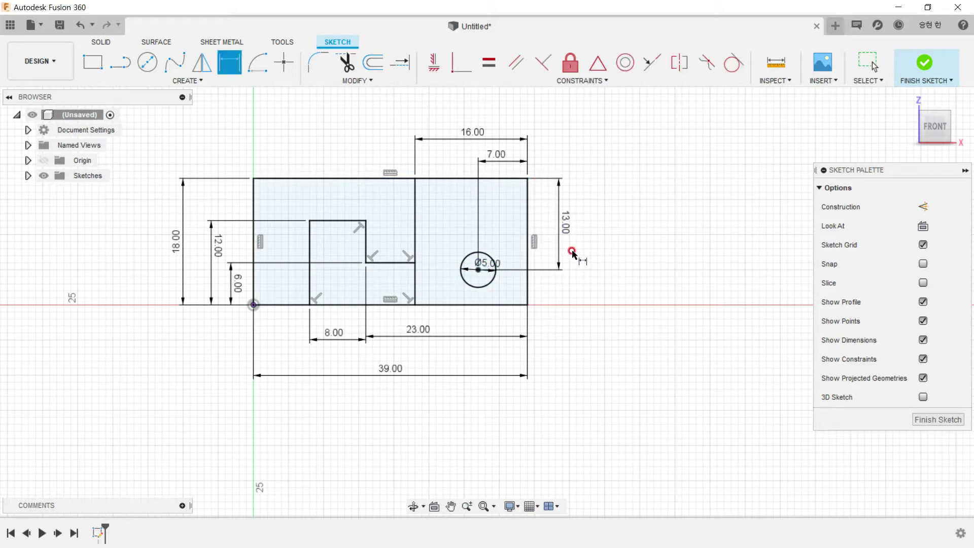
{"action": "key", "text": "Escape"}
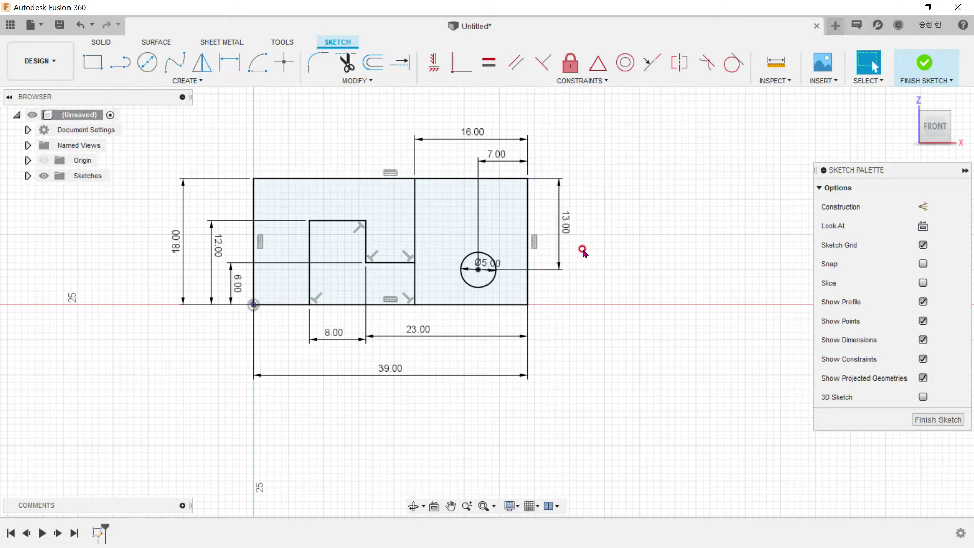
{"action": "key", "text": "alt+Tab"}
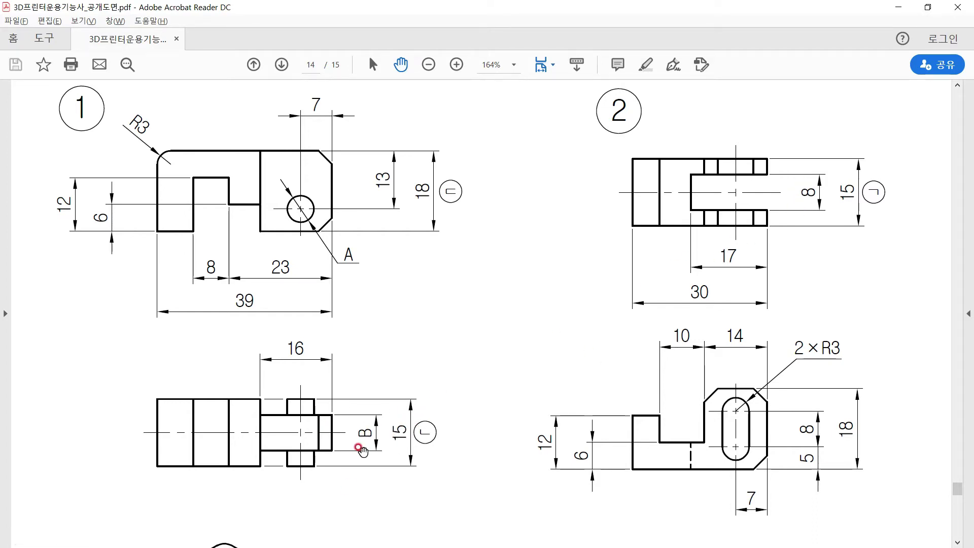
{"action": "key", "text": "alt+Tab"}
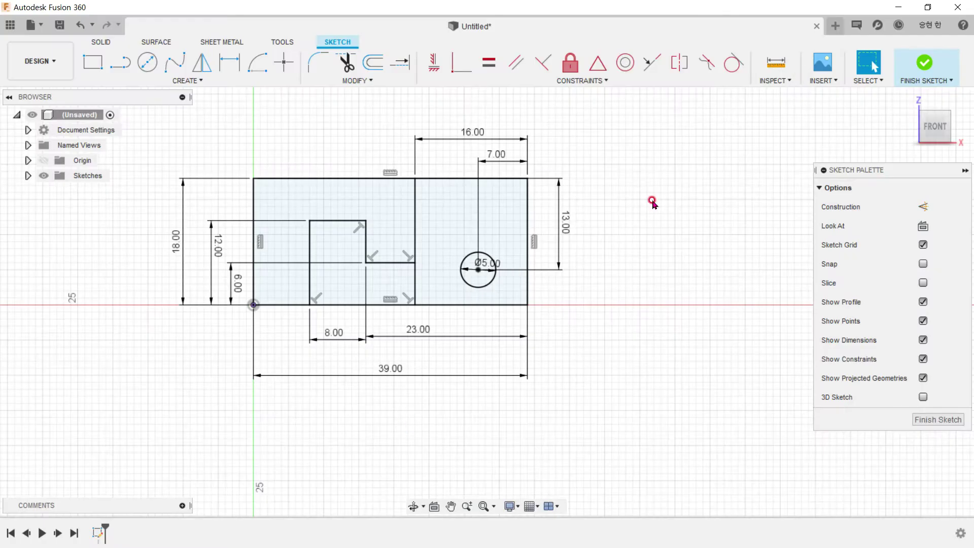
Finish the sketch and trial a 15 mm symmetric extrusion of the slotted profile, then undo it
{"action": "left_click", "coordinate": [902, 72]}
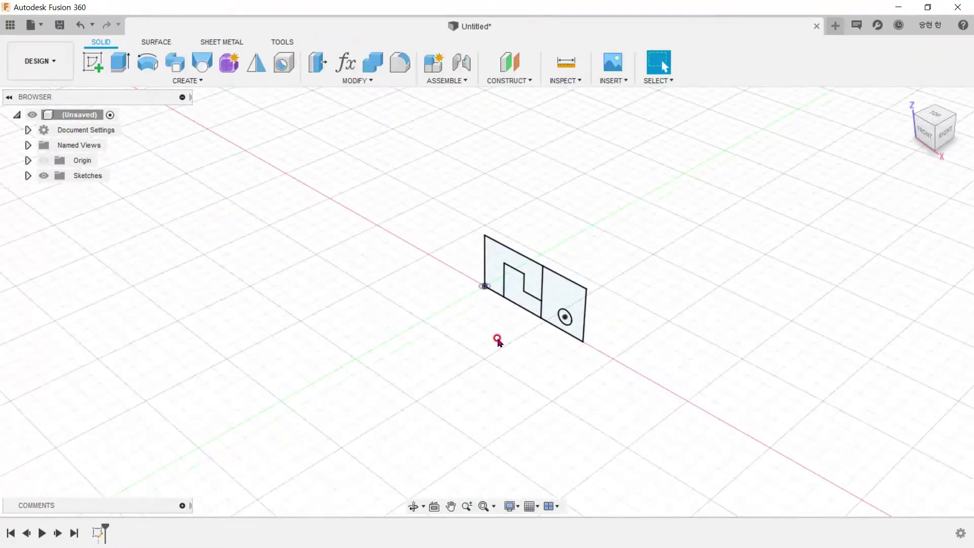
{"action": "key", "text": "e"}
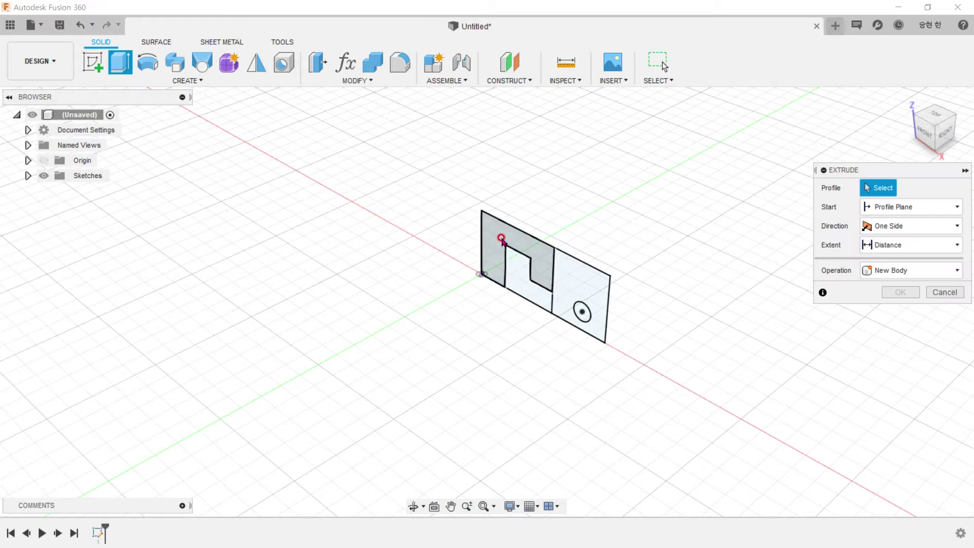
{"action": "left_click", "coordinate": [500, 239]}
{"action": "left_click", "coordinate": [908, 224]}
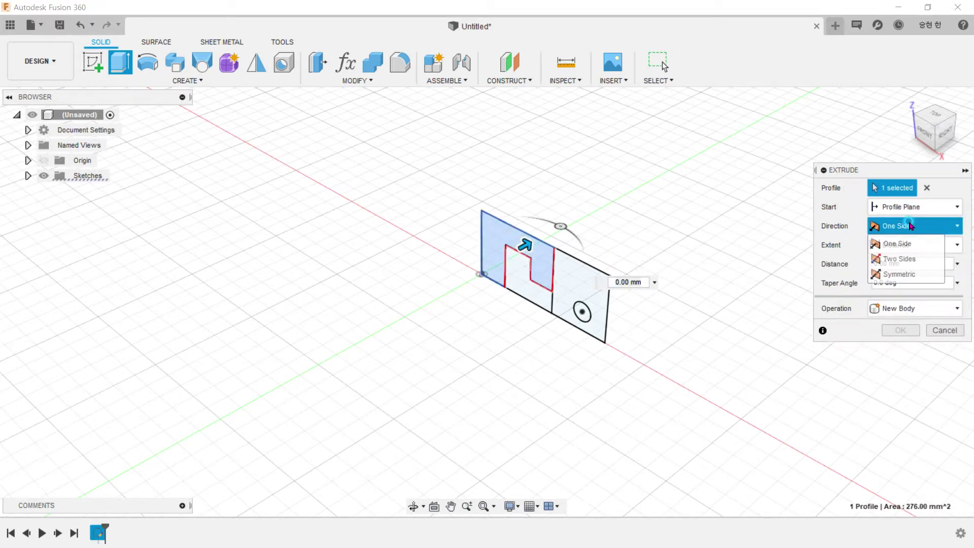
{"action": "left_click", "coordinate": [906, 274]}
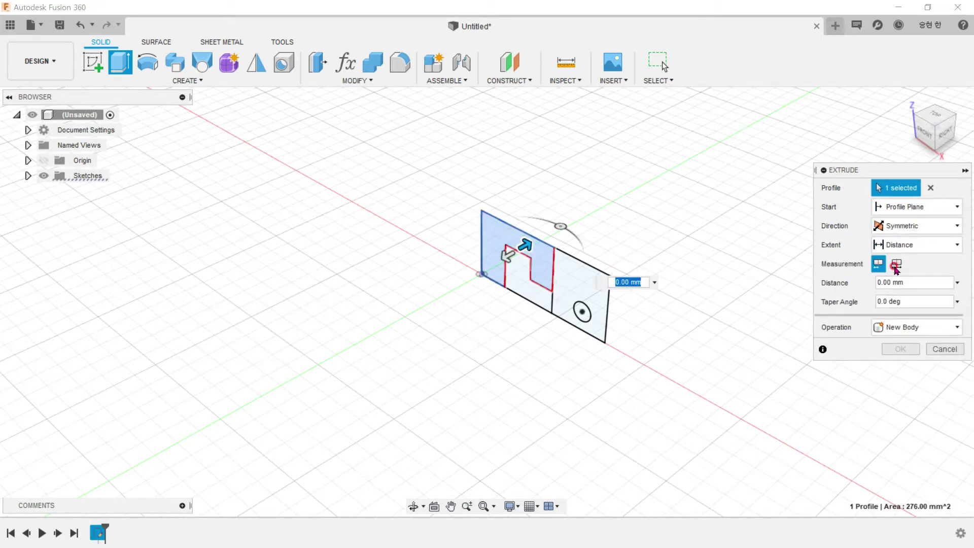
{"action": "left_click", "coordinate": [896, 267]}
{"action": "left_click", "coordinate": [881, 284]}
{"action": "type", "text": "15"}
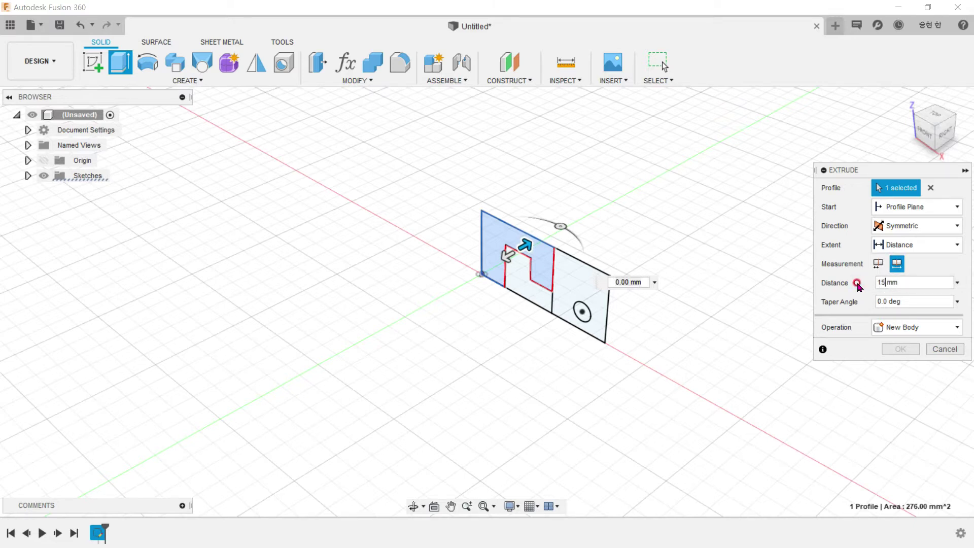
{"action": "key", "text": "Return"}
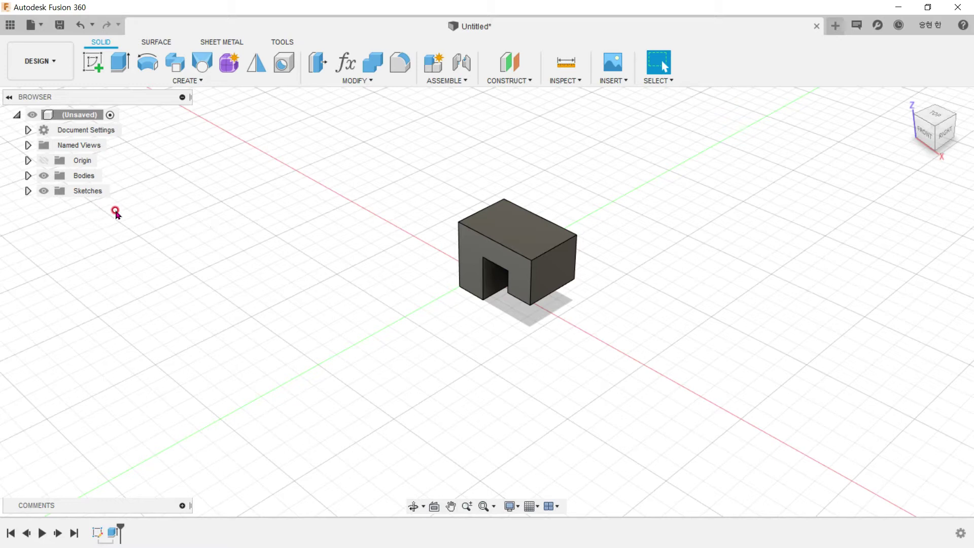
{"action": "key", "text": "ctrl+z"}
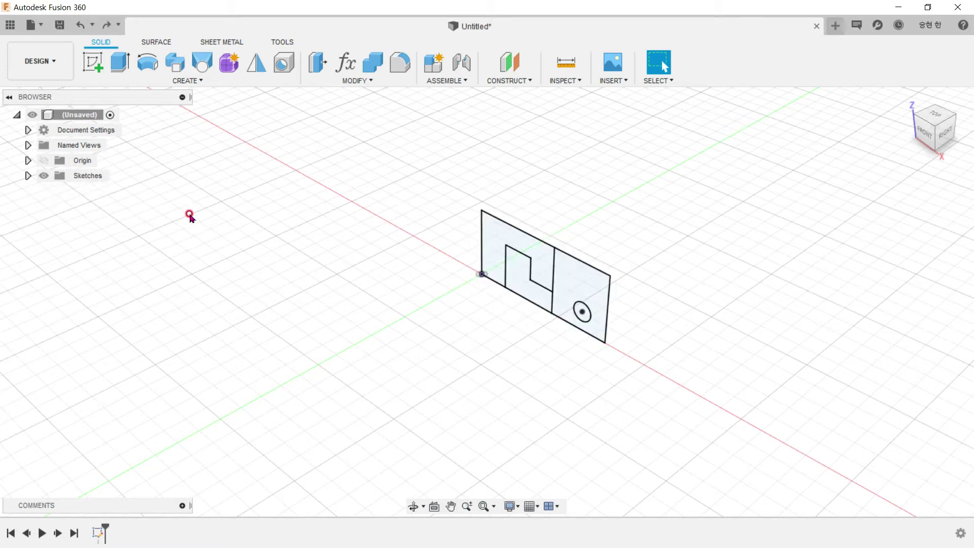
Extrude the slotted profile and pin circle symmetrically to 10 mm total
{"action": "left_click", "coordinate": [120, 62]}
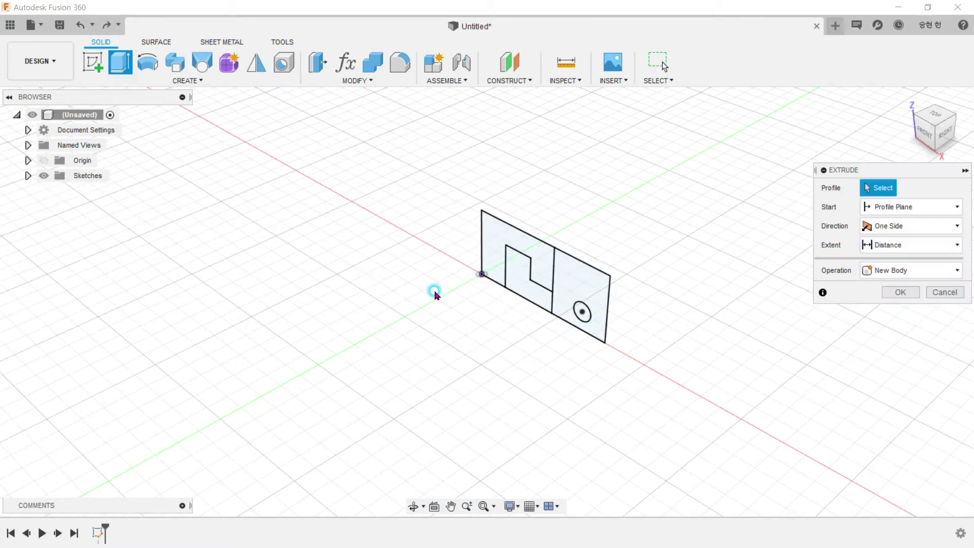
{"action": "left_click", "coordinate": [515, 234]}
{"action": "left_click", "coordinate": [582, 314]}
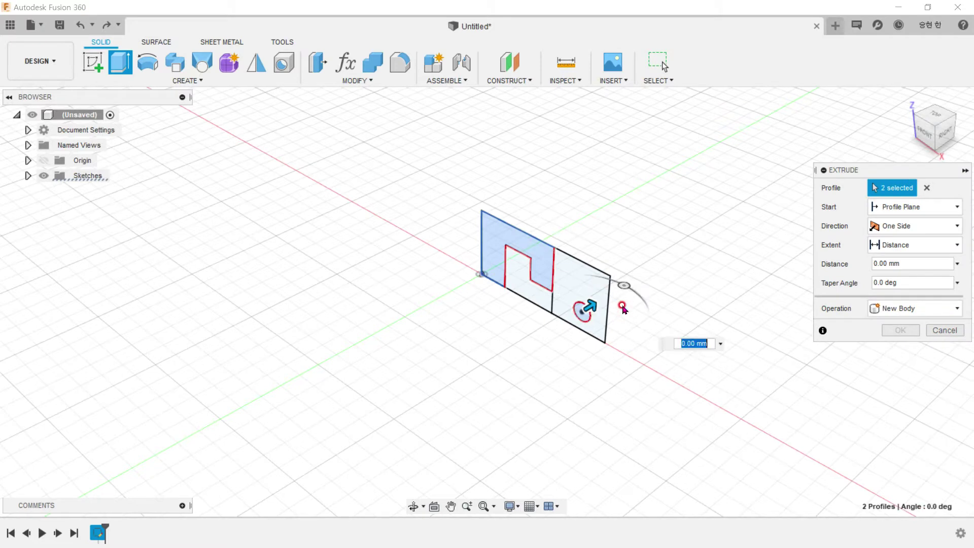
{"action": "left_click", "coordinate": [909, 223]}
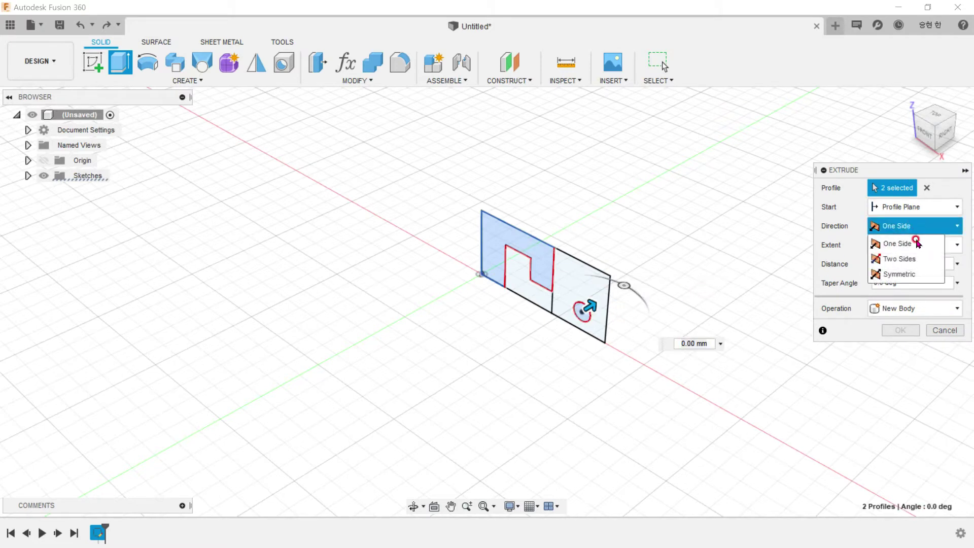
{"action": "left_click", "coordinate": [913, 274]}
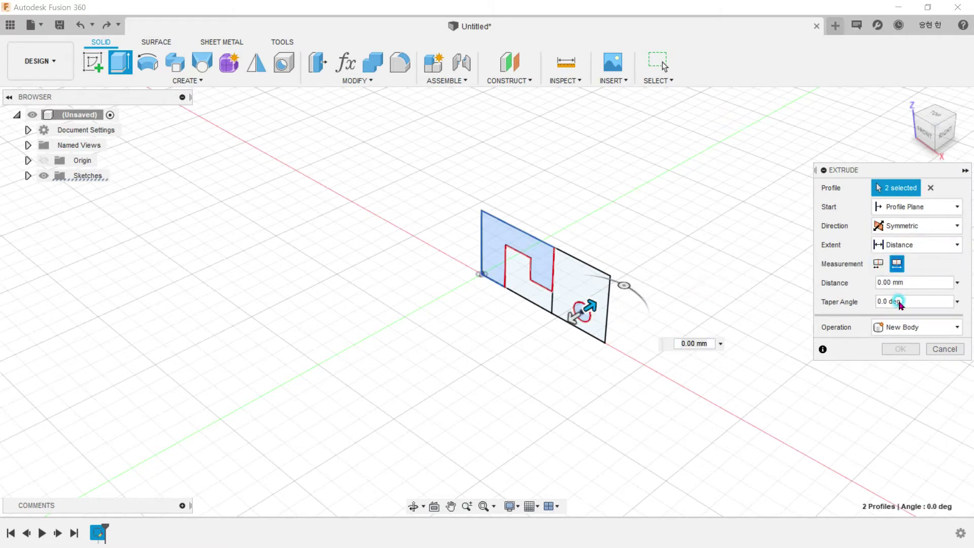
{"action": "double_click", "coordinate": [891, 288]}
{"action": "type", "text": "10"}
{"action": "key", "text": "Return"}
{"action": "left_click", "coordinate": [28, 191]}
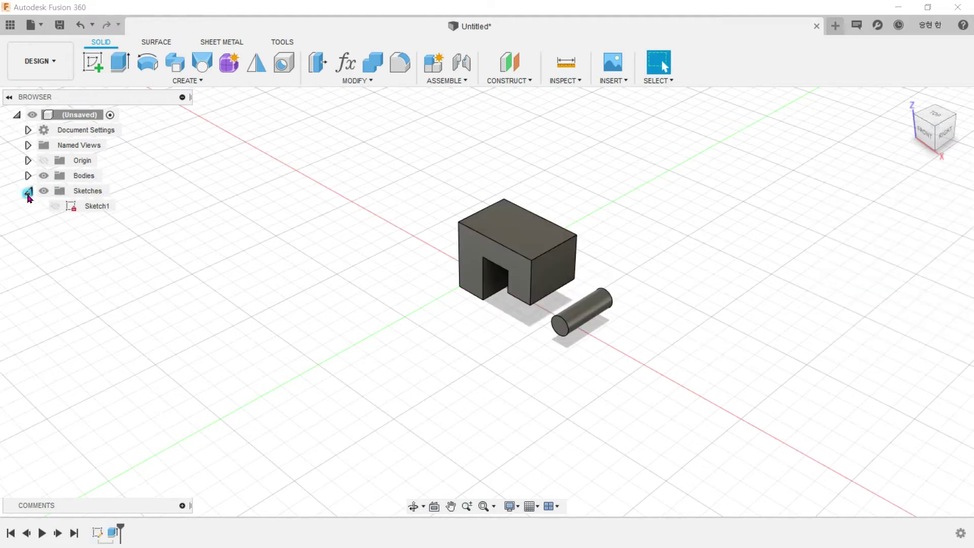
Show Sketch1 and extrude the right-hand profile around the hole symmetrically by 20 mm
{"action": "left_click", "coordinate": [53, 206]}
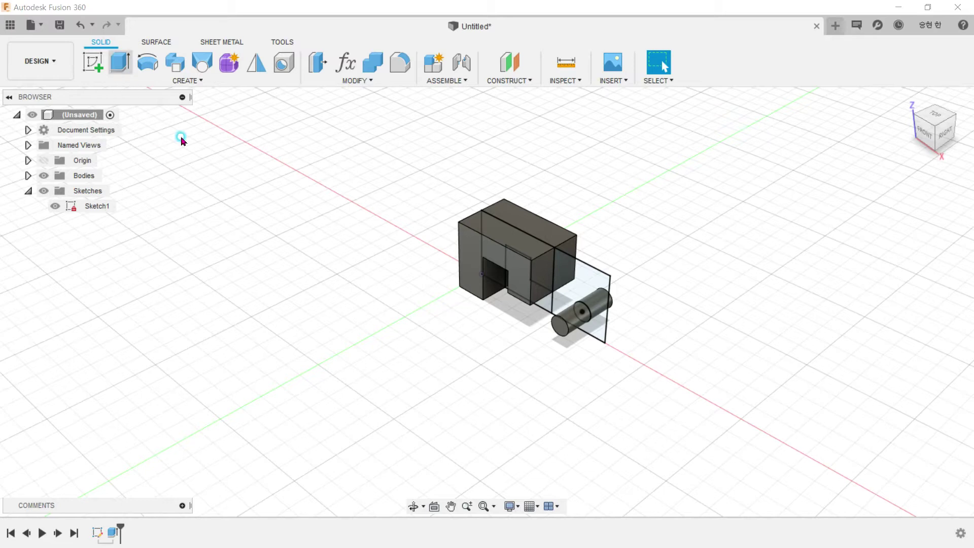
{"action": "key", "text": "e"}
{"action": "left_click", "coordinate": [570, 284]}
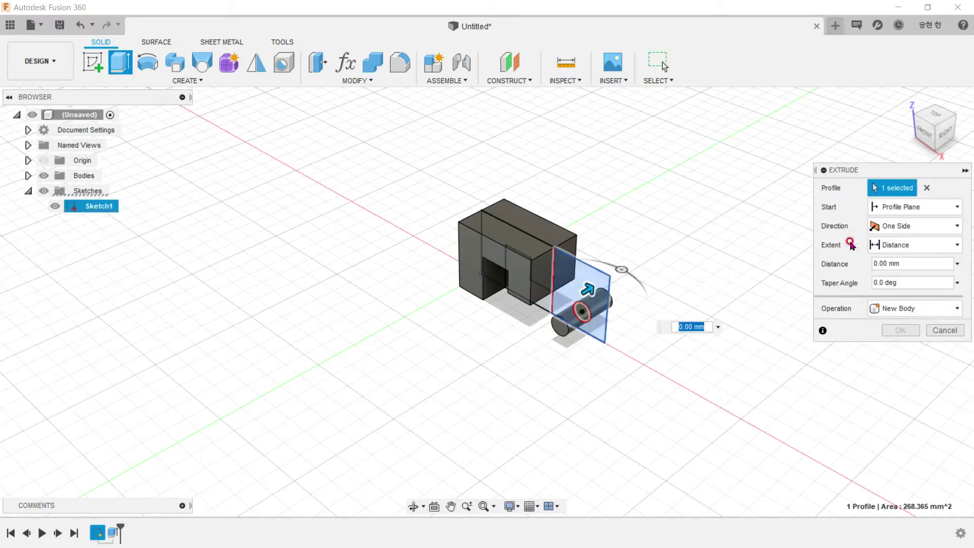
{"action": "left_click", "coordinate": [895, 247]}
{"action": "left_click", "coordinate": [902, 225]}
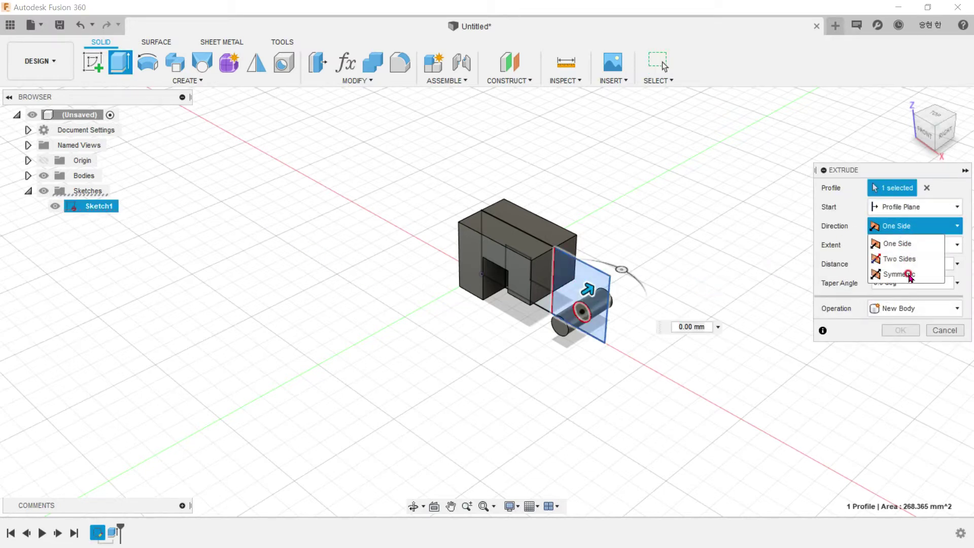
{"action": "left_click", "coordinate": [907, 274]}
{"action": "double_click", "coordinate": [890, 284]}
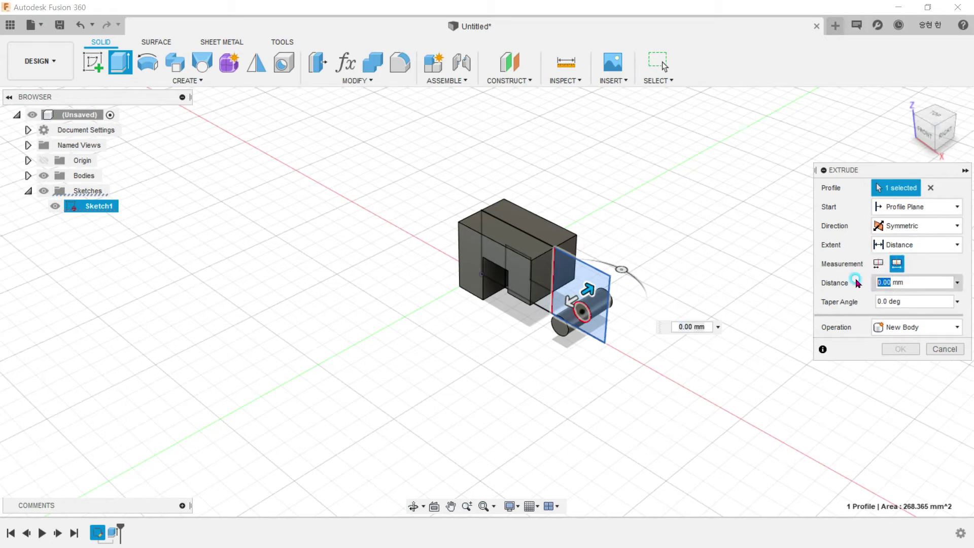
{"action": "type", "text": "20"}
{"action": "key", "text": "Return"}
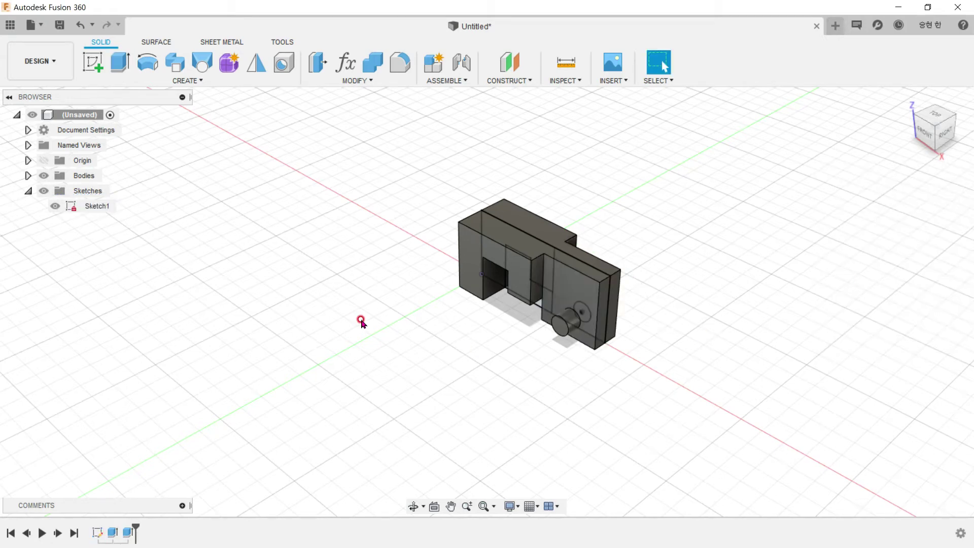
Compare the new block against the PDF drawing and hide Sketch1
{"action": "mouse_move", "coordinate": [362, 323]}
{"action": "middle_mouse_down", "text": "shift"}
{"action": "mouse_move", "coordinate": [327, 232]}
{"action": "mouse_move", "coordinate": [304, 252]}
{"action": "mouse_move", "coordinate": [400, 305]}
{"action": "mouse_move", "coordinate": [416, 340]}
{"action": "mouse_move", "coordinate": [404, 320]}
{"action": "middle_mouse_up", "text": "shift"}
{"action": "key", "text": "alt+Tab"}
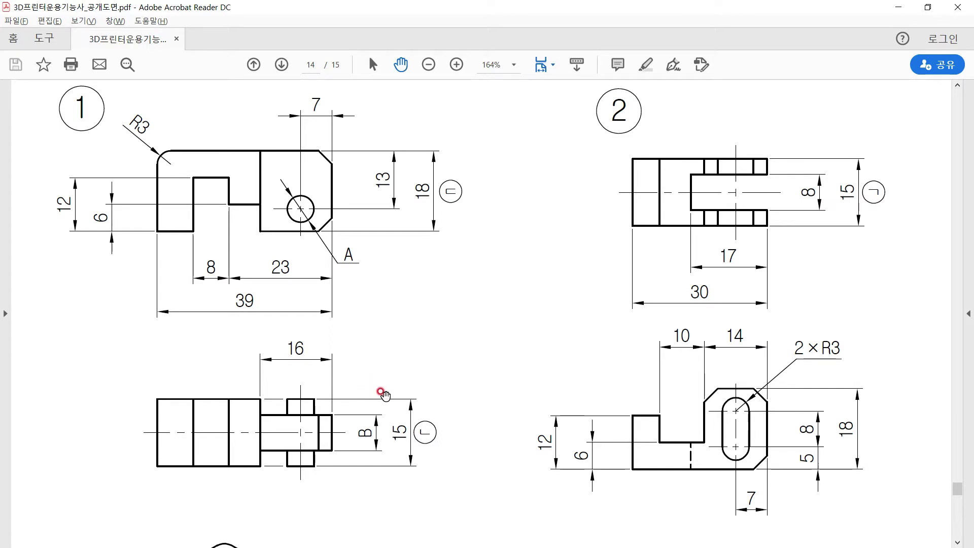
{"action": "scroll", "coordinate": [385, 365], "scroll_direction": "down", "scroll_amount": 4}
{"action": "scroll", "coordinate": [399, 375], "scroll_direction": "up", "scroll_amount": 2}
{"action": "scroll", "coordinate": [399, 375], "scroll_direction": "up", "scroll_amount": 1}
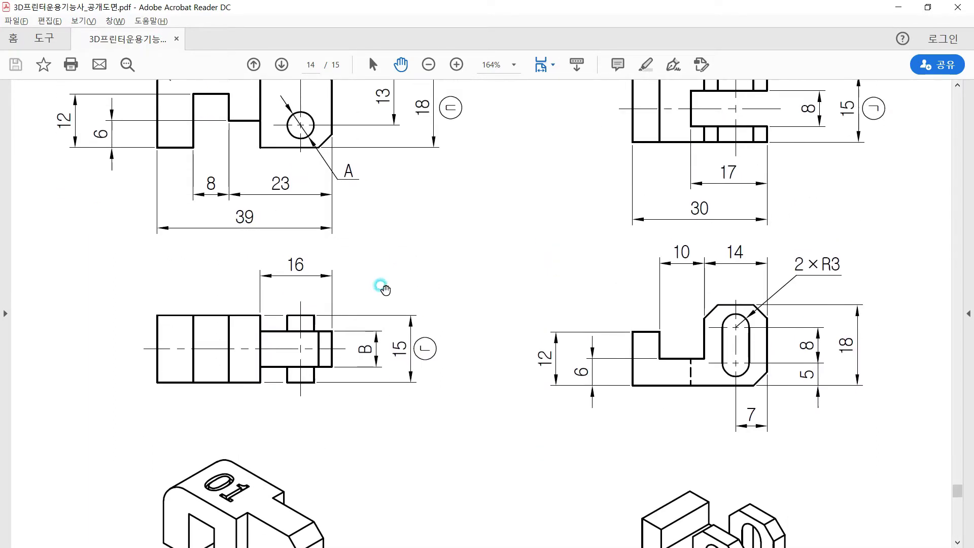
{"action": "left_click", "coordinate": [55, 206]}
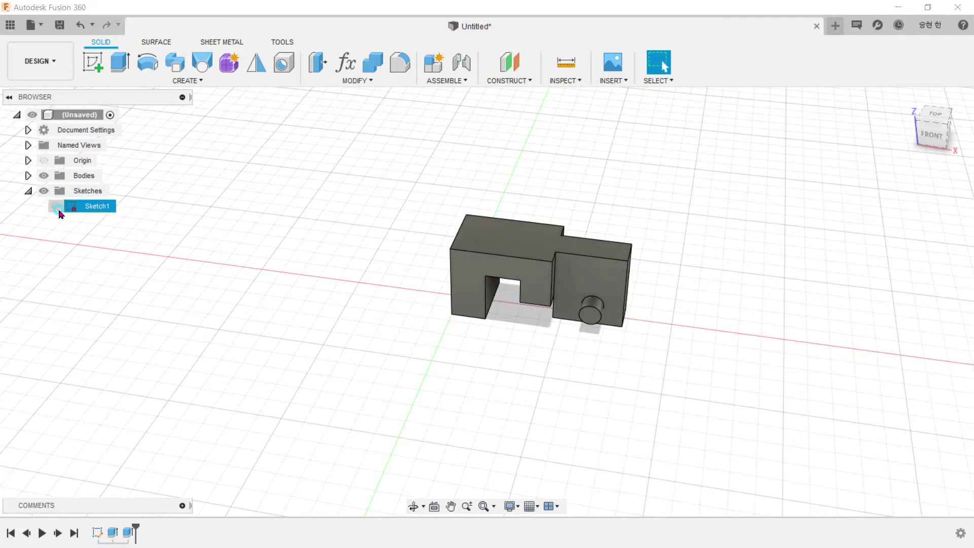
Review the part from a low front-right view against the PDF drawing
{"action": "mouse_move", "coordinate": [269, 211]}
{"action": "middle_mouse_down", "text": "shift"}
{"action": "mouse_move", "coordinate": [394, 217]}
{"action": "mouse_move", "coordinate": [311, 252]}
{"action": "middle_mouse_up", "text": "shift"}
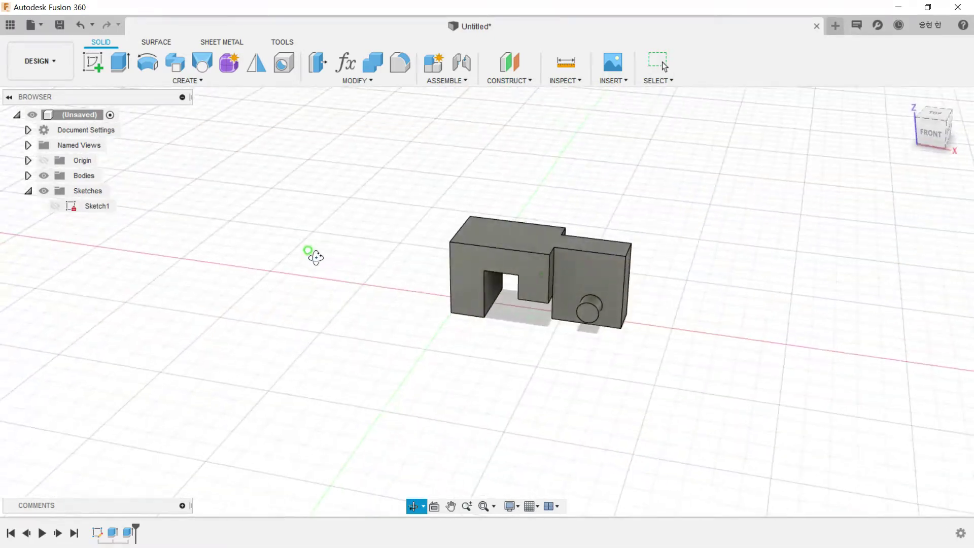
{"action": "key", "text": "alt+Tab"}
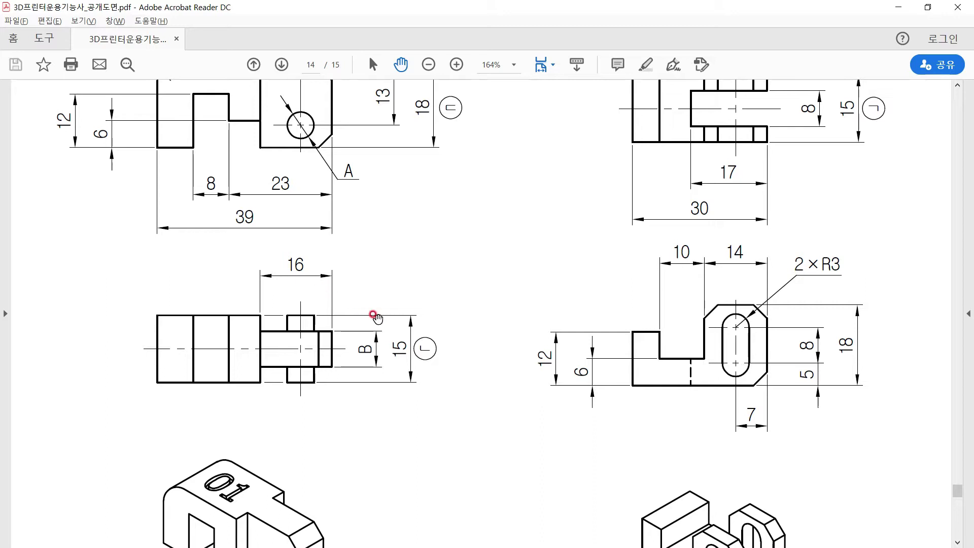
{"action": "scroll", "coordinate": [336, 318], "scroll_direction": "up", "scroll_amount": 3}
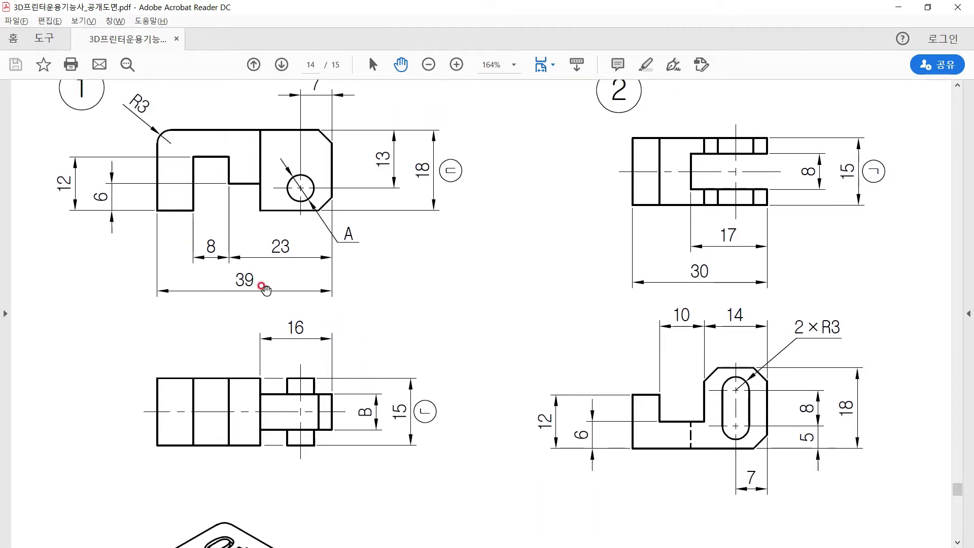
{"action": "scroll", "coordinate": [305, 282], "scroll_direction": "up", "scroll_amount": 2}
{"action": "scroll", "coordinate": [387, 319], "scroll_direction": "down", "scroll_amount": 5}
{"action": "scroll", "coordinate": [384, 188], "scroll_direction": "down", "scroll_amount": 10}
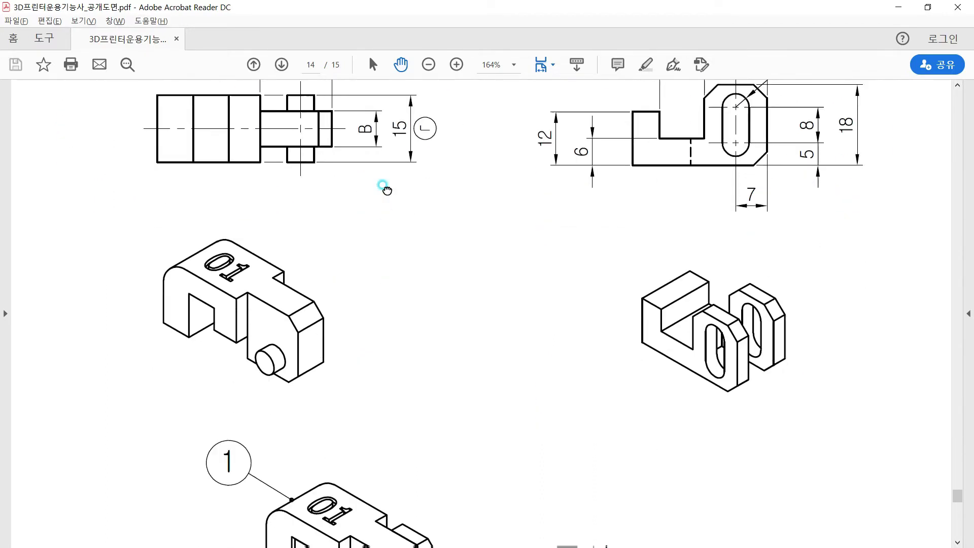
{"action": "scroll", "coordinate": [383, 203], "scroll_direction": "down", "scroll_amount": 3}
{"action": "scroll", "coordinate": [360, 274], "scroll_direction": "up", "scroll_amount": 5}
{"action": "key", "text": "alt+Tab"}
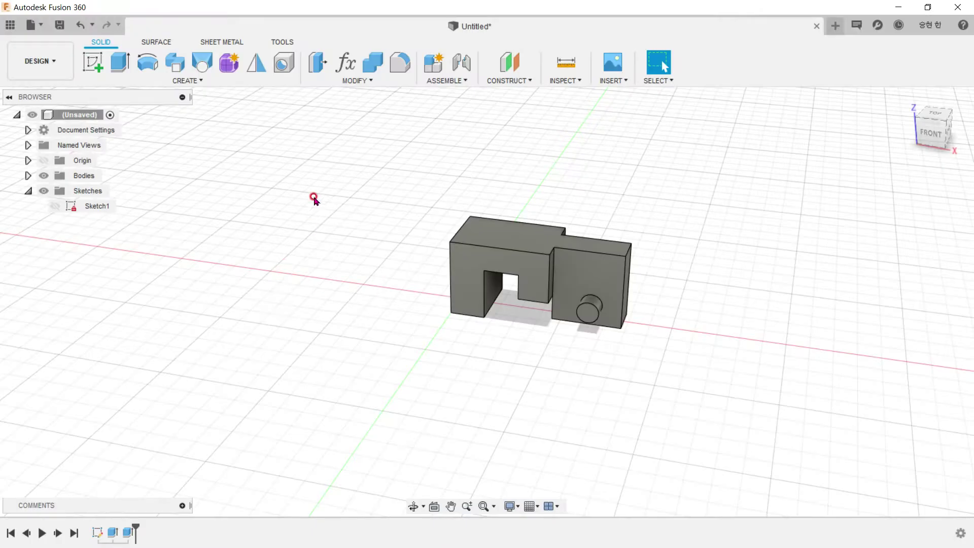
Round the block's top-left edge and chamfer the right block's top corner edge
{"action": "left_click", "coordinate": [400, 62]}
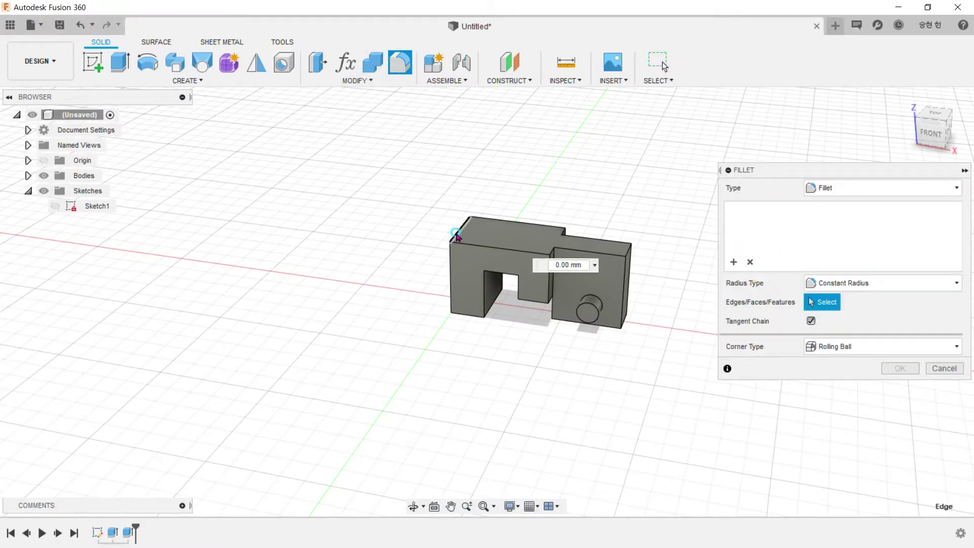
{"action": "left_click", "coordinate": [456, 235]}
{"action": "key", "text": "Return"}
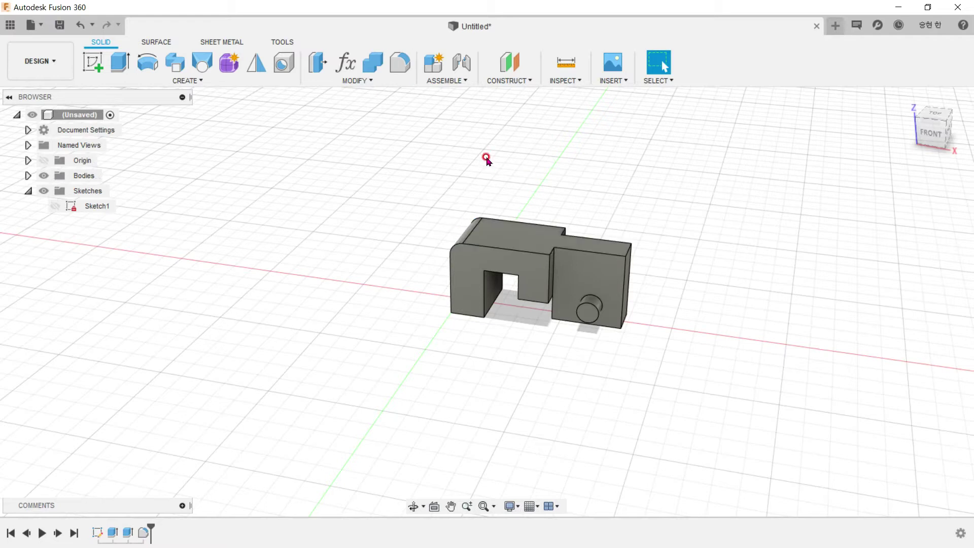
{"action": "left_click", "coordinate": [394, 80]}
{"action": "left_click", "coordinate": [376, 129]}
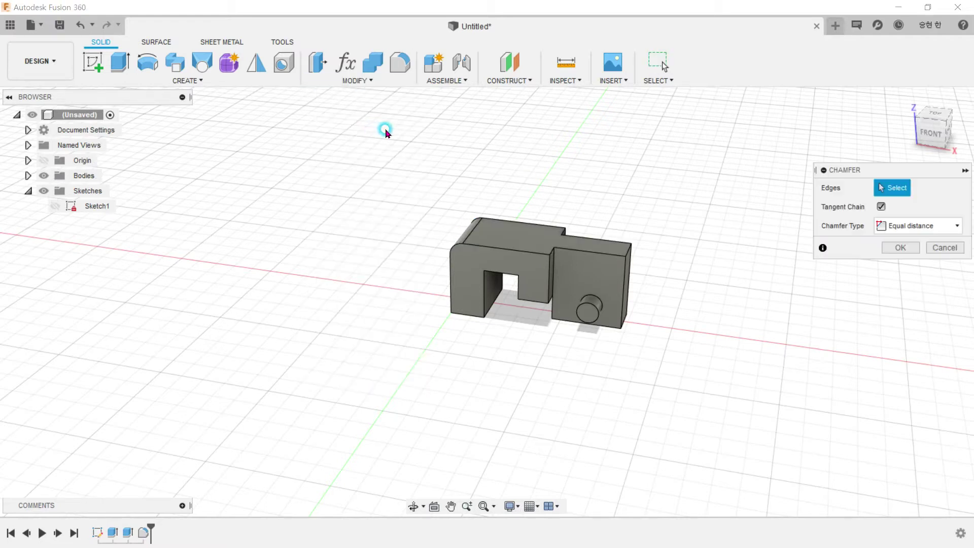
{"action": "middle_click_drag", "start_coordinate": [619, 245], "coordinate": [596, 303], "text": "shift"}
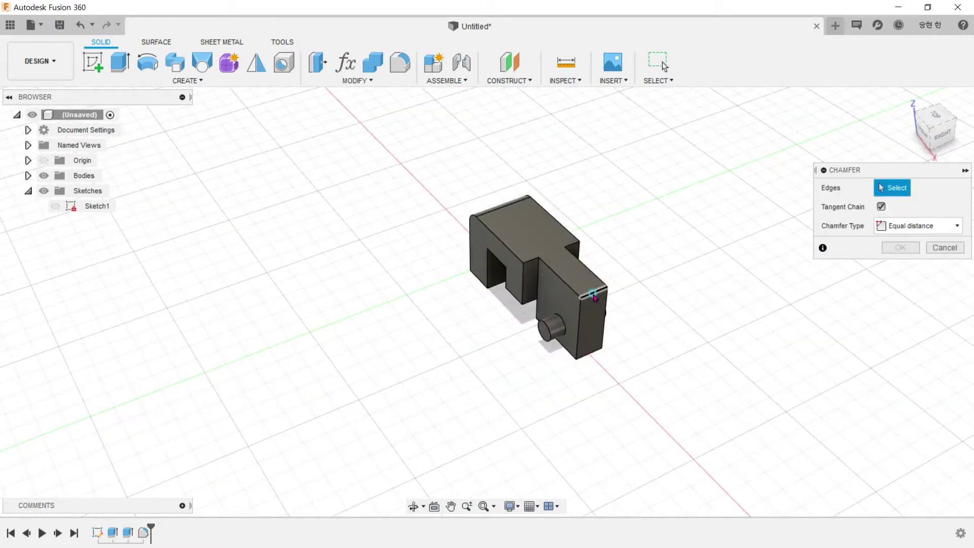
{"action": "left_click", "coordinate": [592, 291]}
{"action": "key", "text": "Return"}
{"action": "mouse_move", "coordinate": [389, 387]}
{"action": "middle_mouse_down", "text": "shift"}
{"action": "mouse_move", "coordinate": [495, 311]}
{"action": "mouse_move", "coordinate": [441, 308]}
{"action": "mouse_move", "coordinate": [435, 339]}
{"action": "middle_mouse_up", "text": "shift"}
Check the drawing, then convert Body1 into a component with Create Components from Bodies
{"action": "key", "text": "alt+Tab"}
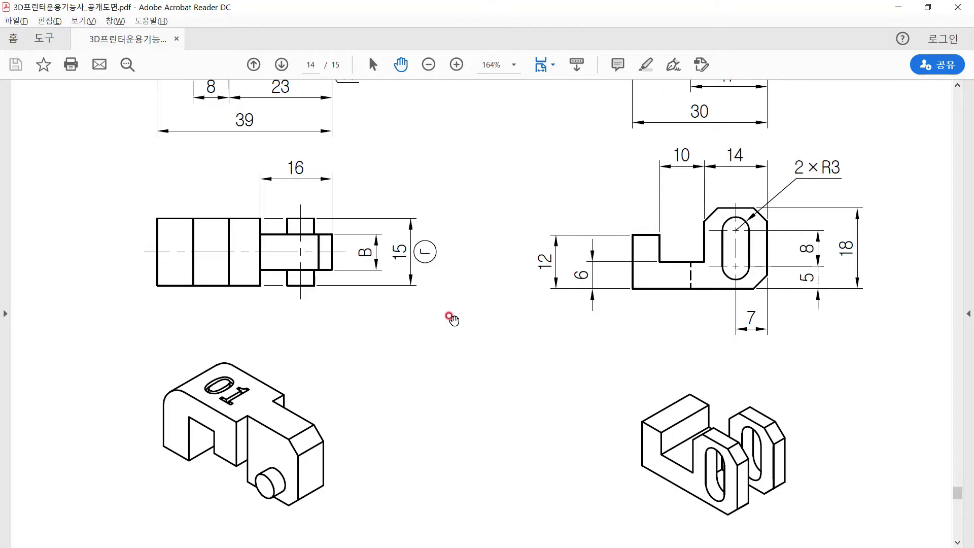
{"action": "scroll", "coordinate": [580, 329], "scroll_direction": "up", "scroll_amount": 2}
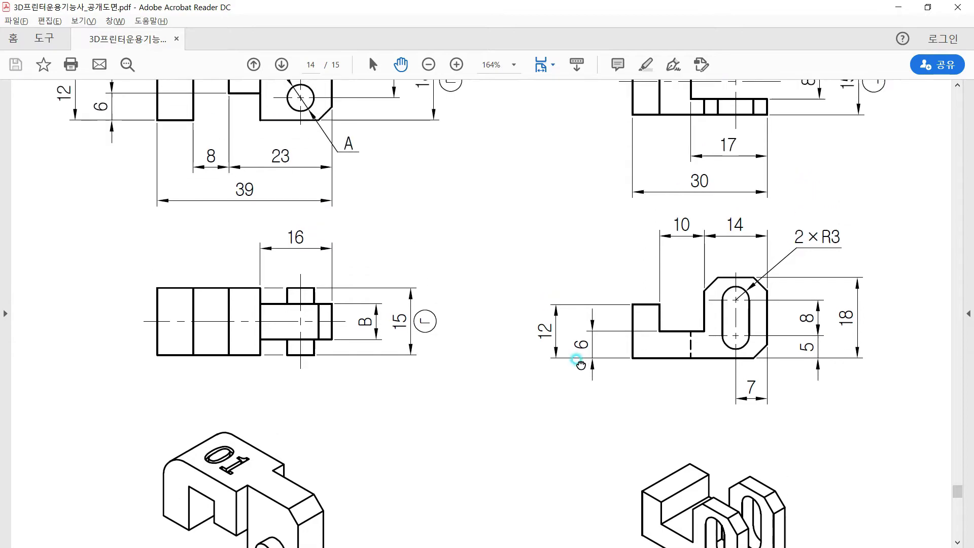
{"action": "scroll", "coordinate": [577, 340], "scroll_direction": "up", "scroll_amount": 3}
{"action": "key", "text": "alt+Tab"}
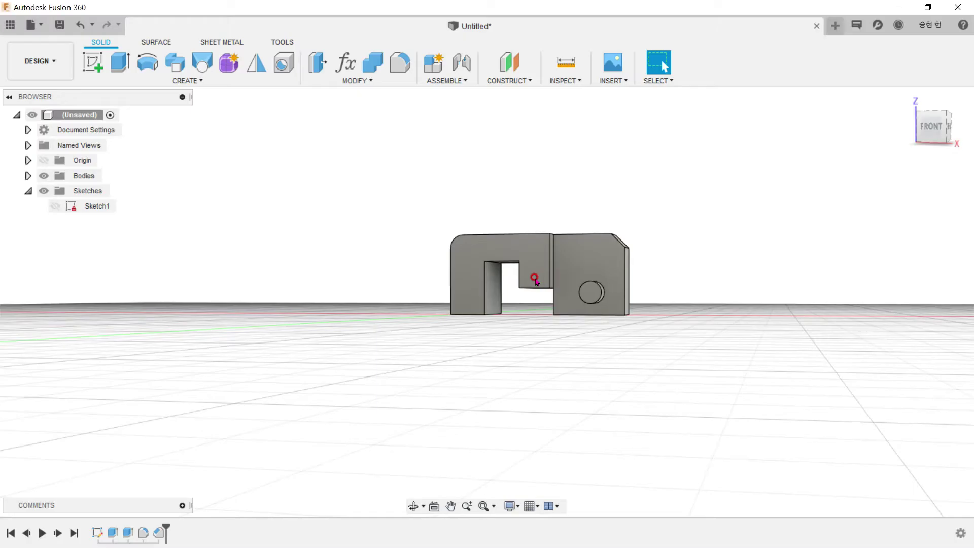
{"action": "left_click", "coordinate": [28, 175]}
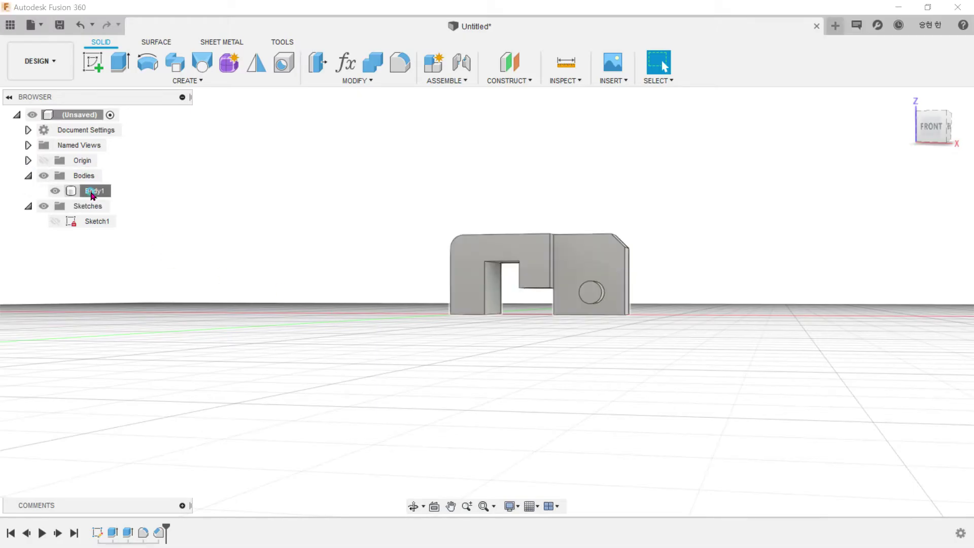
{"action": "right_click", "coordinate": [97, 195]}
{"action": "left_click", "coordinate": [132, 233]}
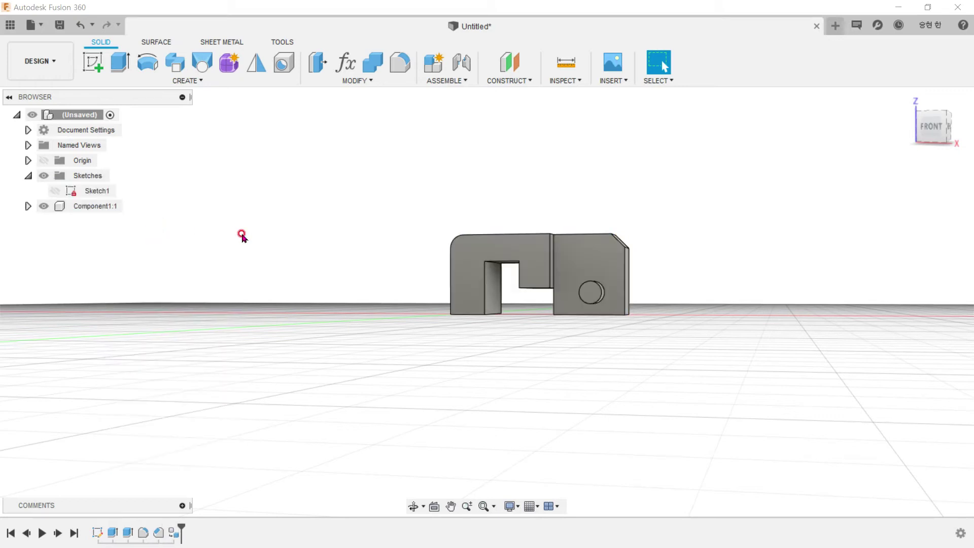
Turn on Component Color Cycling to colour the part pink, then hide Component1:1
{"action": "left_click", "coordinate": [565, 80]}
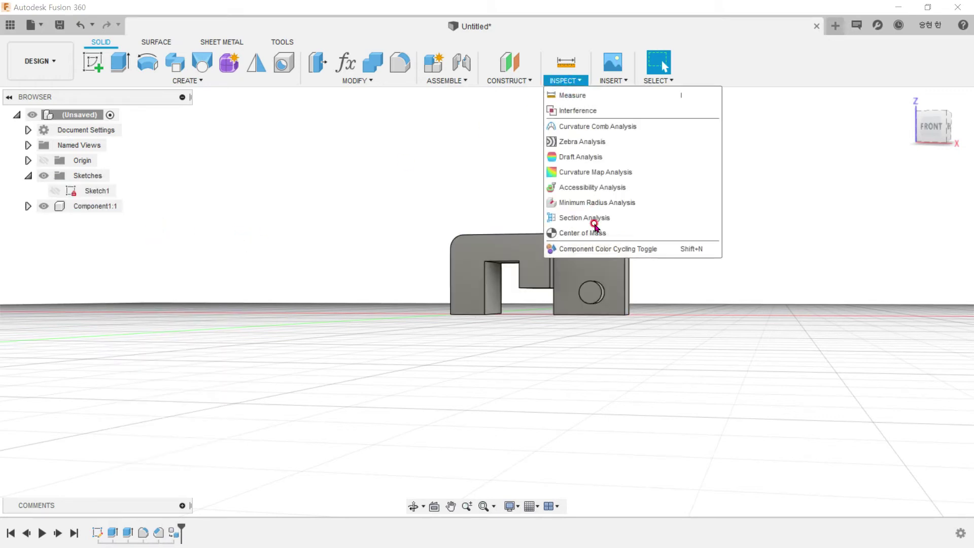
{"action": "left_click", "coordinate": [599, 249]}
{"action": "mouse_move", "coordinate": [587, 250]}
{"action": "middle_mouse_down", "text": "shift"}
{"action": "mouse_move", "coordinate": [423, 189]}
{"action": "mouse_move", "coordinate": [424, 202]}
{"action": "mouse_move", "coordinate": [386, 198]}
{"action": "mouse_move", "coordinate": [337, 175]}
{"action": "middle_mouse_up", "text": "shift"}
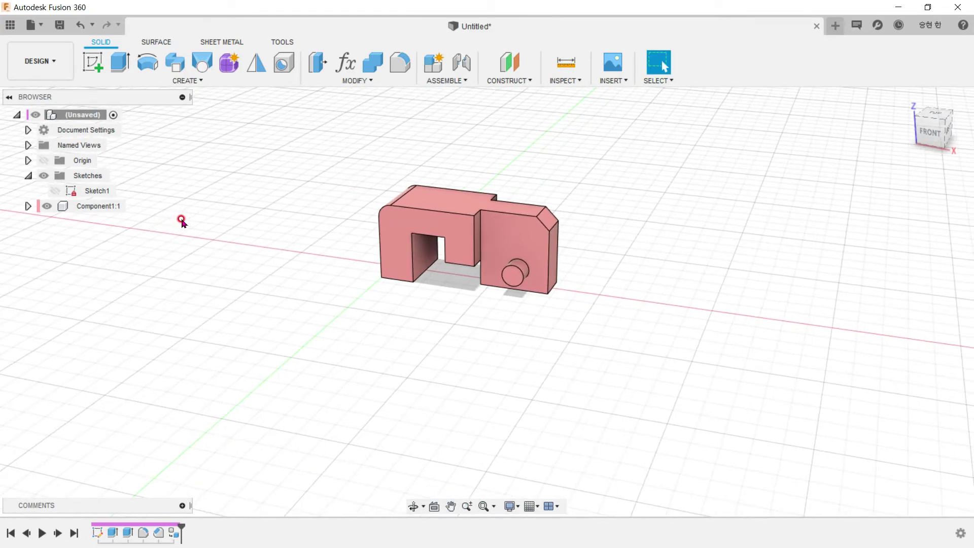
{"action": "key", "text": "alt+Tab"}
{"action": "left_click", "coordinate": [46, 205]}
Create Sketch2 on the front XZ origin plane after reviewing part 2's drawing
{"action": "left_click", "coordinate": [93, 62]}
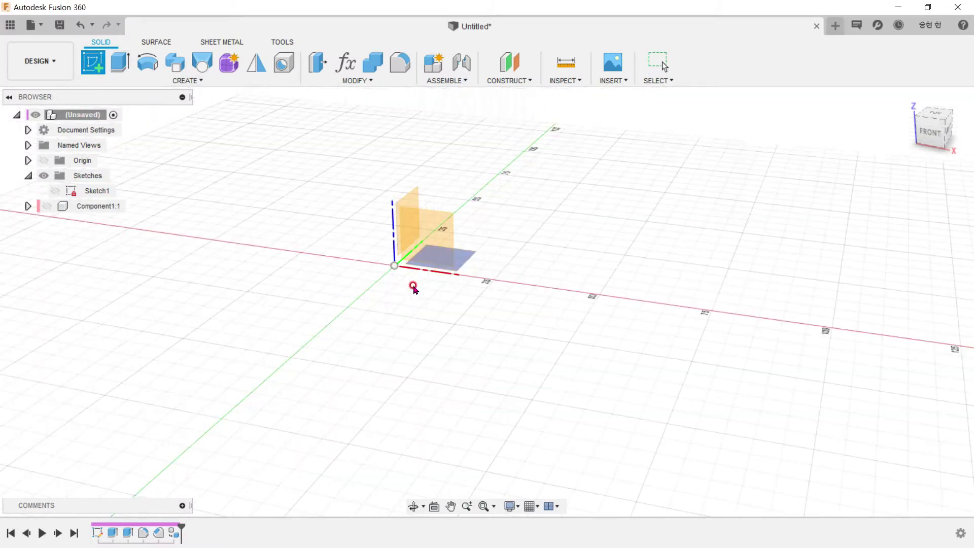
{"action": "left_click", "coordinate": [436, 237]}
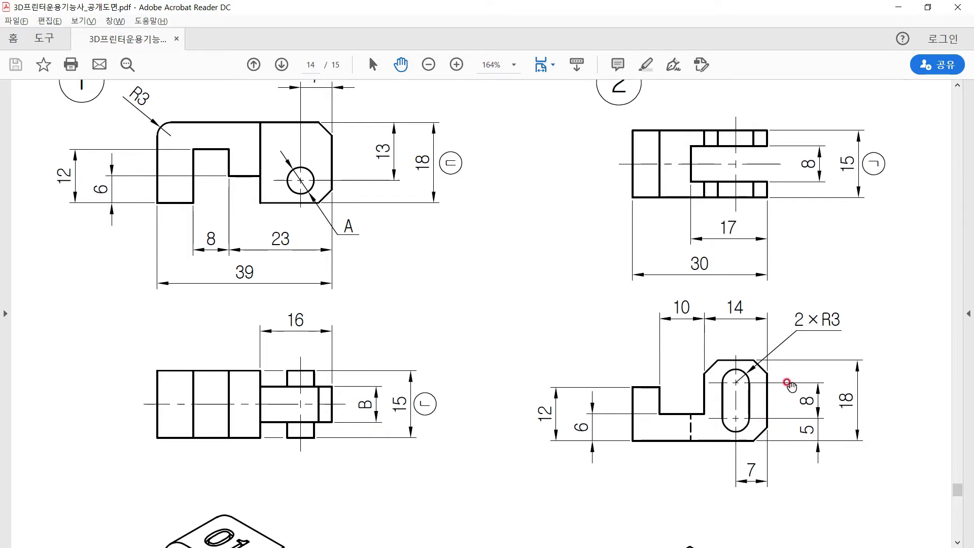
{"action": "key", "text": "alt+Tab"}
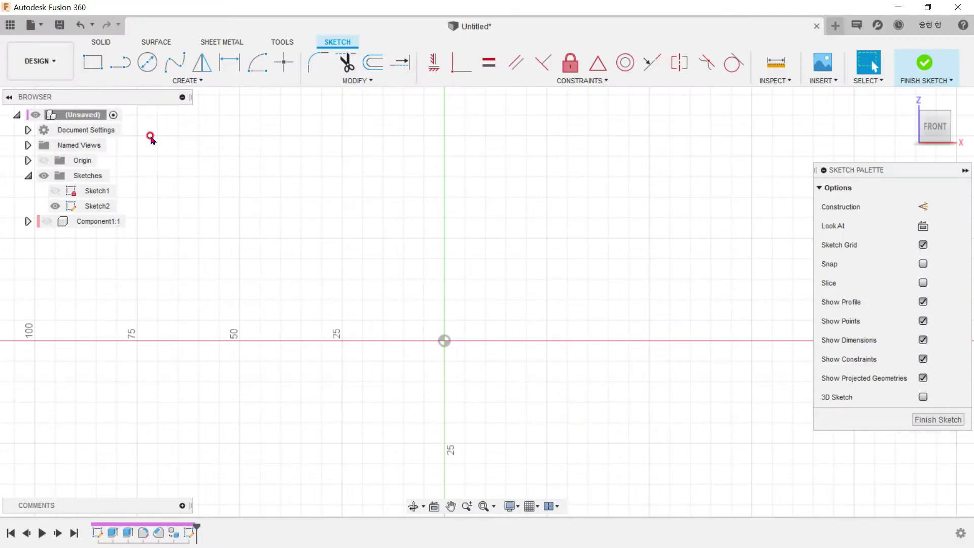
Draw a centre-to-centre slot from the origin, 8 mm long vertically and 6 mm wide
{"action": "left_click", "coordinate": [180, 81]}
{"action": "mouse_move", "coordinate": [143, 181]}
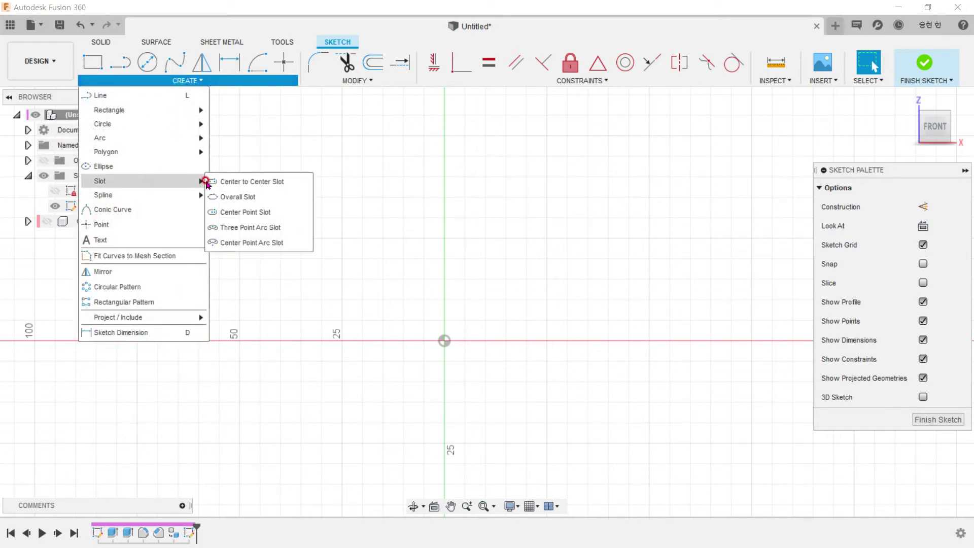
{"action": "left_click", "coordinate": [228, 182]}
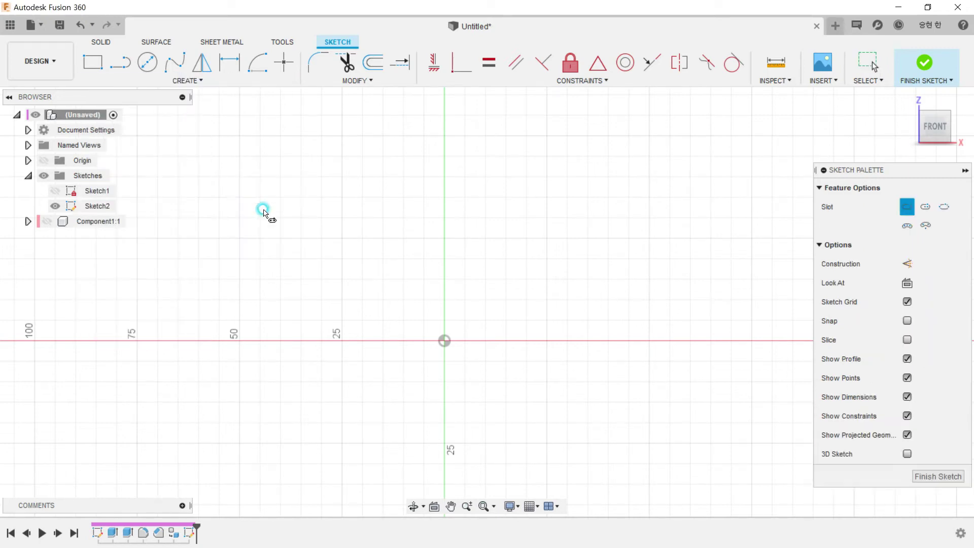
{"action": "left_click", "coordinate": [444, 340]}
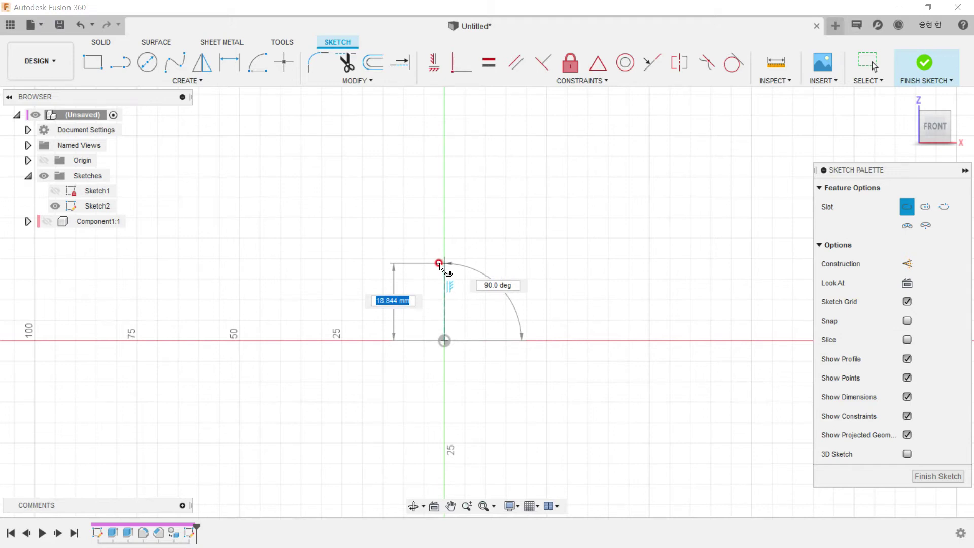
{"action": "type", "text": "8"}
{"action": "key", "text": "Tab"}
{"action": "key", "text": "Return"}
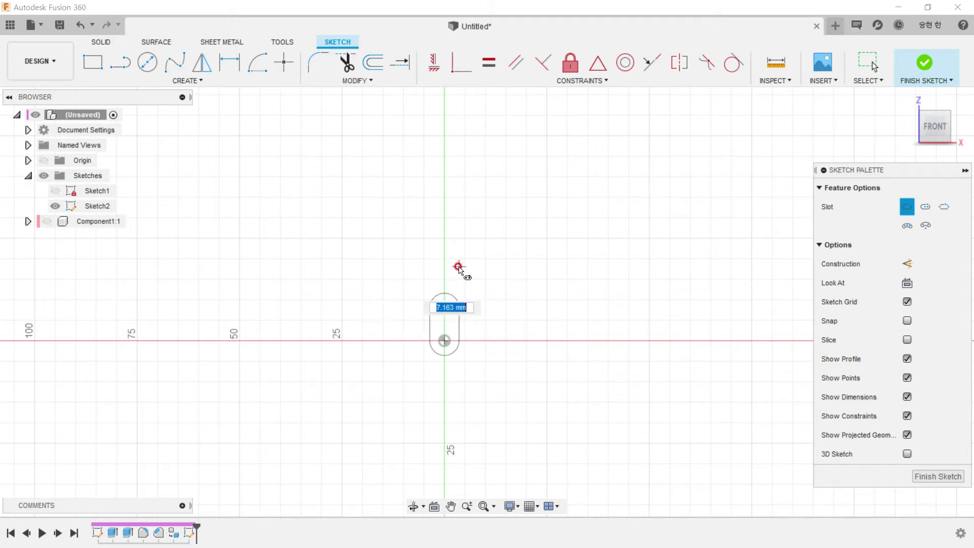
{"action": "key", "text": "alt+Tab"}
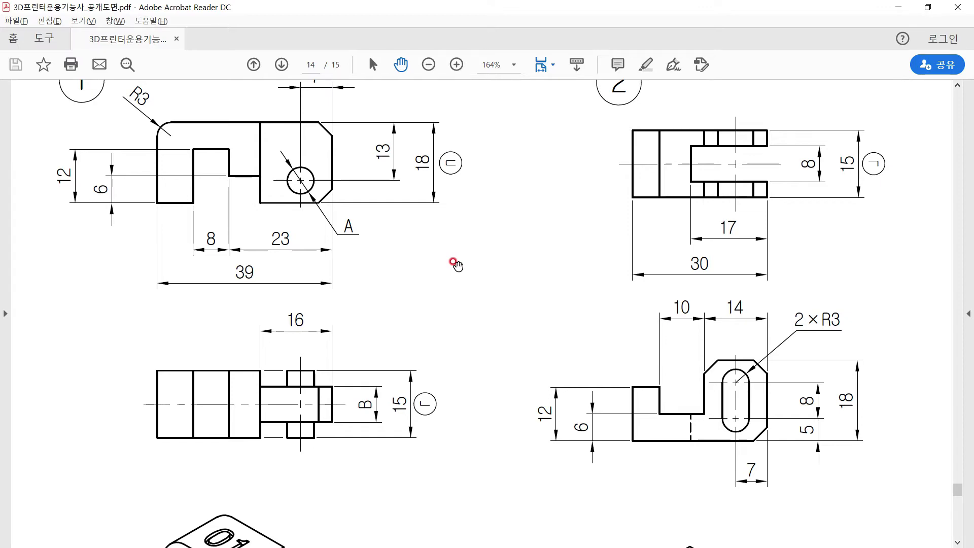
{"action": "key", "text": "alt+Tab"}
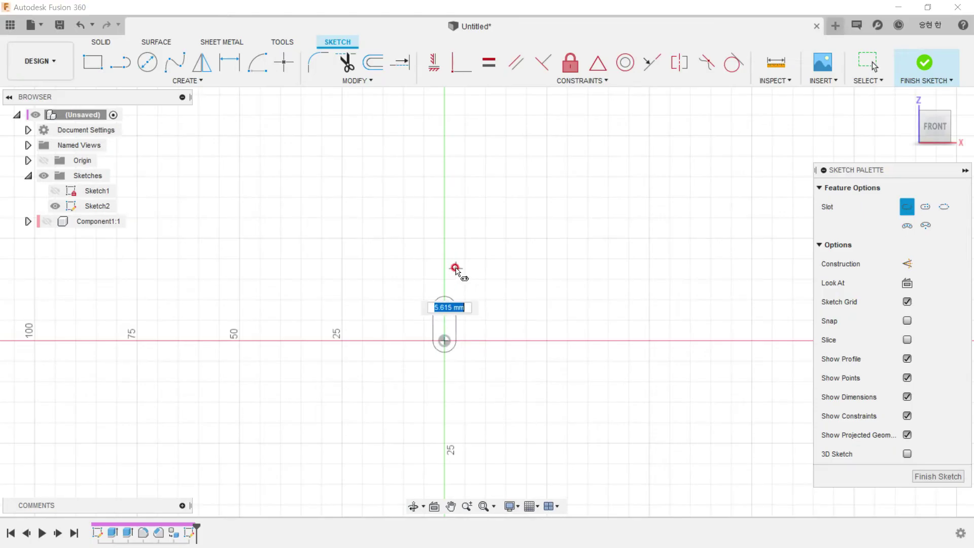
{"action": "type", "text": "6"}
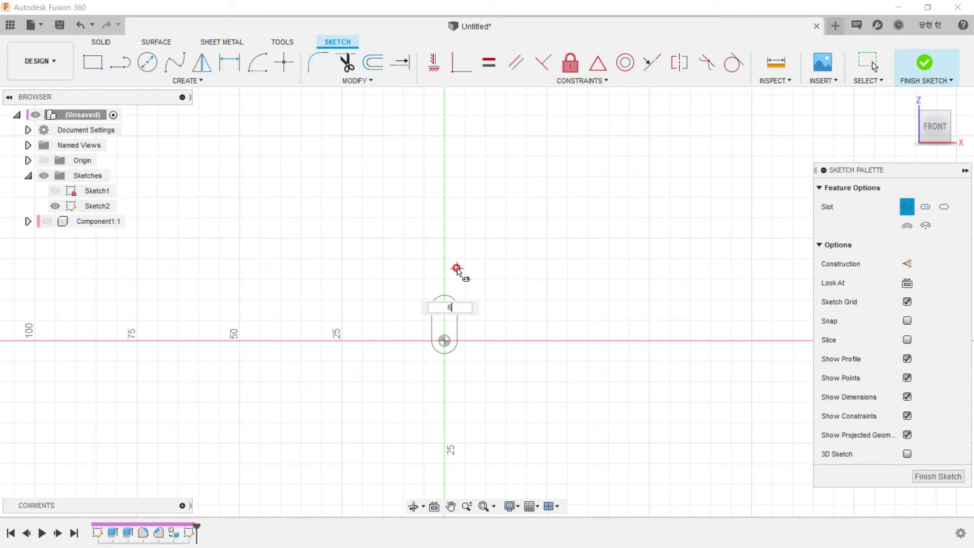
{"action": "key", "text": "Return"}
Dimension the slot's centre line to 8.00 mm and check it against the drawing
{"action": "scroll", "coordinate": [470, 320], "scroll_direction": "up", "scroll_amount": 2}
{"action": "scroll", "coordinate": [471, 321], "scroll_direction": "up", "scroll_amount": 2}
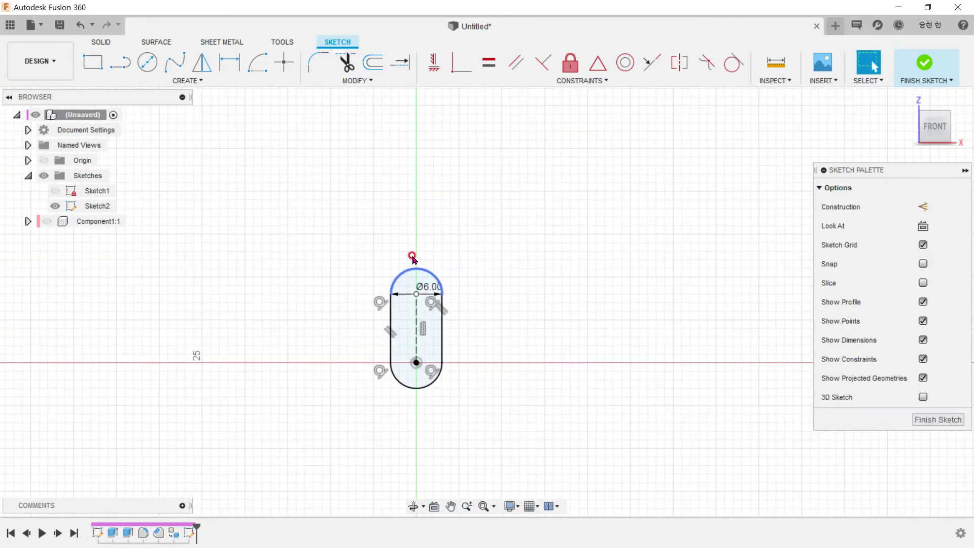
{"action": "left_click", "coordinate": [229, 62]}
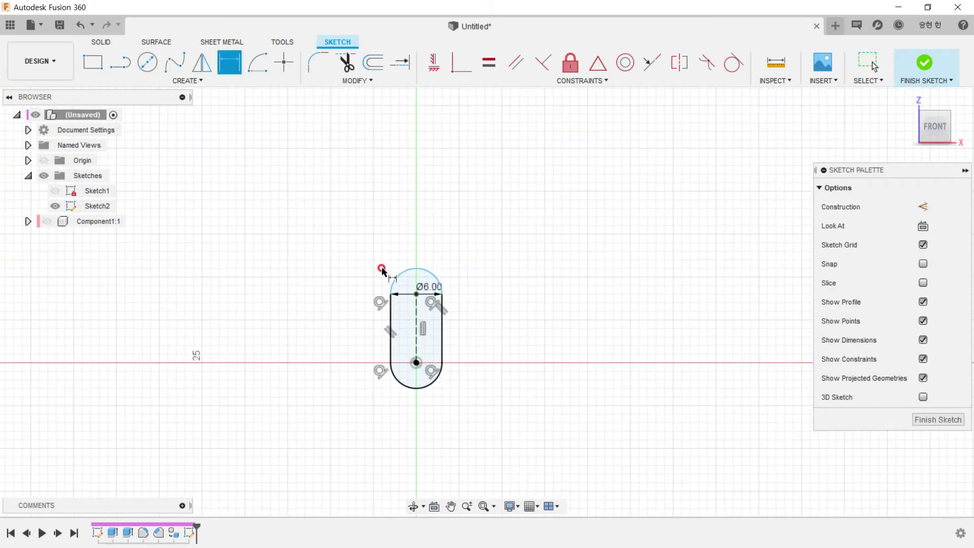
{"action": "left_click", "coordinate": [420, 323]}
{"action": "left_click", "coordinate": [484, 329]}
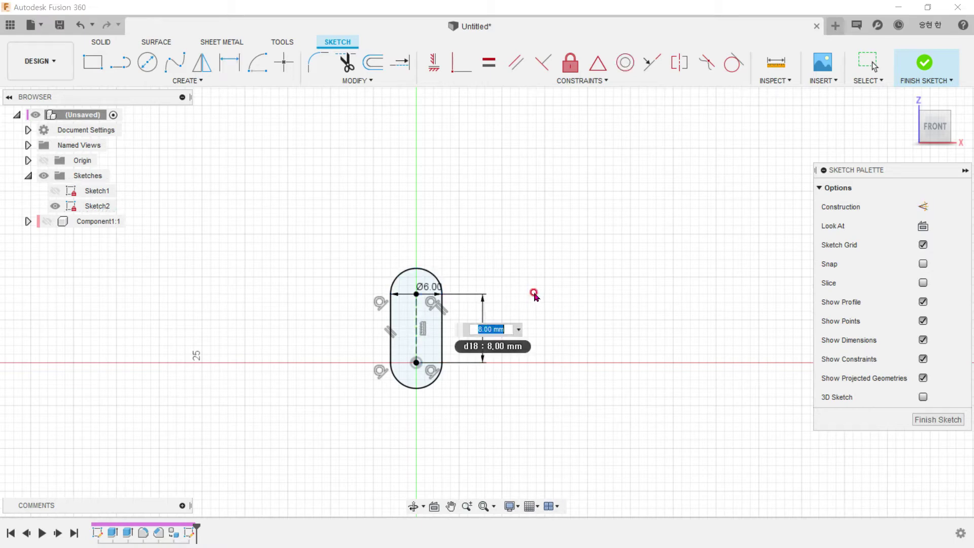
{"action": "key", "text": "Return"}
{"action": "key", "text": "alt+Tab"}
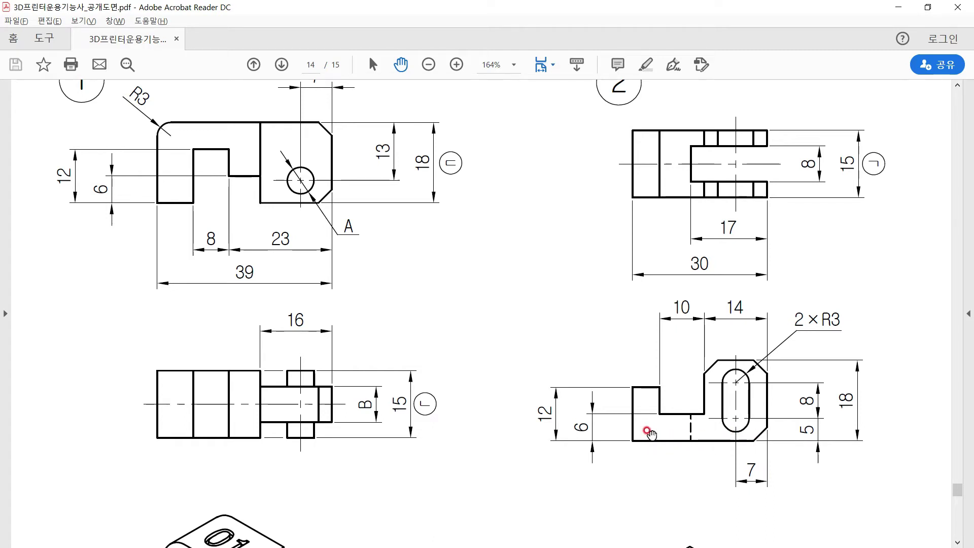
{"action": "key", "text": "alt+Tab"}
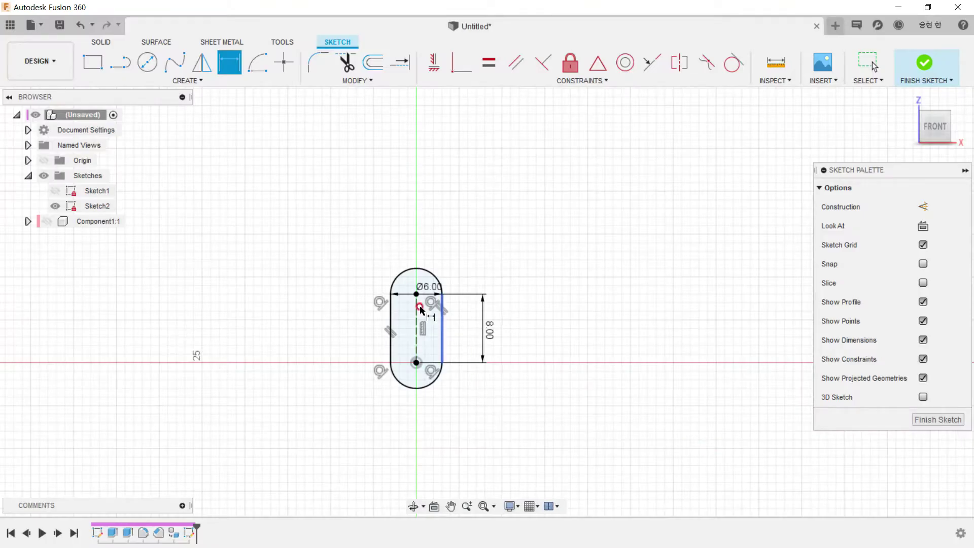
{"action": "left_click", "coordinate": [121, 62]}
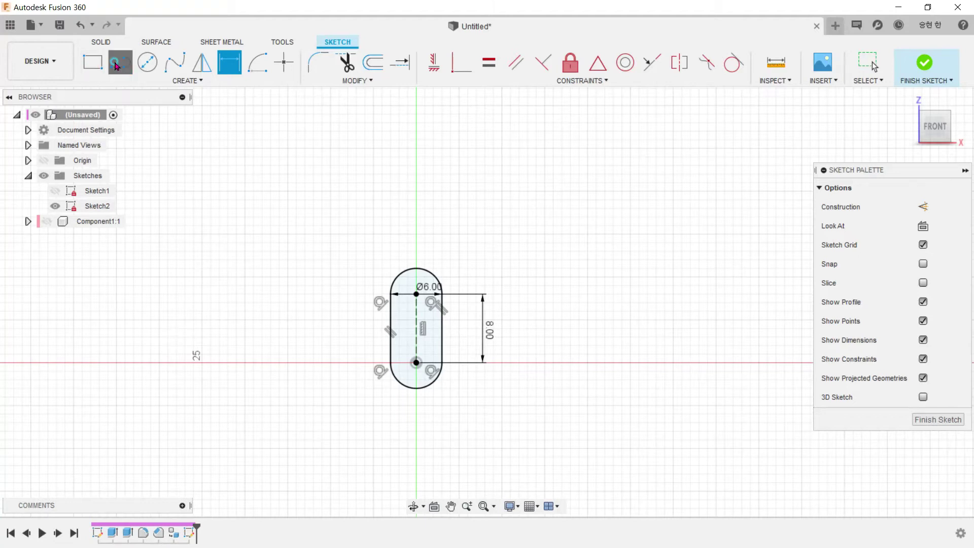
Draw a closed stepped outline with a left notch and slanted edge around the slot
{"action": "left_click", "coordinate": [371, 247]}
{"action": "left_click", "coordinate": [468, 247]}
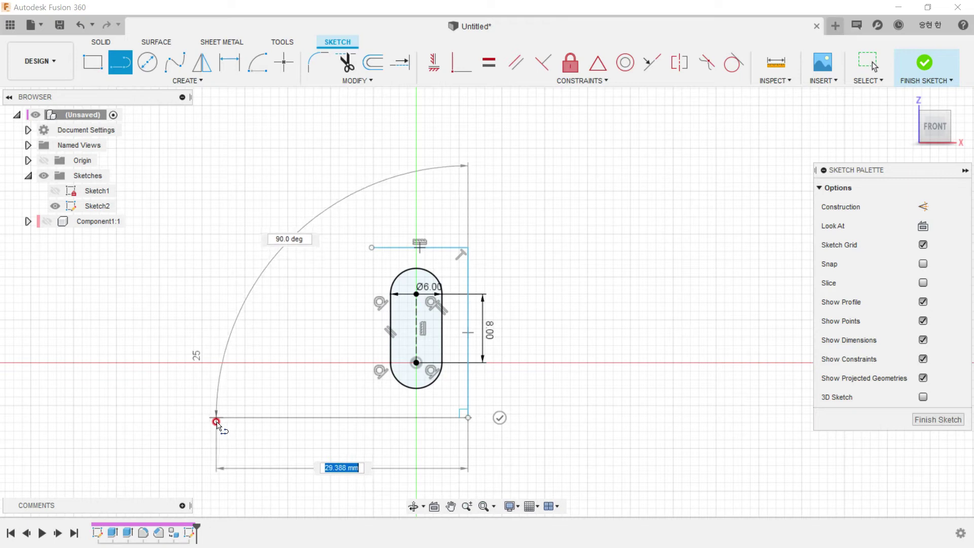
{"action": "left_click", "coordinate": [216, 417]}
{"action": "left_click", "coordinate": [216, 332]}
{"action": "left_click", "coordinate": [263, 332]}
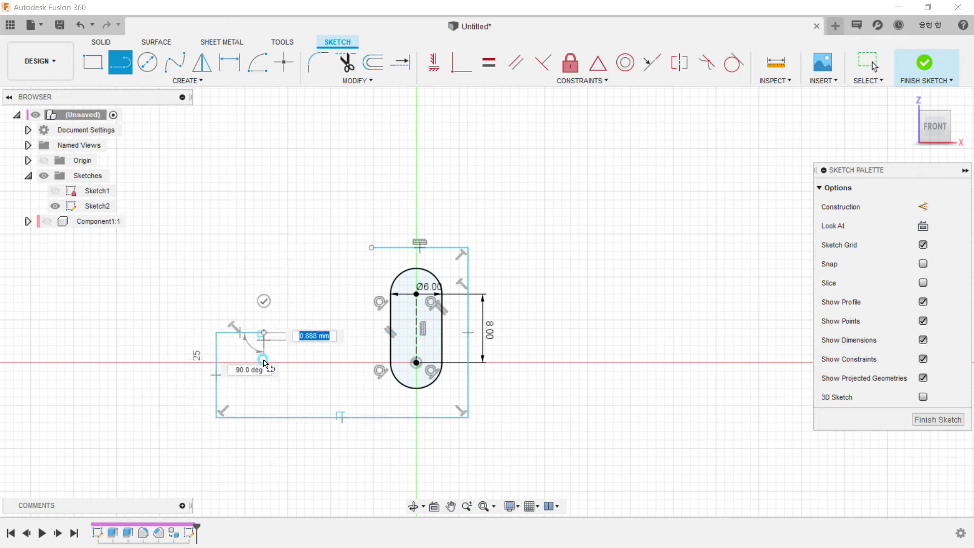
{"action": "left_click", "coordinate": [263, 376]}
{"action": "left_click", "coordinate": [335, 376]}
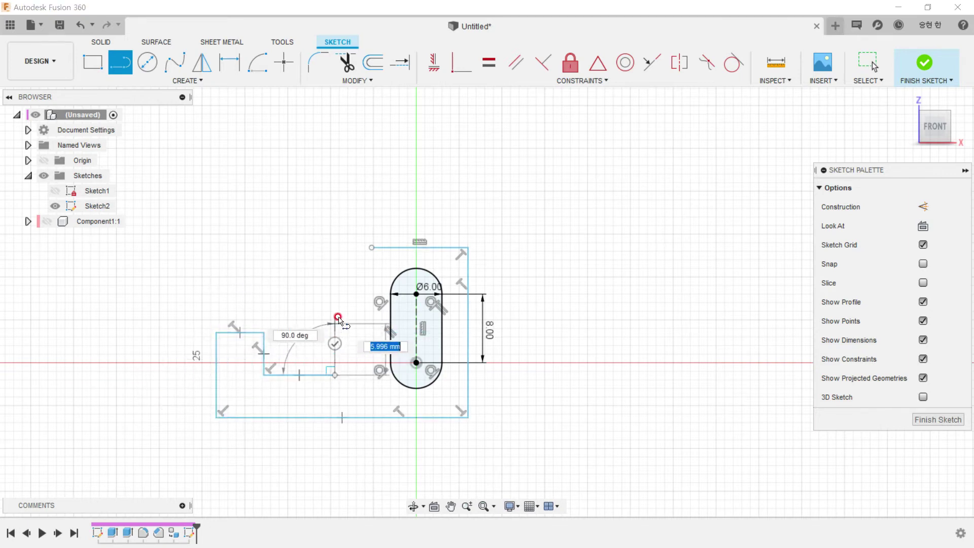
{"action": "left_click", "coordinate": [371, 247]}
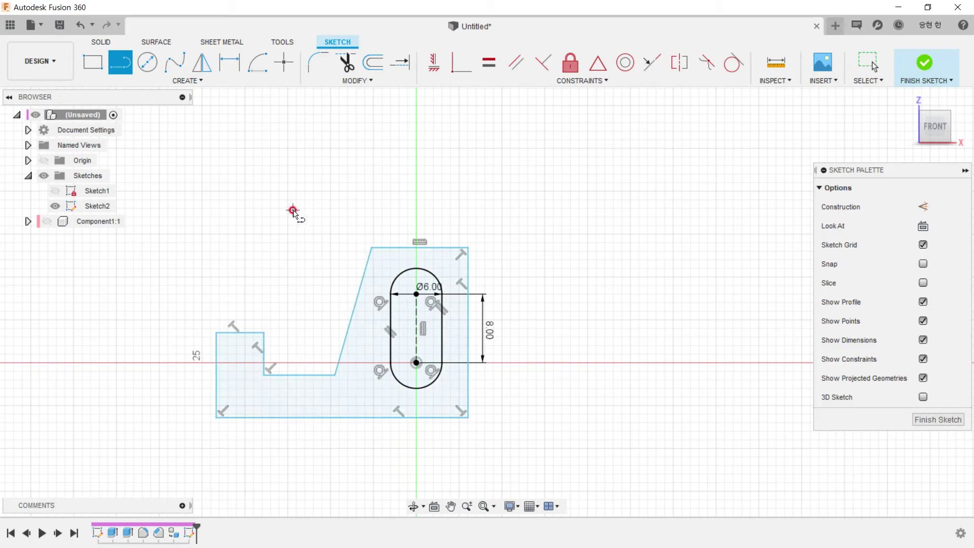
{"action": "key", "text": "alt+Tab"}
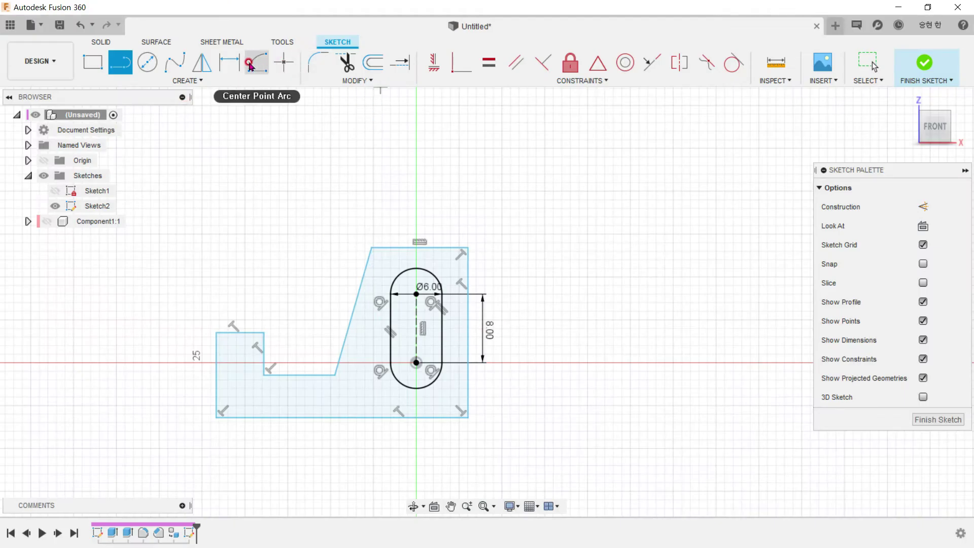
Dimension the outline's top edge to 14 mm, checking the PDF drawing
{"action": "key", "text": "d"}
{"action": "left_click", "coordinate": [424, 247]}
{"action": "left_click", "coordinate": [430, 201]}
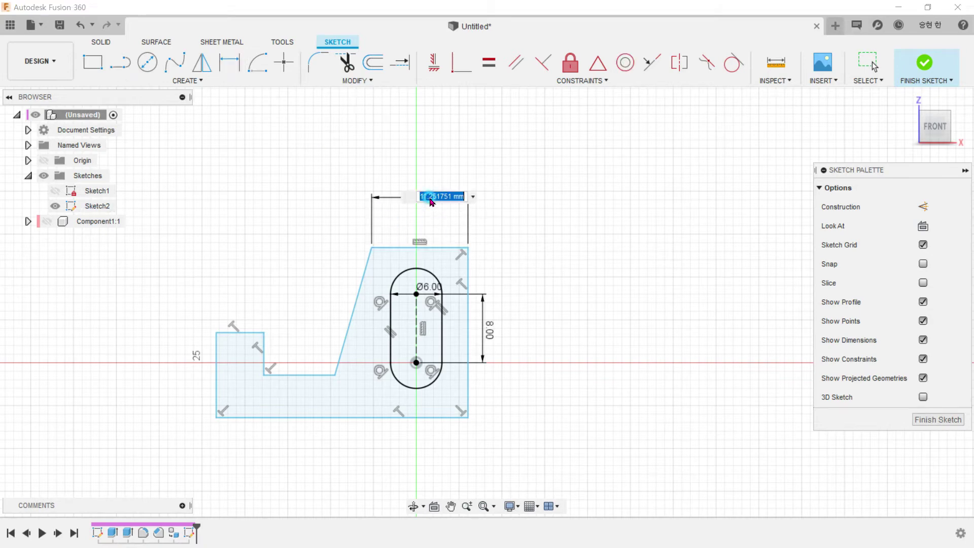
{"action": "type", "text": "14"}
{"action": "key", "text": "Return"}
{"action": "key", "text": "alt+Tab"}
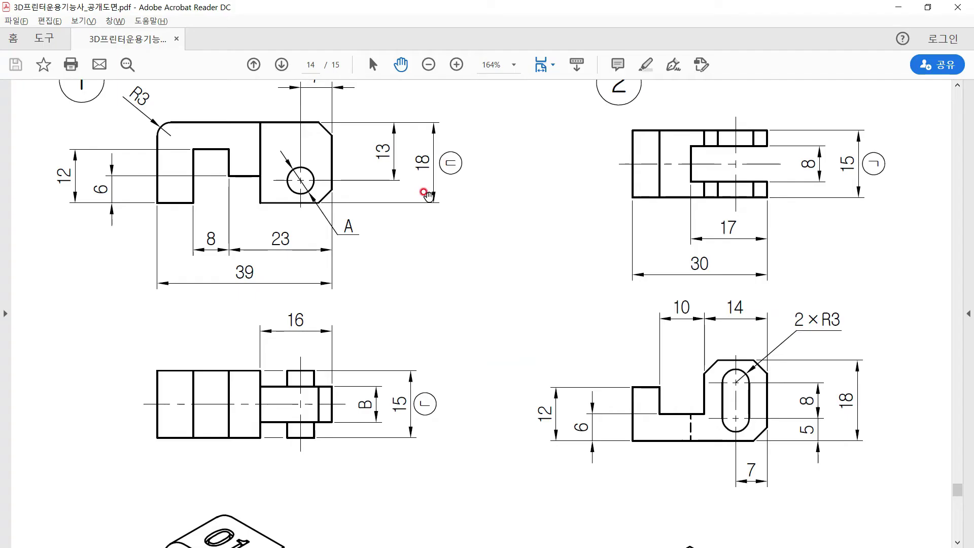
{"action": "key", "text": "alt+Tab"}
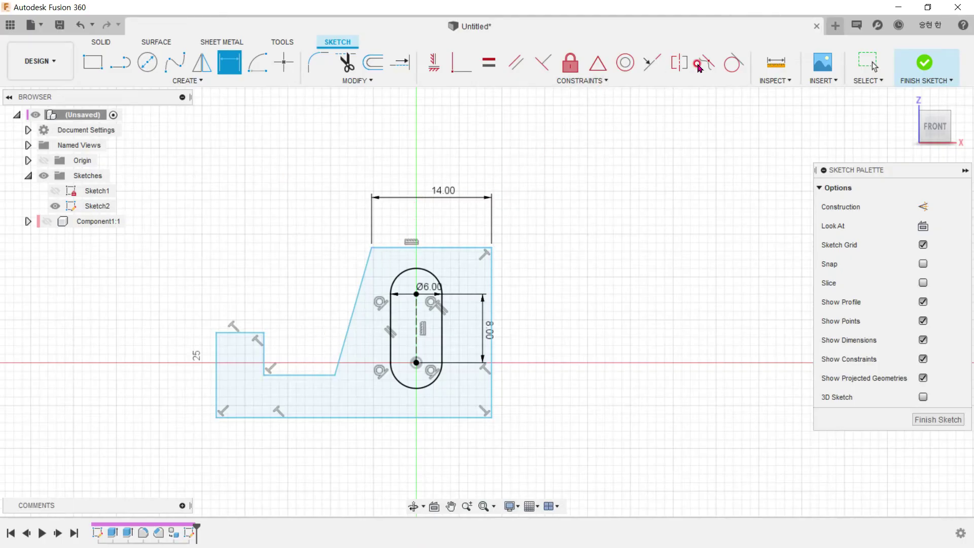
Make the slanted edge vertical and dimension the notch width to 10 mm
{"action": "left_click", "coordinate": [434, 62]}
{"action": "left_click", "coordinate": [354, 316]}
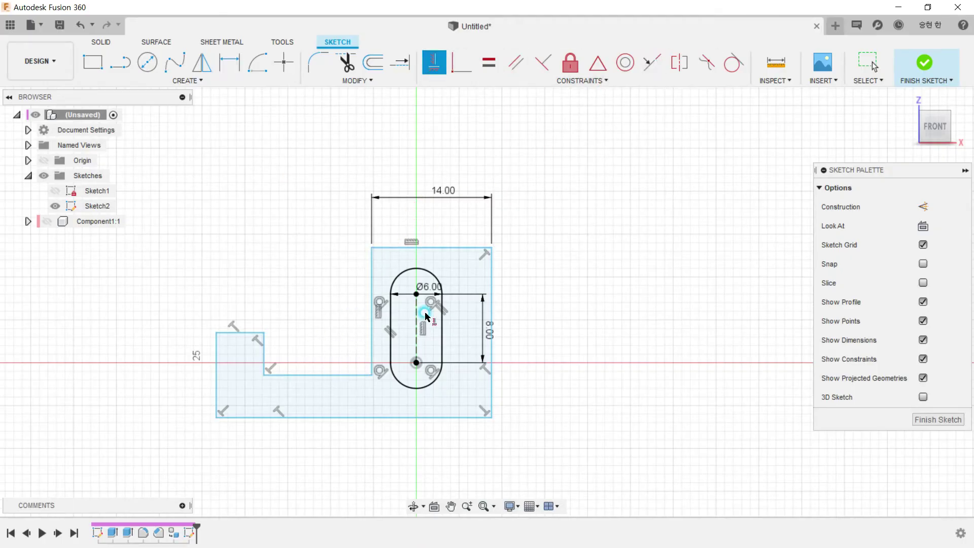
{"action": "key", "text": "d"}
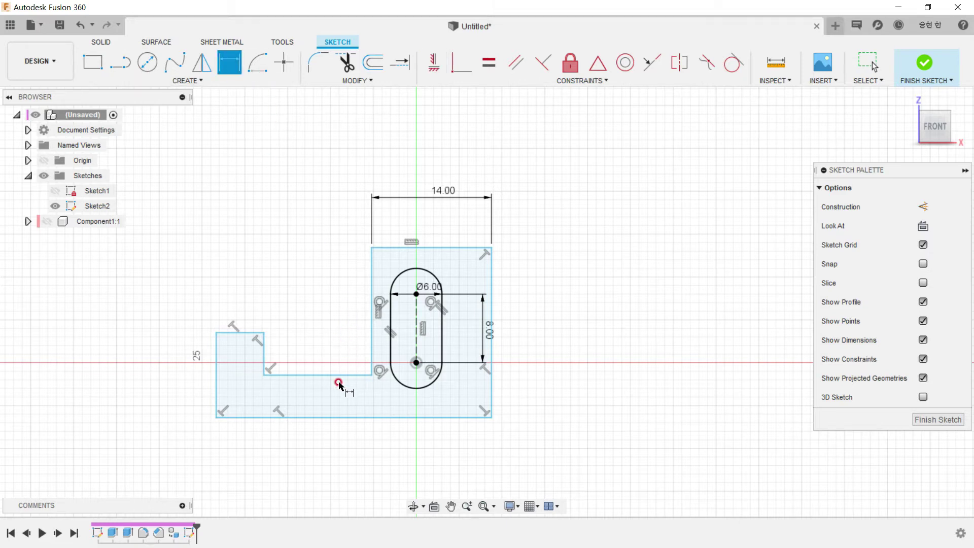
{"action": "left_click", "coordinate": [337, 374]}
{"action": "left_click", "coordinate": [335, 210]}
{"action": "type", "text": "10"}
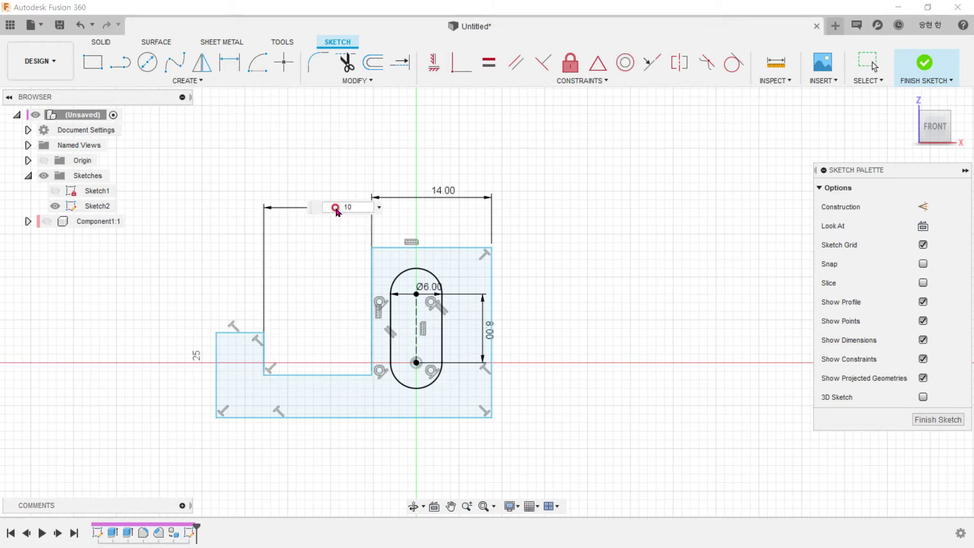
{"action": "key", "text": "Return"}
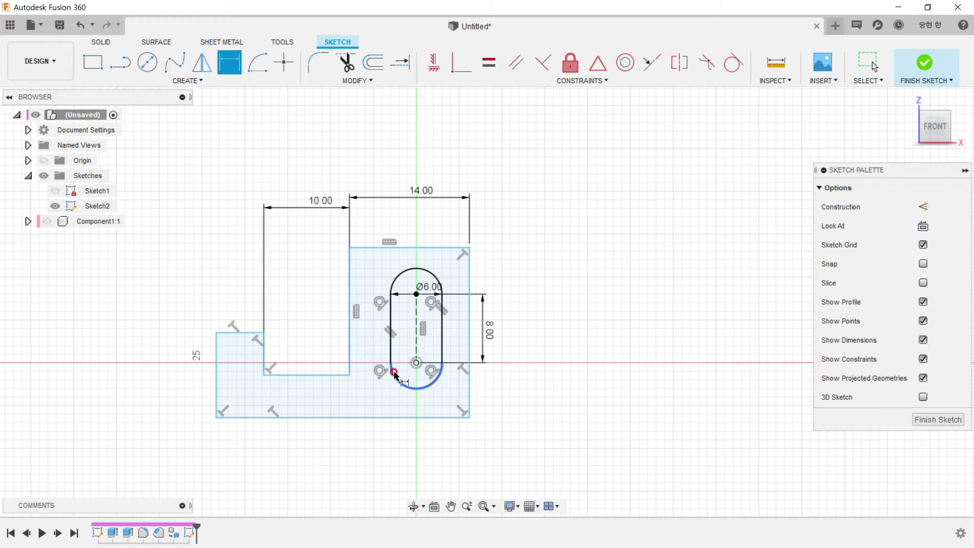
Dimension the slot centre 7 mm from the right edge and add a bottom-edge length dimension
{"action": "left_click", "coordinate": [469, 391]}
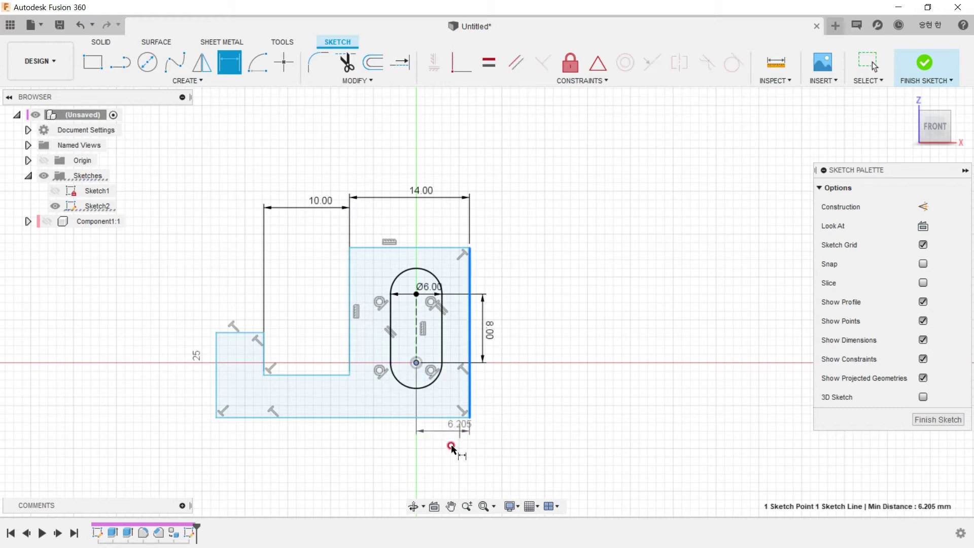
{"action": "left_click", "coordinate": [455, 460]}
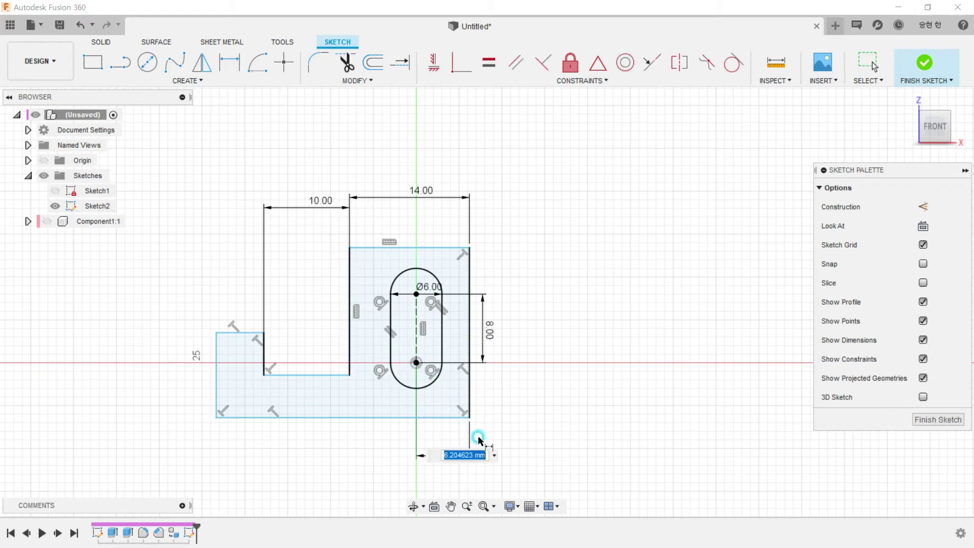
{"action": "type", "text": "7"}
{"action": "key", "text": "Return"}
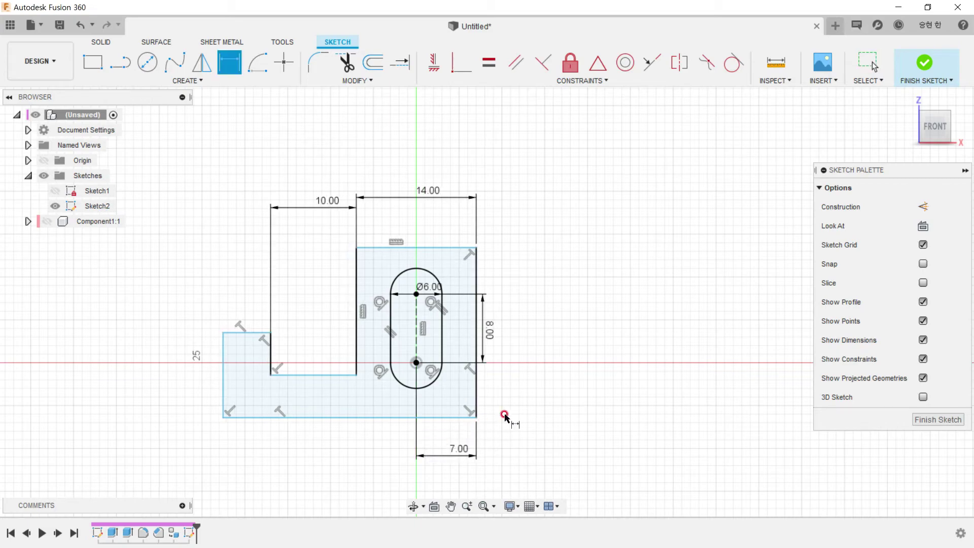
{"action": "key", "text": "alt+Tab"}
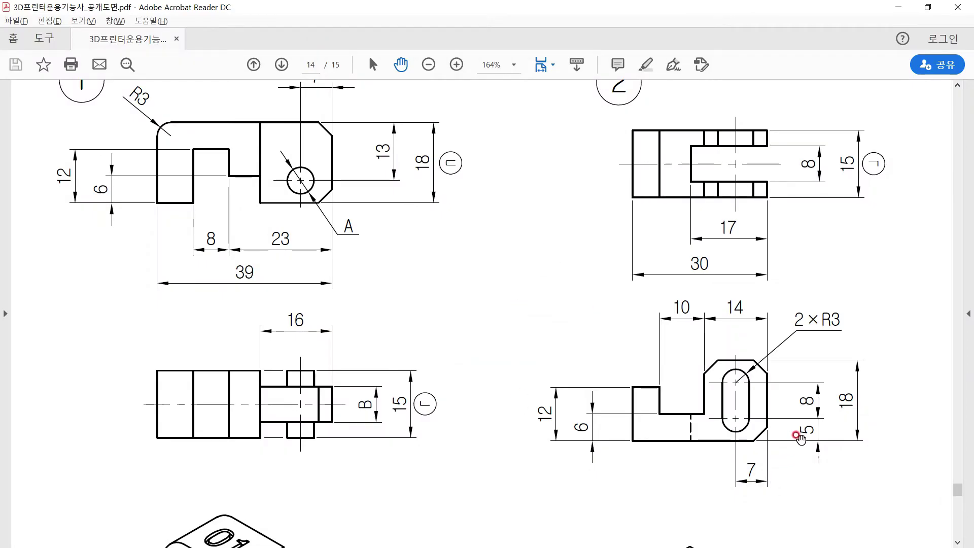
{"action": "key", "text": "alt+Tab"}
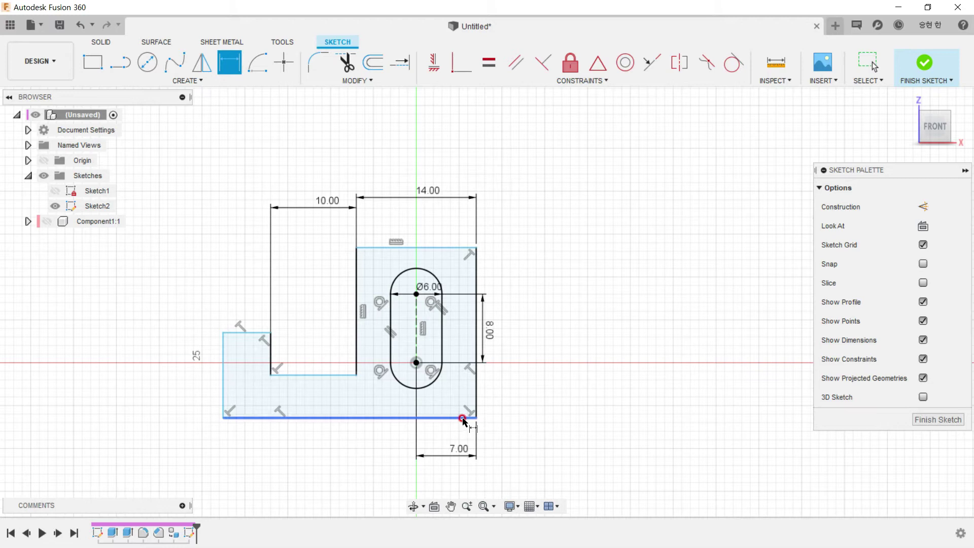
{"action": "left_click", "coordinate": [463, 417]}
{"action": "left_click", "coordinate": [431, 369]}
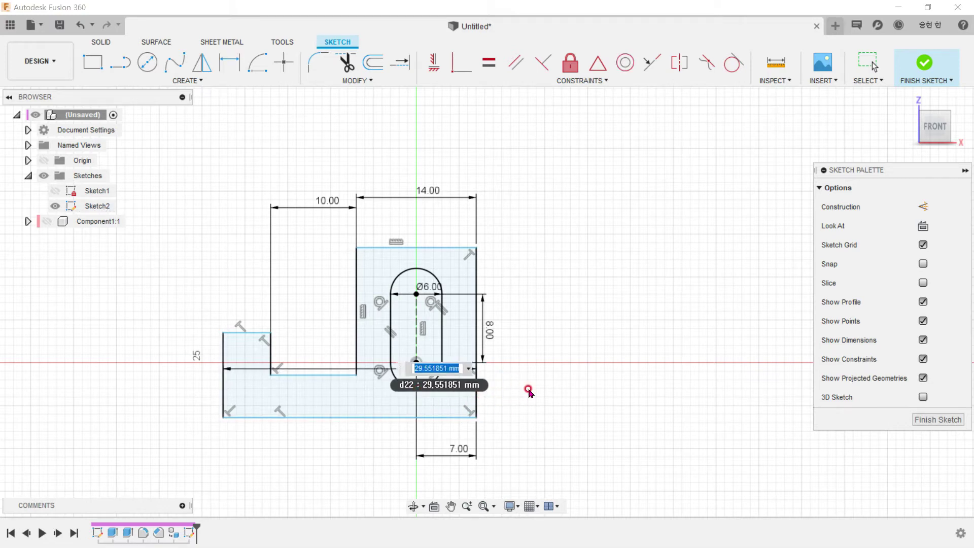
{"action": "key", "text": "Return"}
{"action": "key", "text": "Escape"}
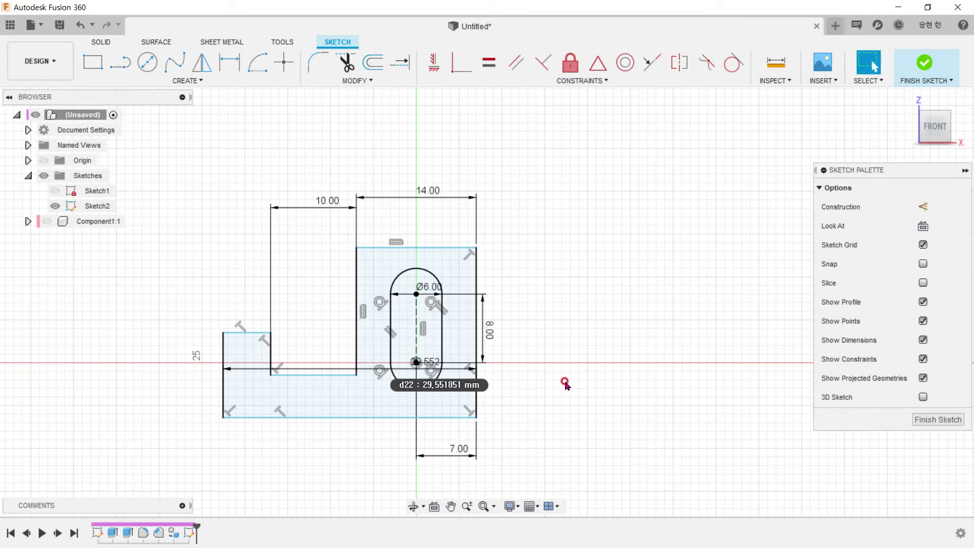
{"action": "scroll", "coordinate": [423, 391], "scroll_direction": "up", "scroll_amount": 2}
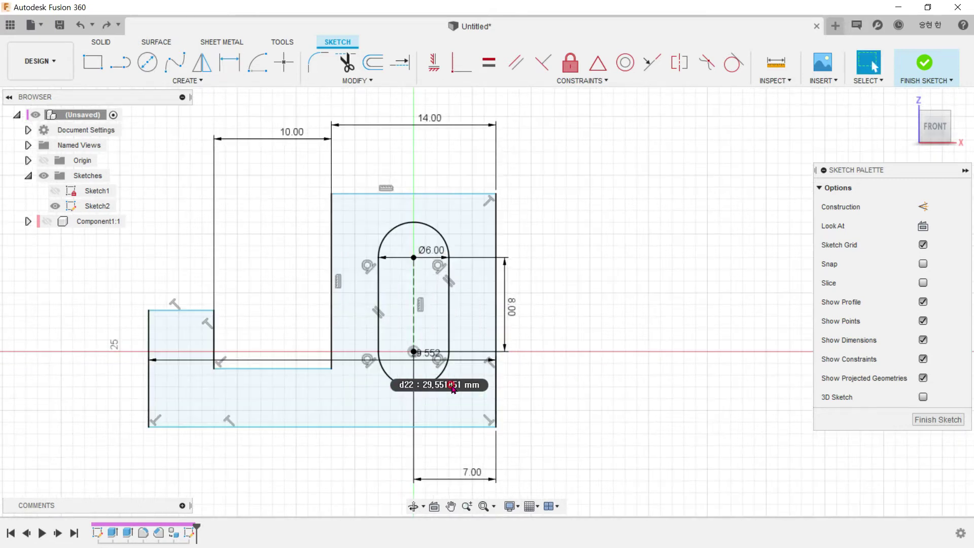
{"action": "key", "text": "d"}
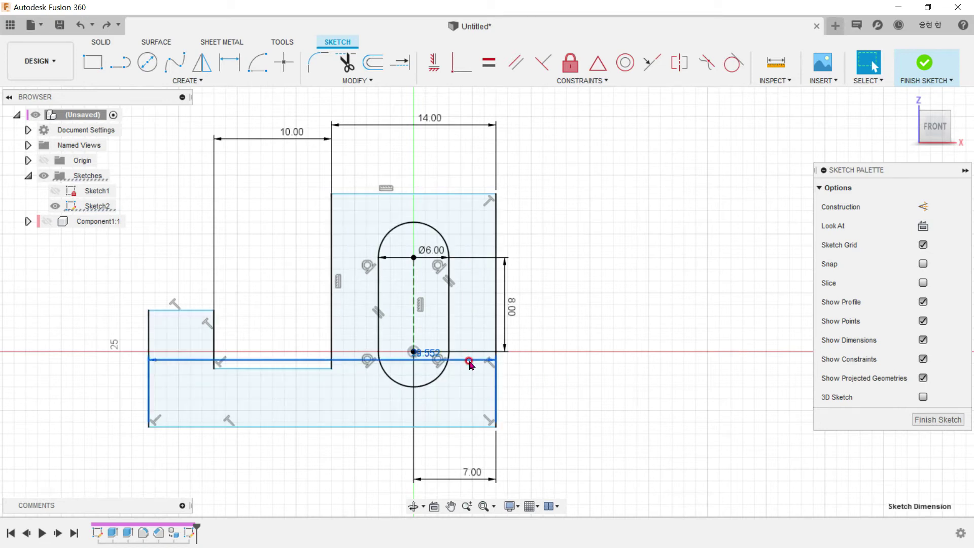
{"action": "key", "text": "Escape"}
Dimension the slot centre 5 mm above the bottom edge and the right edge 18 mm high
{"action": "left_click", "coordinate": [230, 63]}
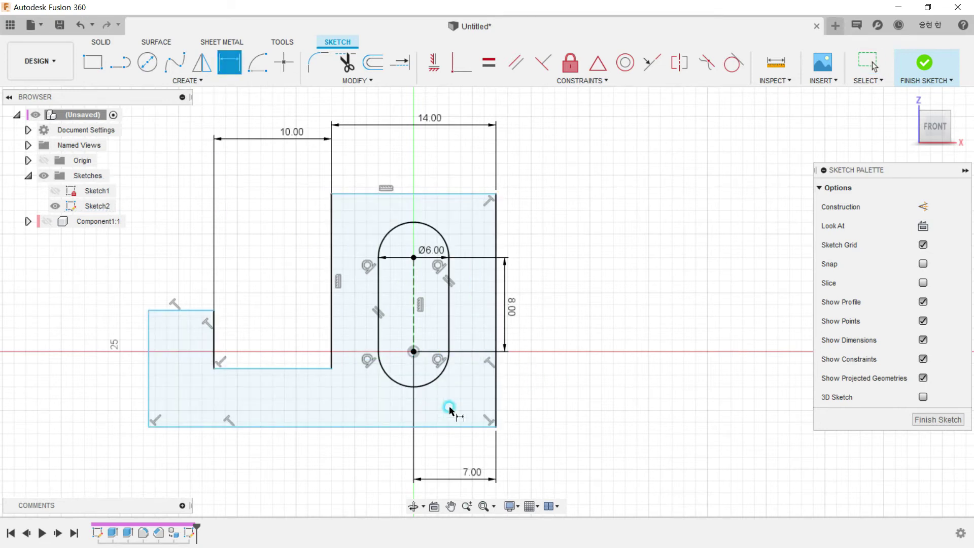
{"action": "left_click", "coordinate": [450, 426]}
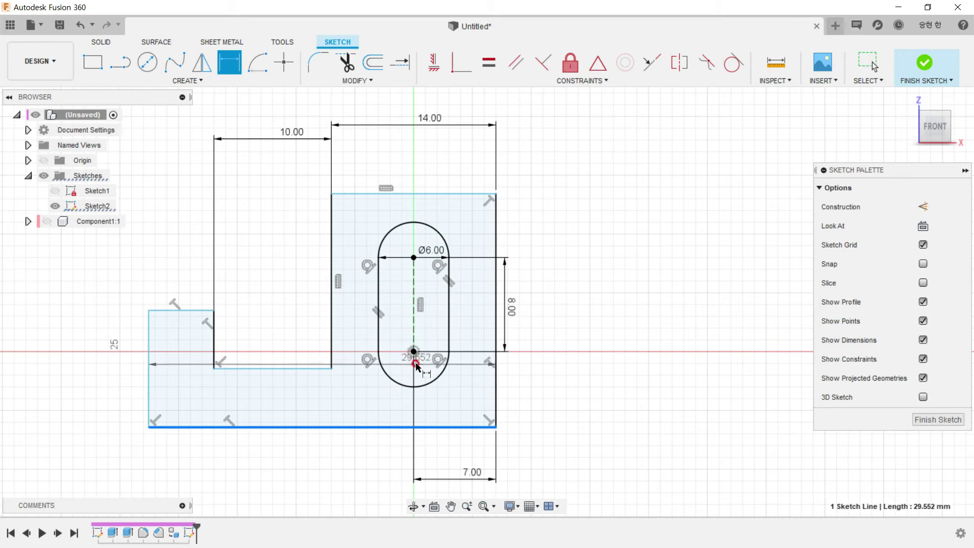
{"action": "left_click", "coordinate": [414, 364]}
{"action": "left_click", "coordinate": [596, 402]}
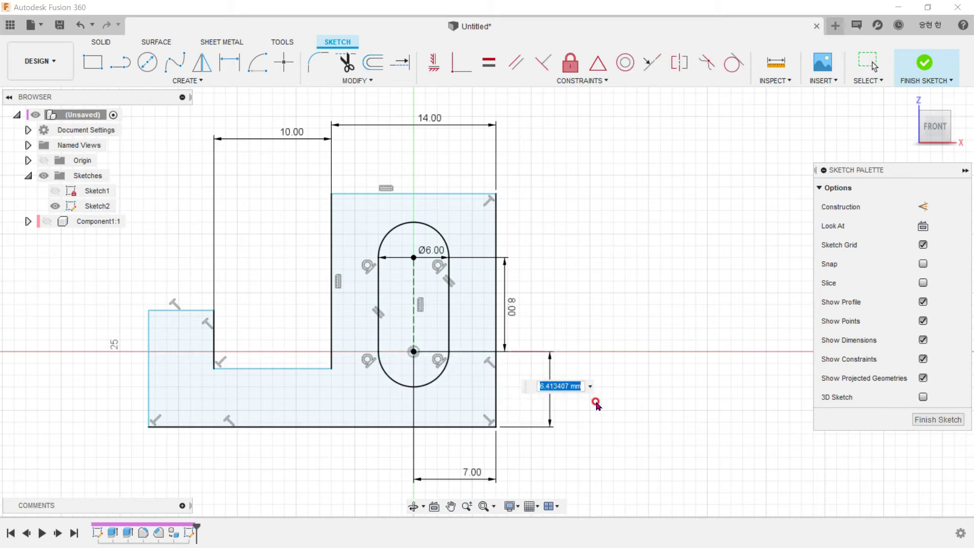
{"action": "type", "text": "5"}
{"action": "key", "text": "Return"}
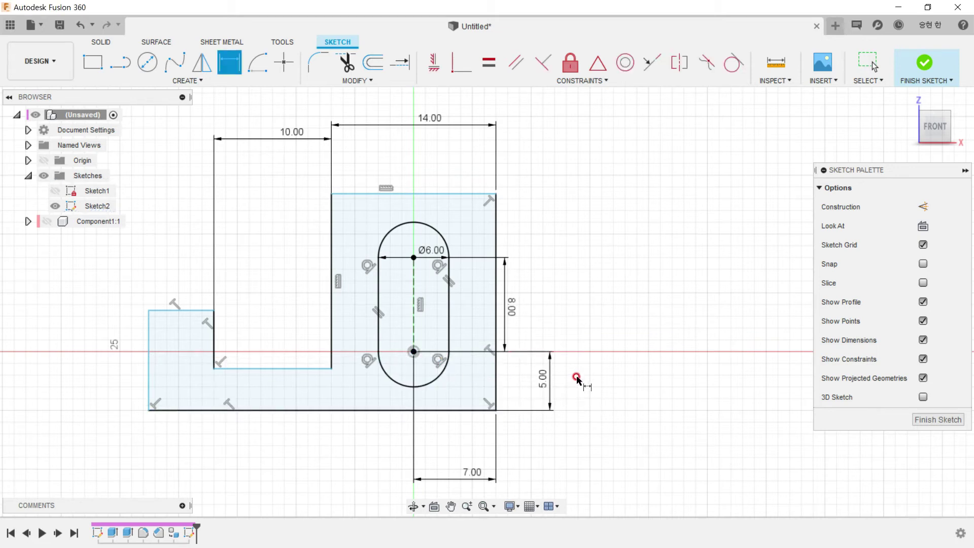
{"action": "key", "text": "alt+Tab"}
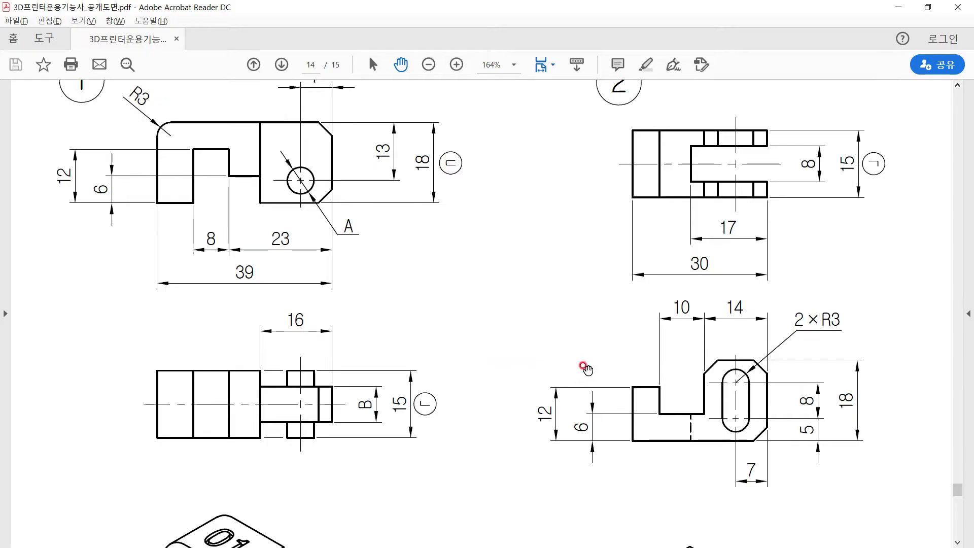
{"action": "key", "text": "alt+Tab"}
{"action": "left_click", "coordinate": [496, 245]}
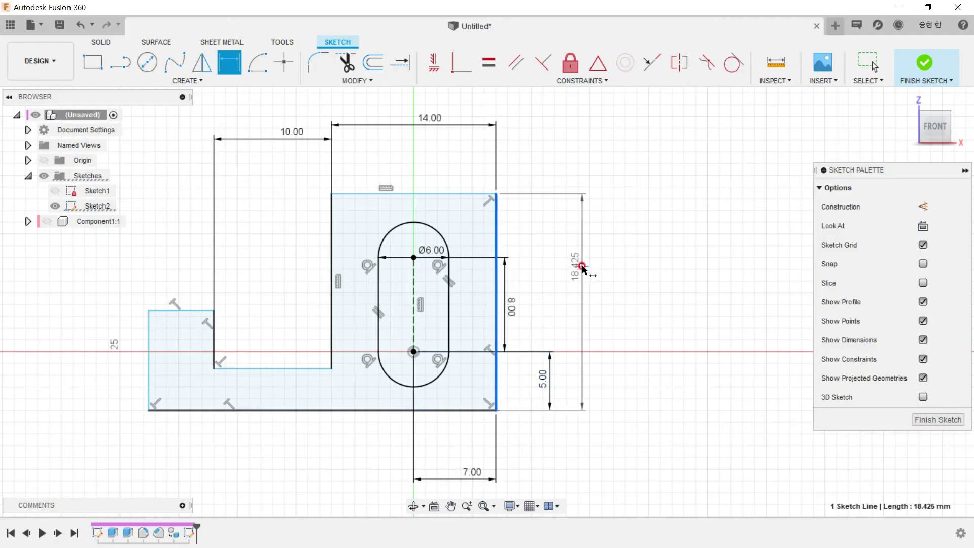
{"action": "left_click", "coordinate": [582, 267]}
{"action": "type", "text": "18"}
{"action": "key", "text": "Return"}
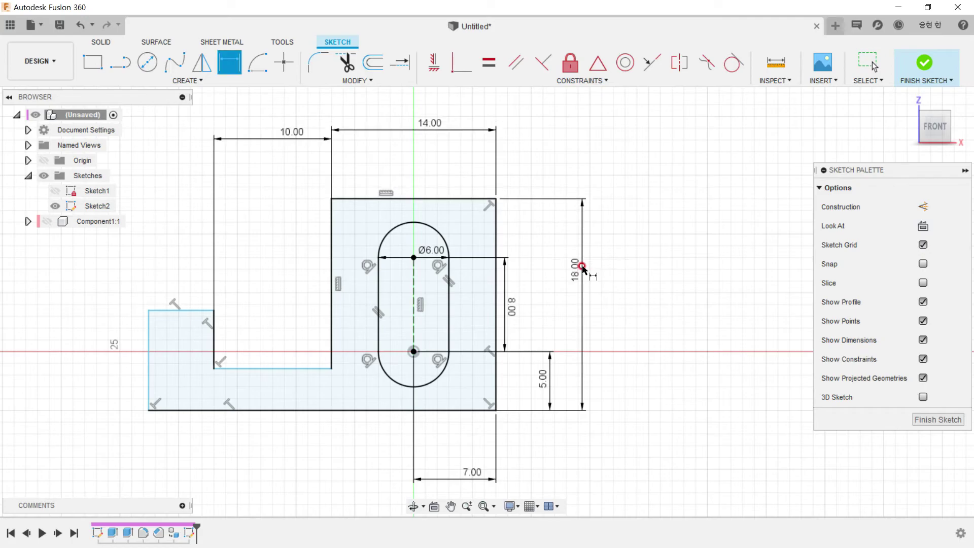
{"action": "key", "text": "alt+Tab"}
{"action": "key", "text": "alt+Tab"}
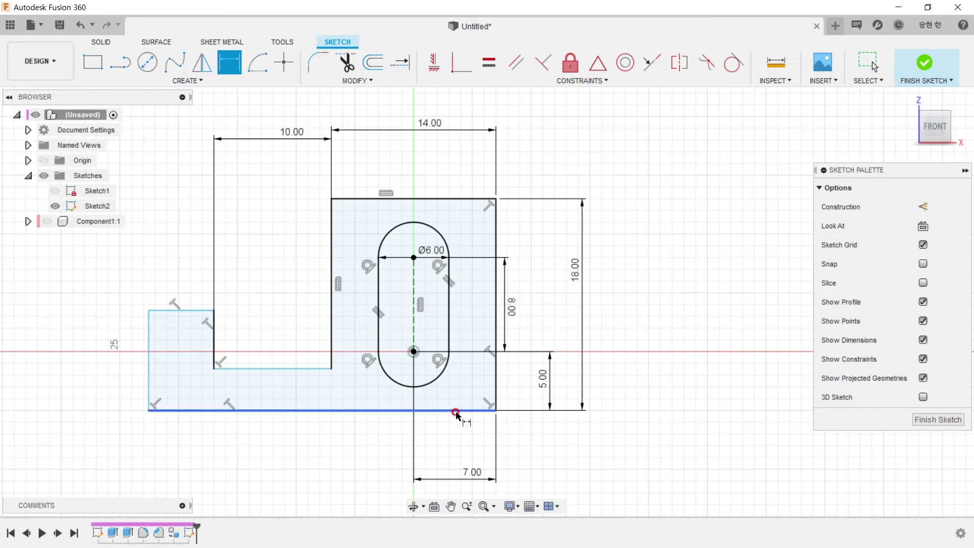
Dimension the notch depth to 6 mm and the left edge height to 12 mm
{"action": "left_click", "coordinate": [288, 409]}
{"action": "left_click", "coordinate": [287, 369]}
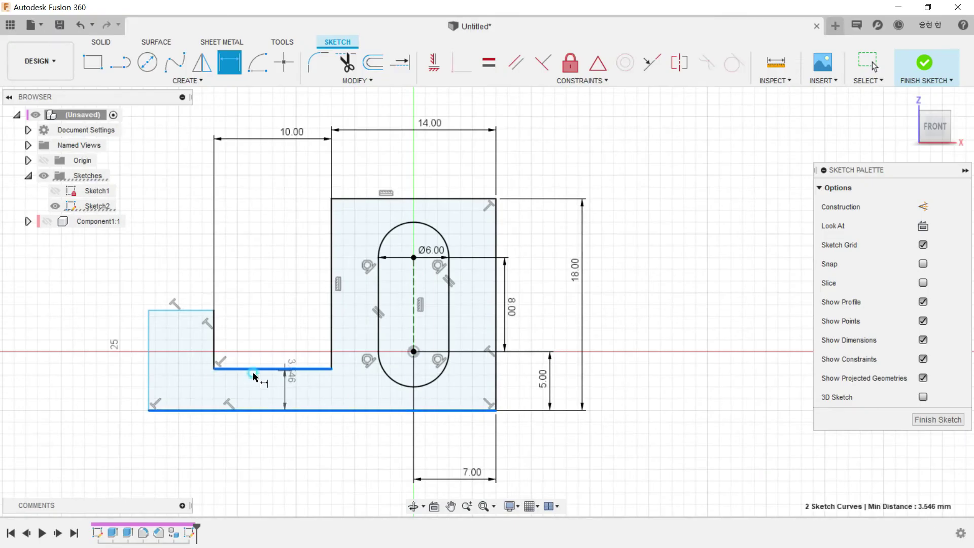
{"action": "left_click", "coordinate": [120, 384]}
{"action": "type", "text": "6"}
{"action": "key", "text": "Return"}
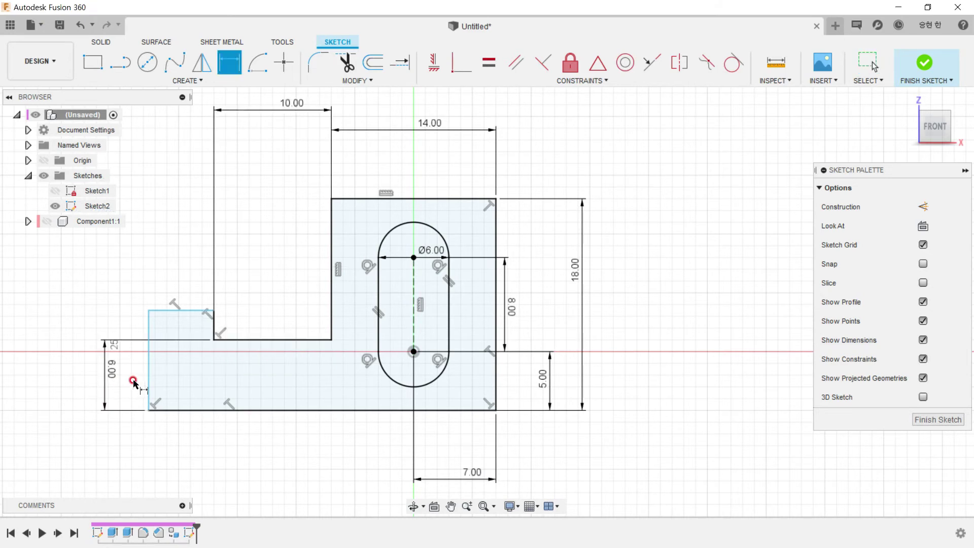
{"action": "left_click", "coordinate": [149, 375]}
{"action": "left_click", "coordinate": [65, 374]}
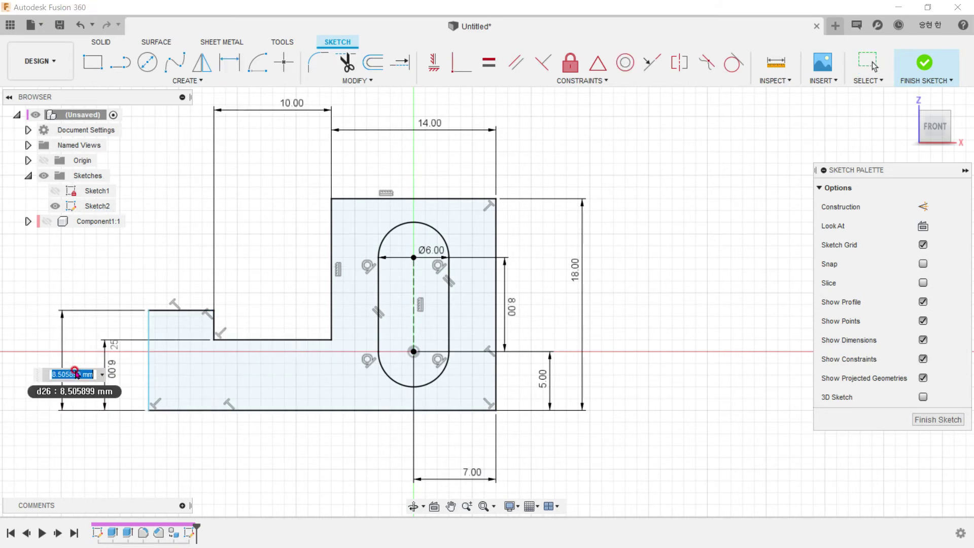
{"action": "type", "text": "12"}
{"action": "key", "text": "Return"}
{"action": "key", "text": "alt+Tab"}
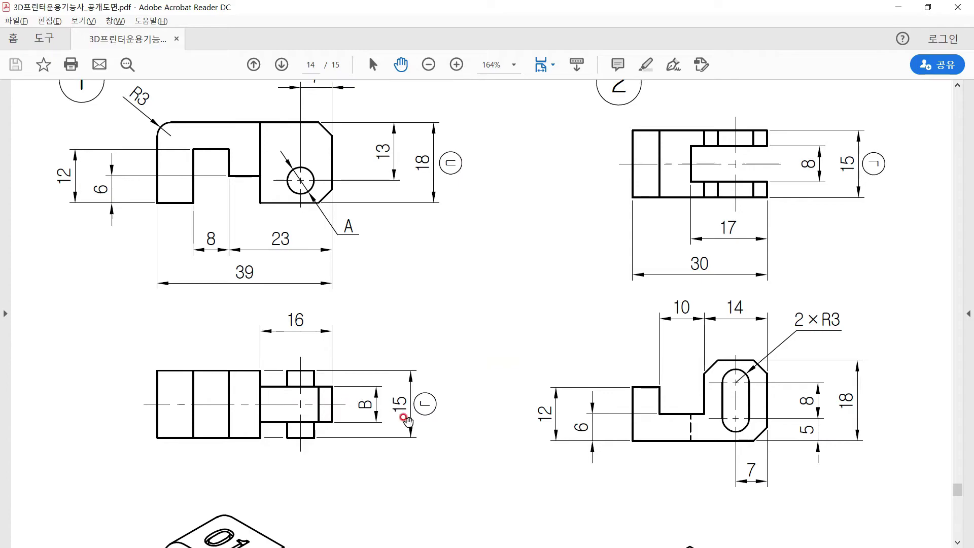
{"action": "key", "text": "alt+Tab"}
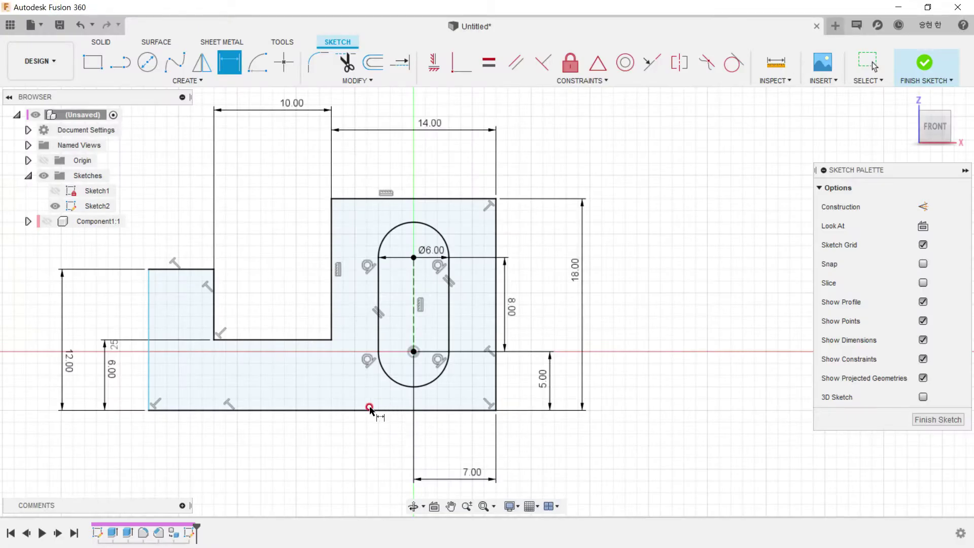
Set the bottom edge's overall width to 30 mm, then view the drawing PDF
{"action": "left_click", "coordinate": [365, 409]}
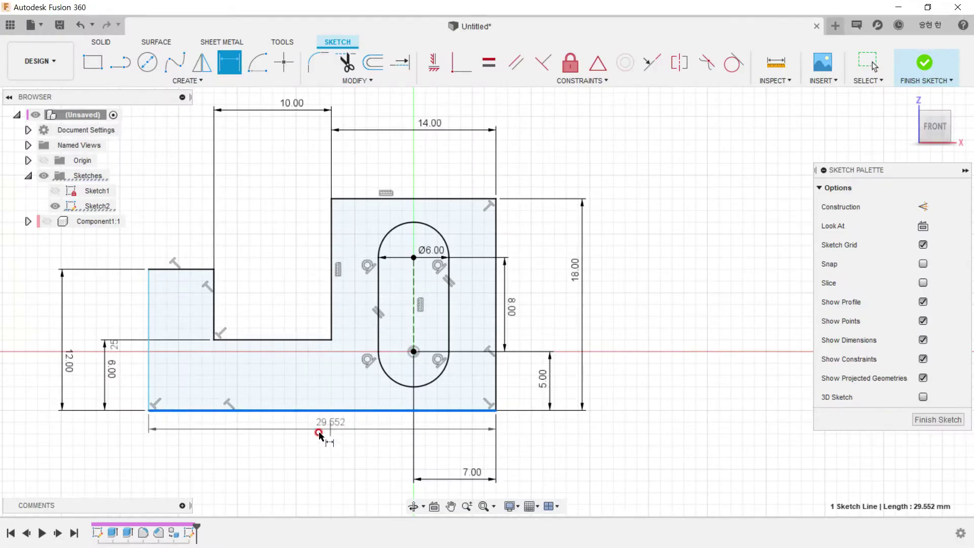
{"action": "middle_click_drag", "start_coordinate": [445, 329], "coordinate": [463, 311]}
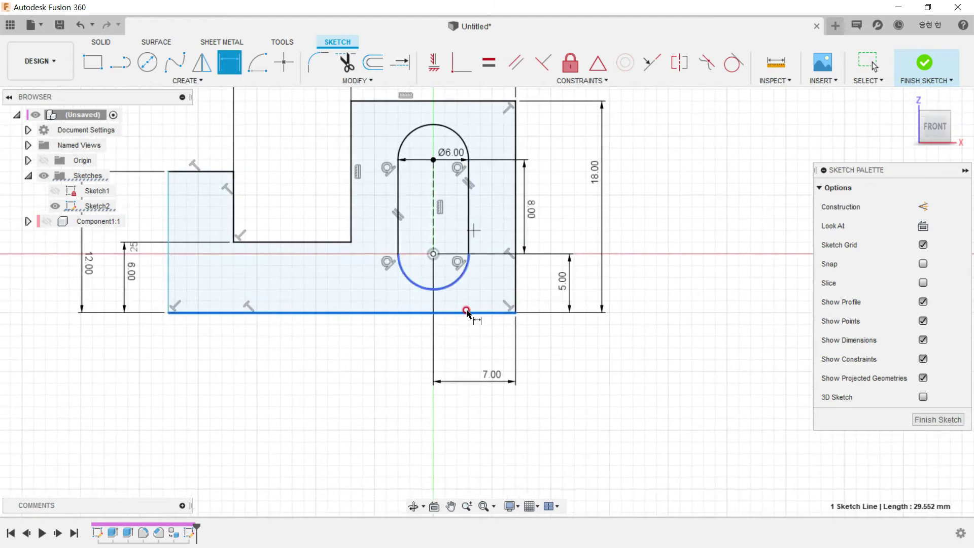
{"action": "left_click", "coordinate": [375, 410]}
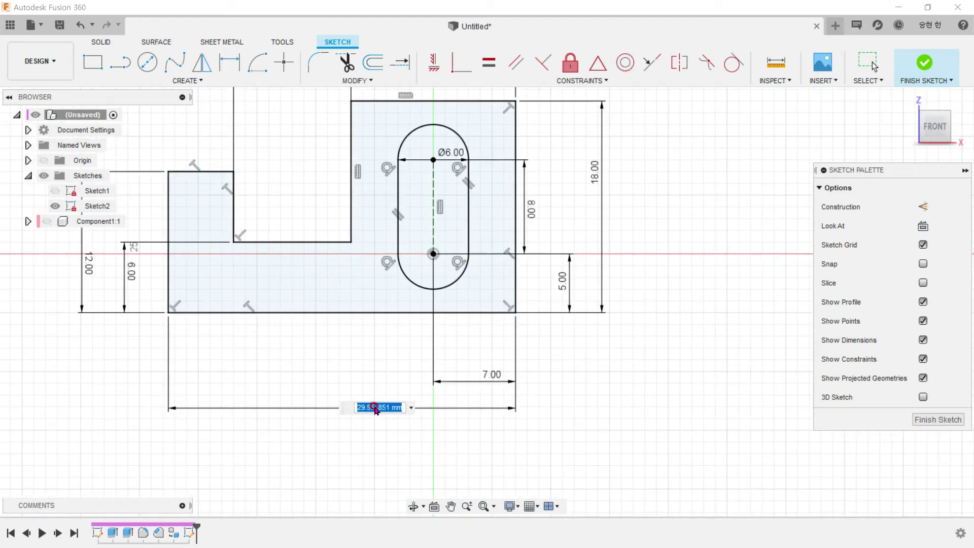
{"action": "type", "text": "30"}
{"action": "key", "text": "Return"}
{"action": "left_click_drag", "start_coordinate": [483, 381], "coordinate": [476, 358]}
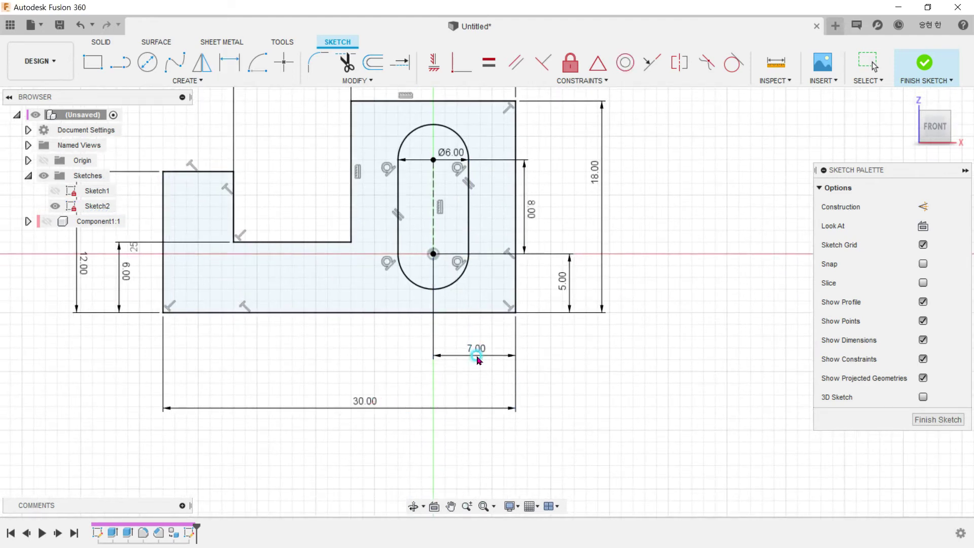
{"action": "scroll", "coordinate": [571, 389], "scroll_direction": "down", "scroll_amount": 2}
{"action": "key", "text": "alt+Tab"}
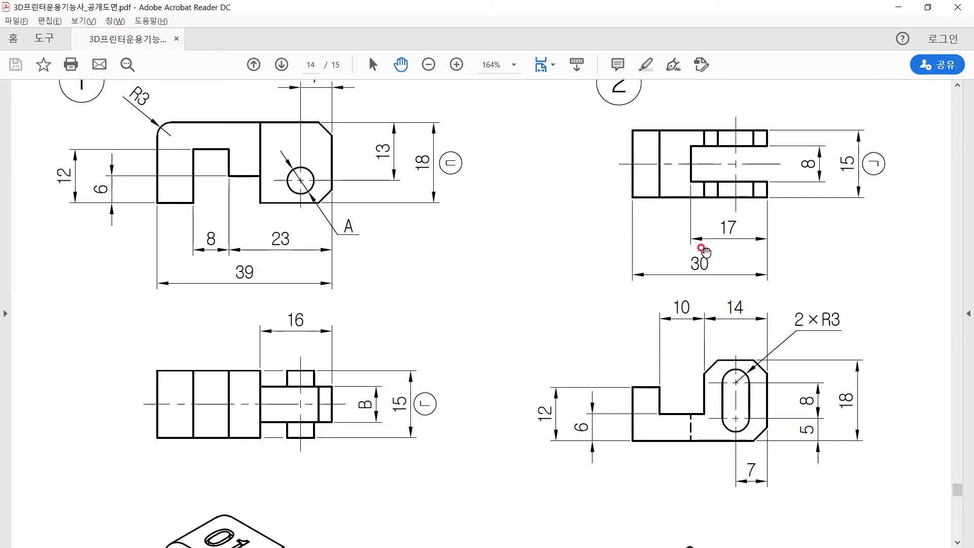
Draw a vertical line down to the profile's bottom edge
{"action": "key", "text": "alt+Tab"}
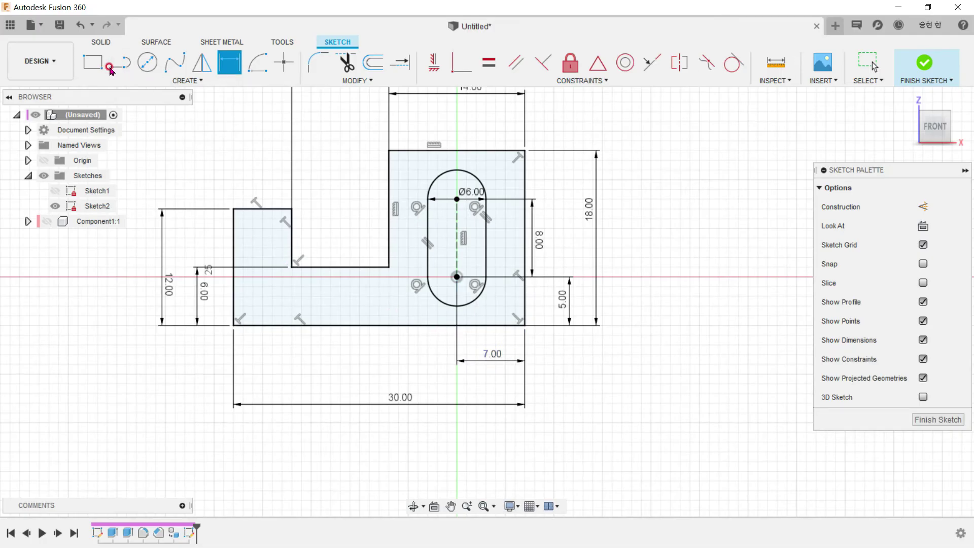
{"action": "left_click", "coordinate": [120, 61]}
{"action": "left_click", "coordinate": [359, 267]}
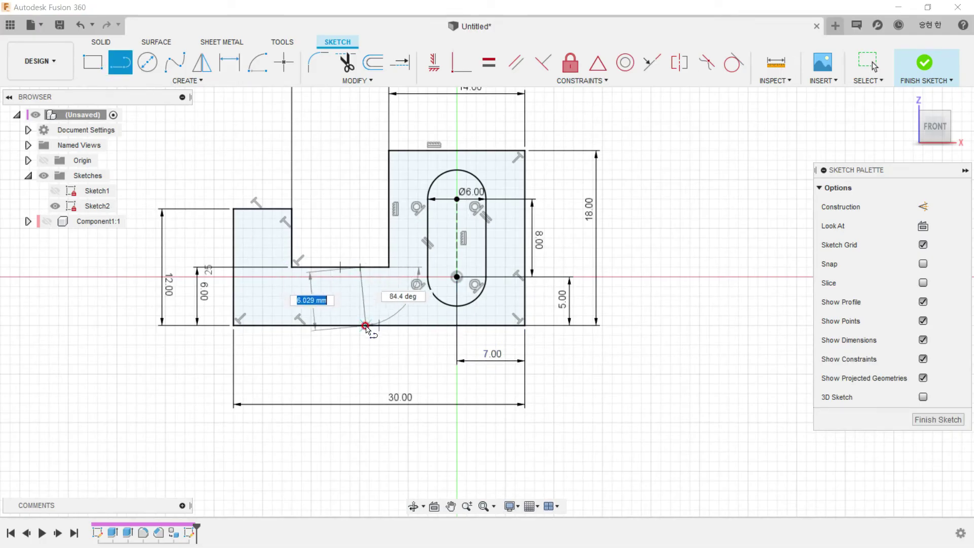
{"action": "double_click", "coordinate": [360, 326]}
Dimension the line 17 mm from the right edge and finish the sketch
{"action": "left_click", "coordinate": [219, 79]}
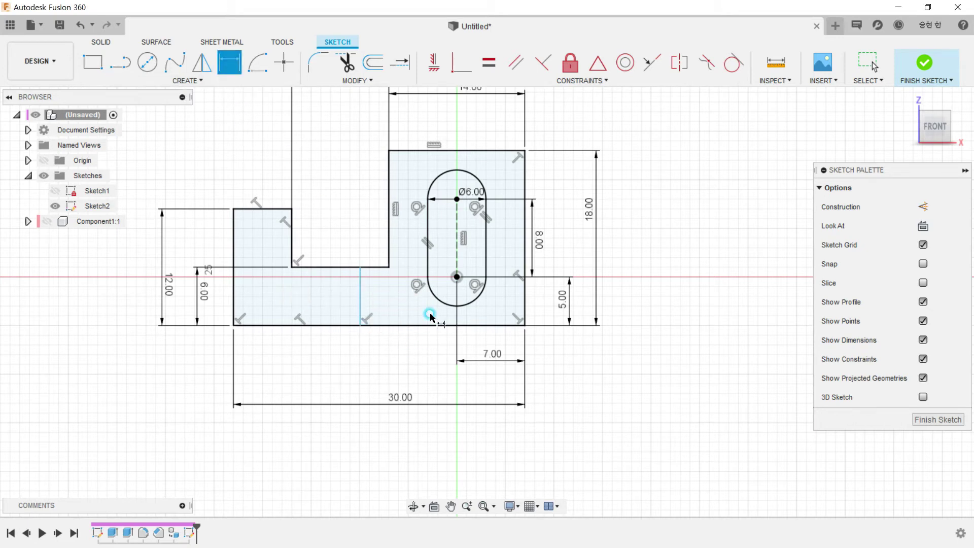
{"action": "left_click", "coordinate": [529, 303]}
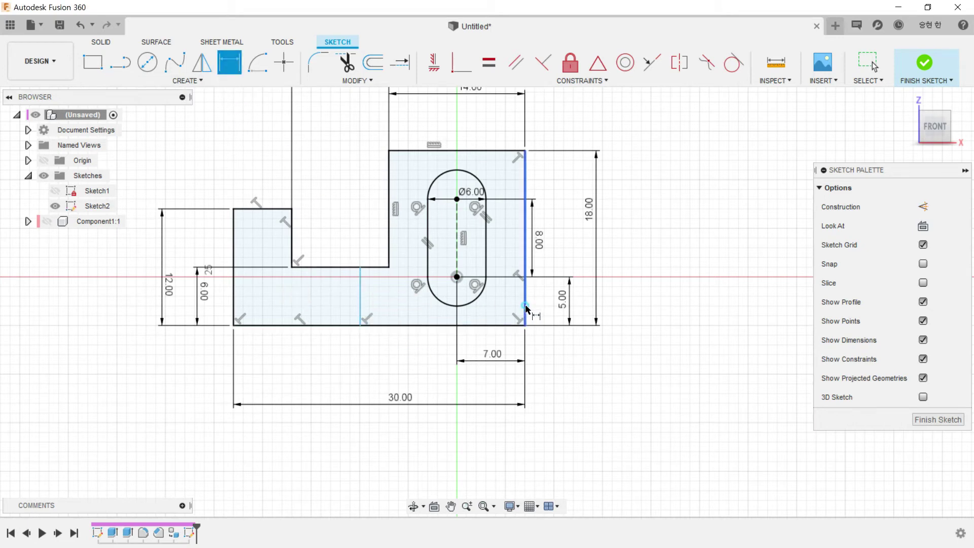
{"action": "left_click", "coordinate": [361, 309]}
{"action": "left_click", "coordinate": [413, 380]}
{"action": "type", "text": "17"}
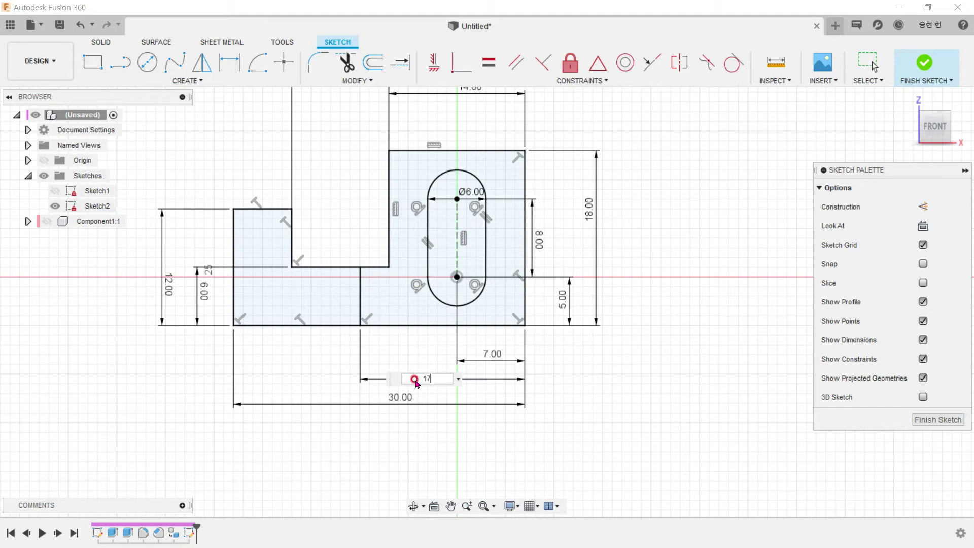
{"action": "key", "text": "Return"}
{"action": "key", "text": "alt+Tab"}
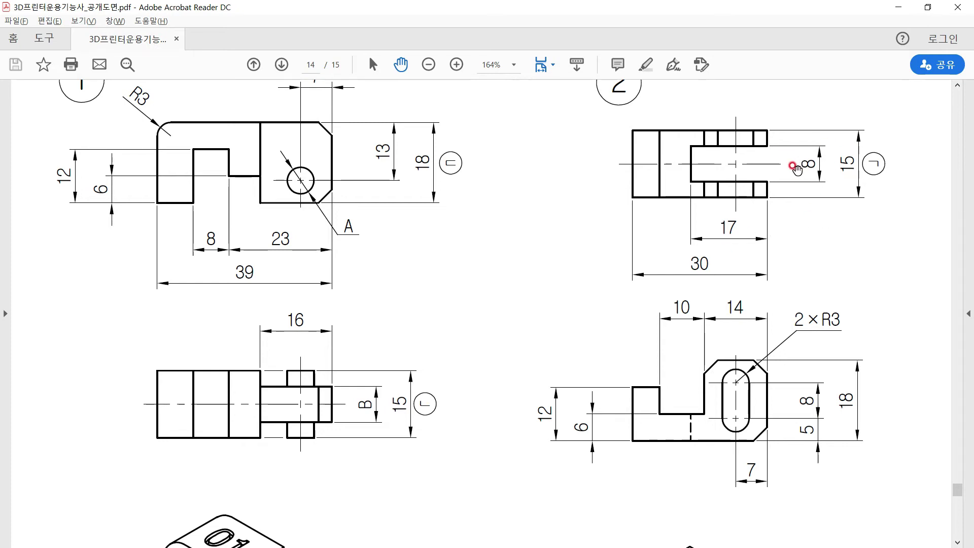
{"action": "key", "text": "alt+Tab"}
{"action": "left_click", "coordinate": [907, 99]}
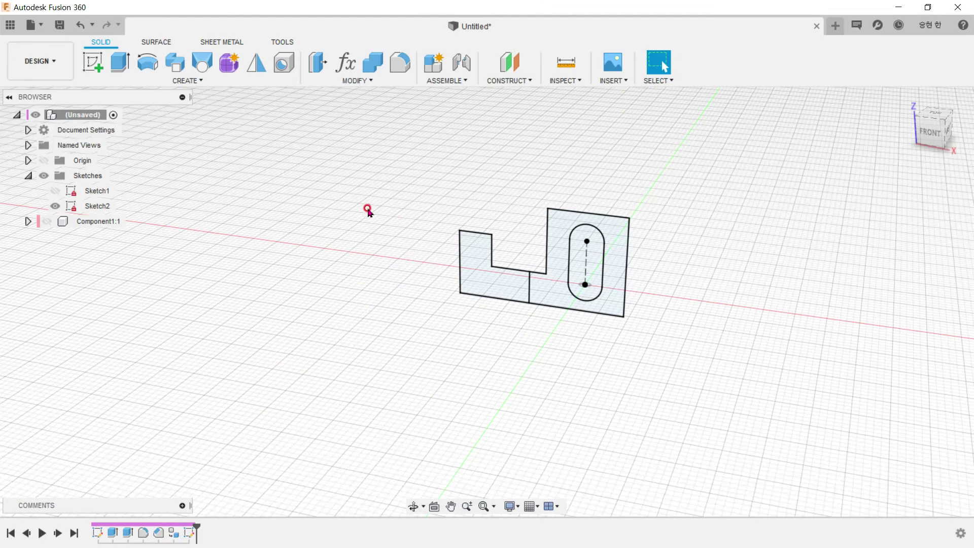
Extrude the sketch profile symmetrically into a solid body
{"action": "left_click", "coordinate": [120, 62]}
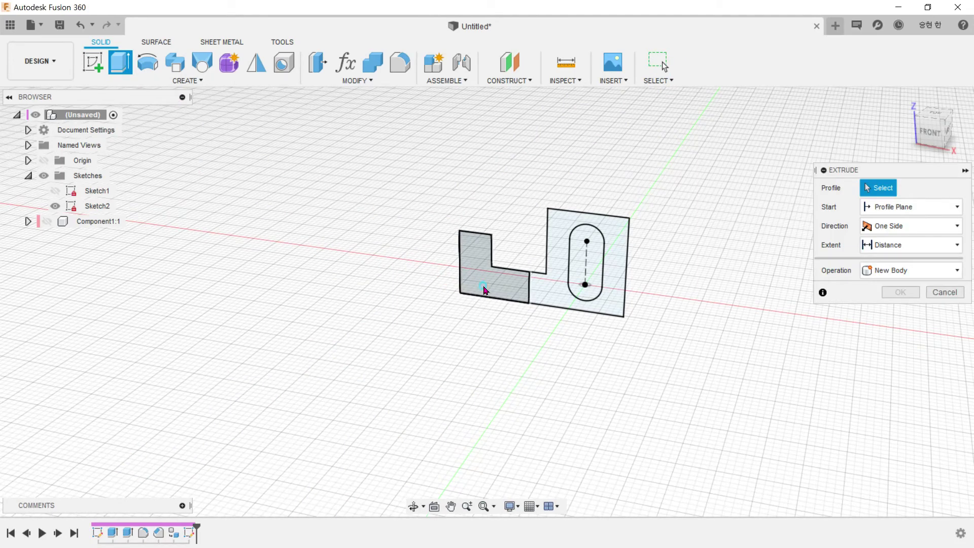
{"action": "left_click", "coordinate": [486, 284]}
{"action": "key", "text": "alt+Tab"}
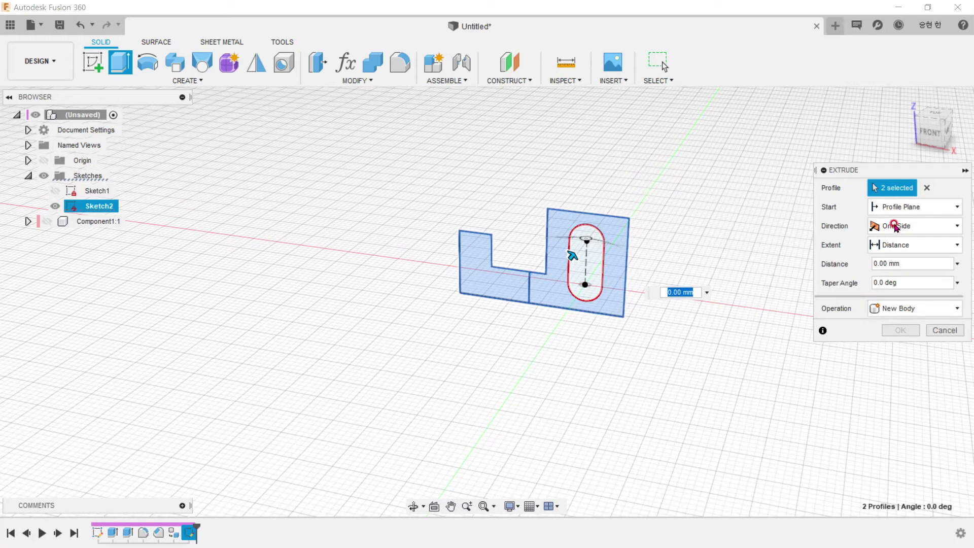
{"action": "left_click", "coordinate": [894, 226]}
{"action": "left_click", "coordinate": [896, 274]}
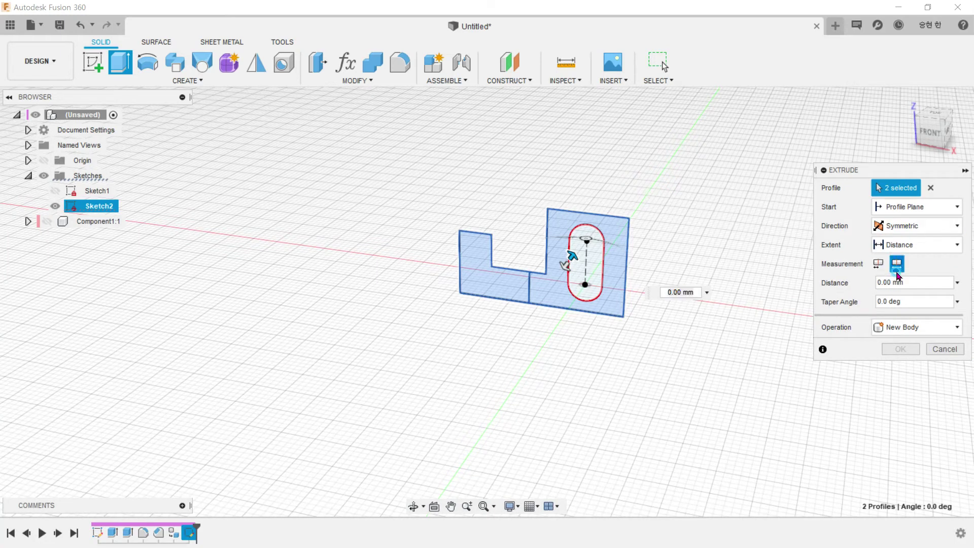
{"action": "left_click_drag", "start_coordinate": [890, 283], "coordinate": [852, 284]}
{"action": "key", "text": "Return"}
{"action": "key", "text": "alt+Tab"}
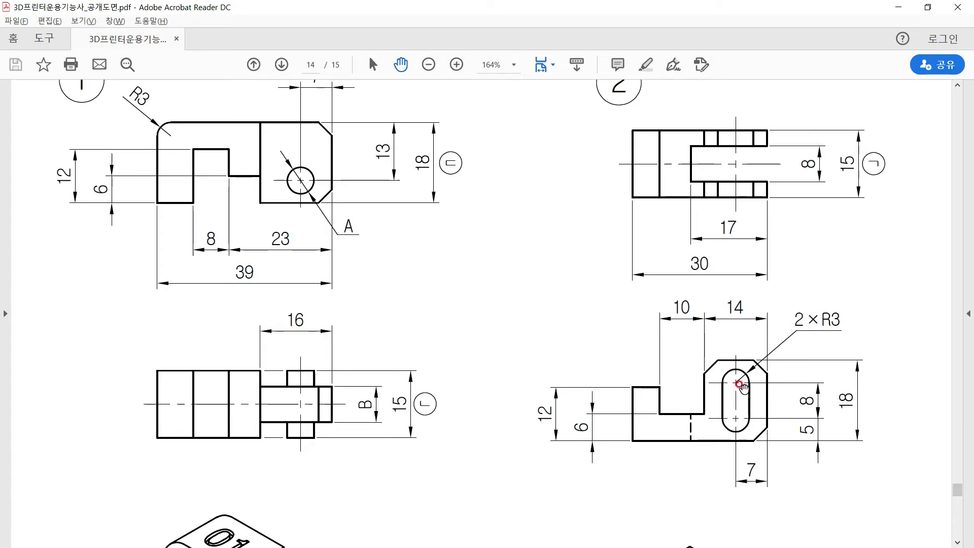
{"action": "key", "text": "alt+Tab"}
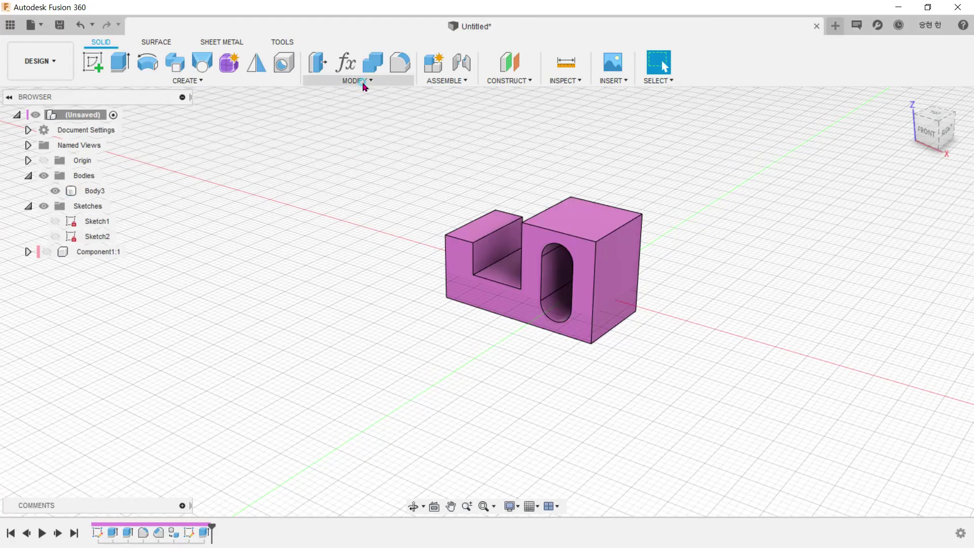
Chamfer the tall block's two top edges by 3 mm
{"action": "left_click", "coordinate": [361, 81]}
{"action": "left_click", "coordinate": [363, 125]}
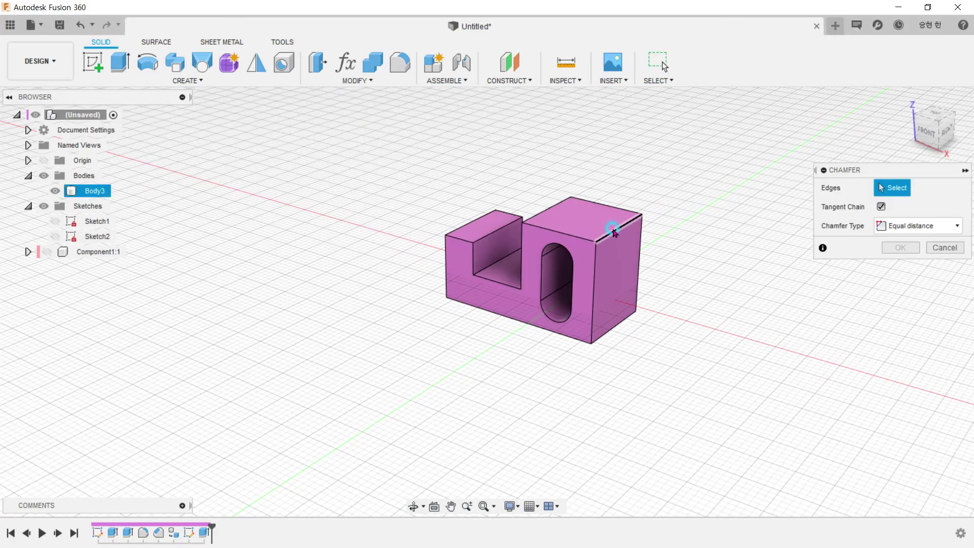
{"action": "left_click", "coordinate": [549, 205]}
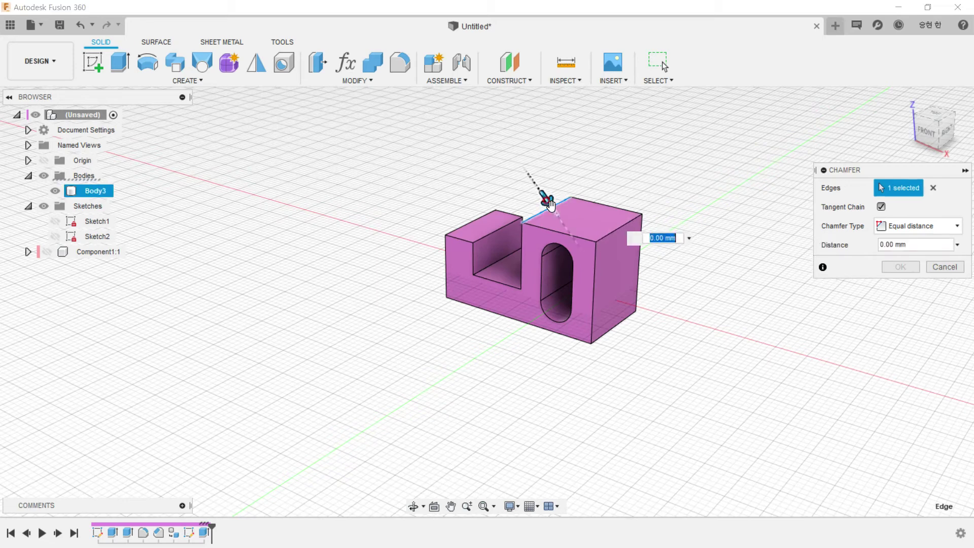
{"action": "left_click", "coordinate": [605, 236]}
{"action": "key", "text": "Return"}
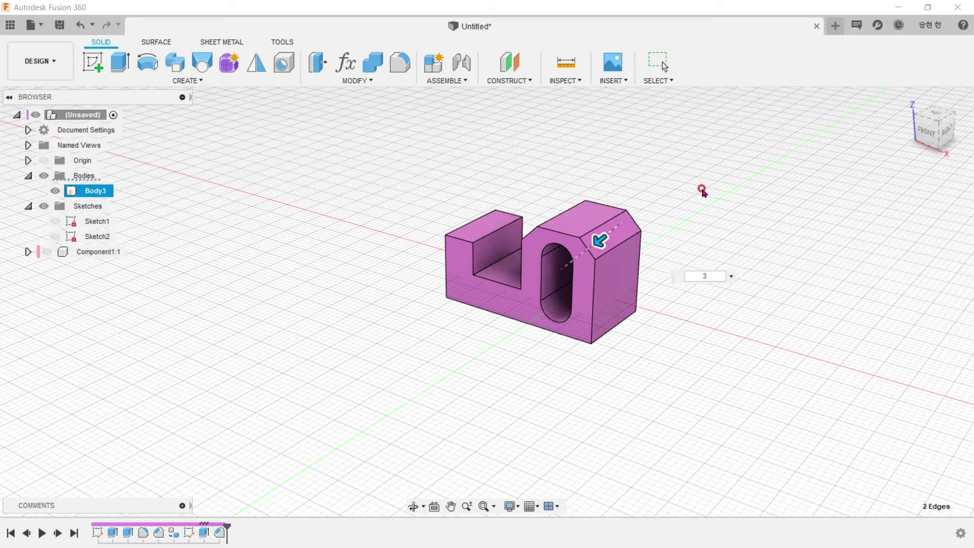
{"action": "middle_click_drag", "start_coordinate": [598, 304], "coordinate": [606, 311], "text": "shift"}
{"action": "key", "text": "alt+Tab"}
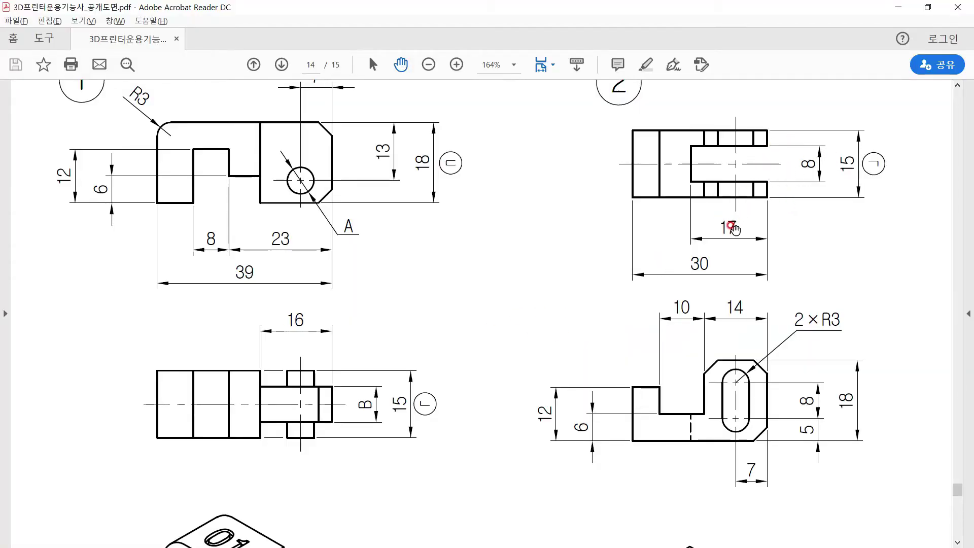
{"action": "key", "text": "alt+Tab"}
Show Sketch2 again and select the slot profile on the block
{"action": "left_click", "coordinate": [56, 236]}
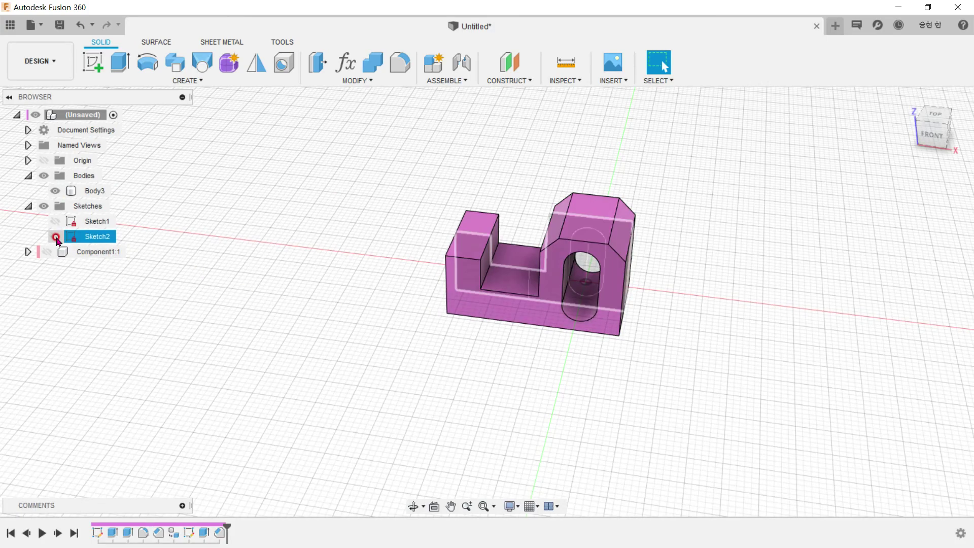
{"action": "middle_click_drag", "start_coordinate": [341, 336], "coordinate": [344, 313], "text": "shift"}
{"action": "scroll", "coordinate": [343, 313], "scroll_direction": "up", "scroll_amount": 2}
{"action": "scroll", "coordinate": [483, 311], "scroll_direction": "up", "scroll_amount": 2}
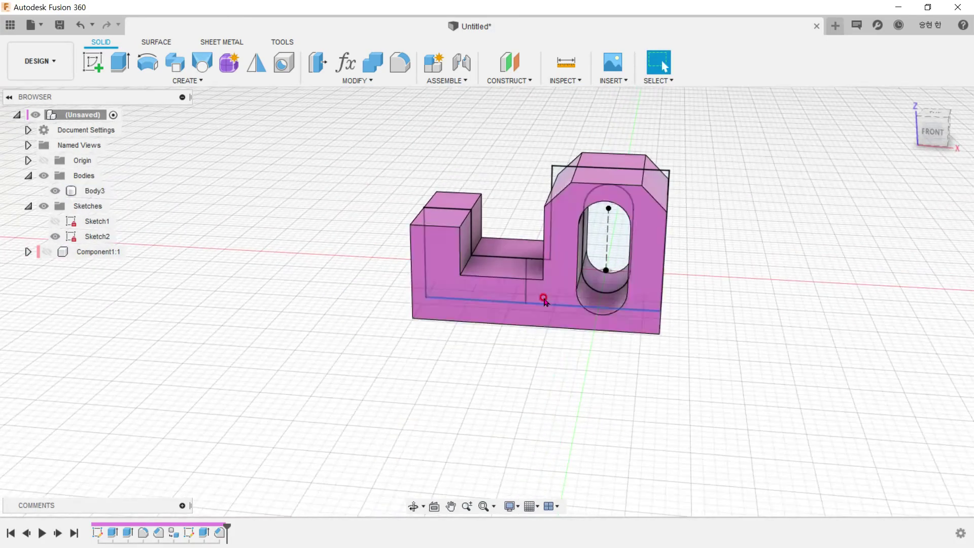
{"action": "left_click", "coordinate": [642, 282]}
{"action": "middle_click_drag", "start_coordinate": [641, 281], "coordinate": [649, 283], "text": "shift"}
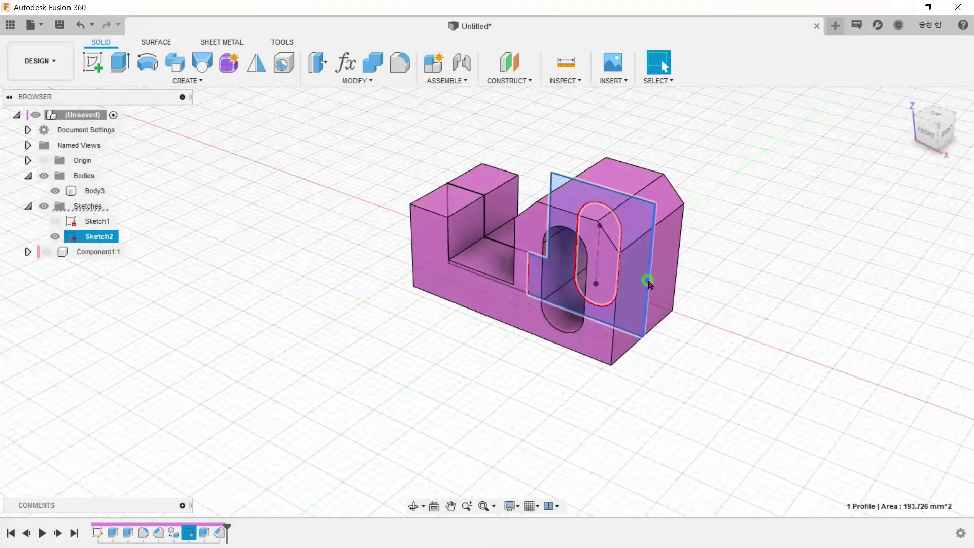
Cut the slot with a symmetric, whole-length 8 mm extrusion
{"action": "left_click", "coordinate": [120, 62]}
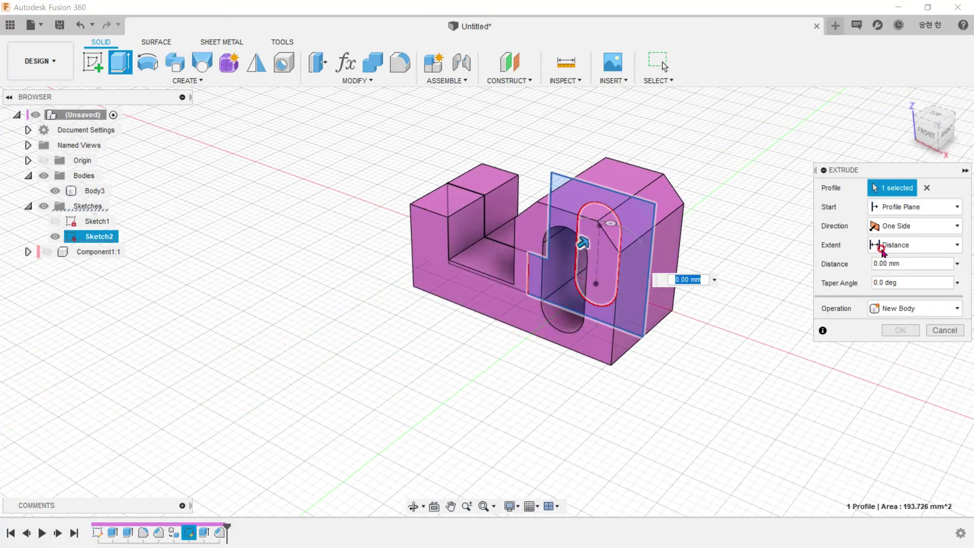
{"action": "left_click", "coordinate": [896, 233]}
{"action": "left_click", "coordinate": [895, 272]}
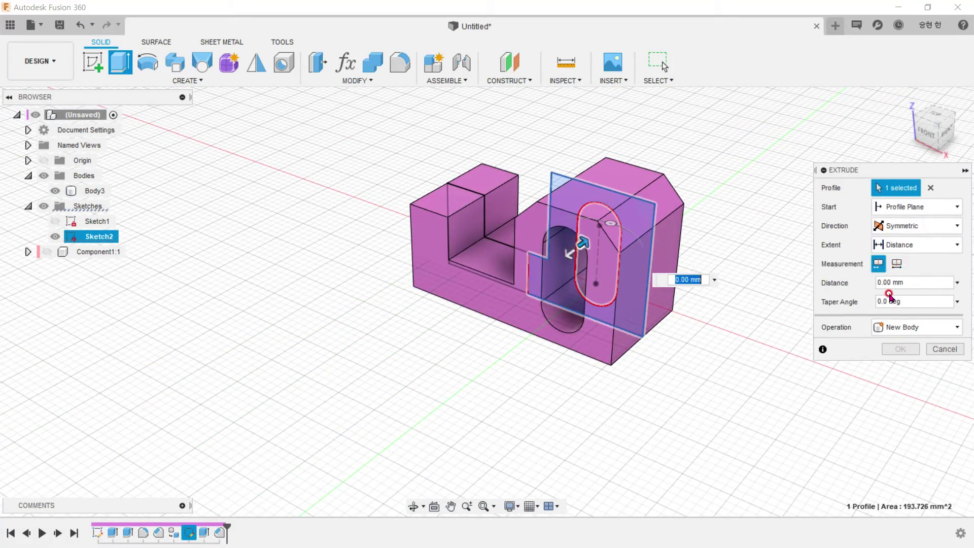
{"action": "left_click", "coordinate": [896, 265]}
{"action": "left_click", "coordinate": [835, 283]}
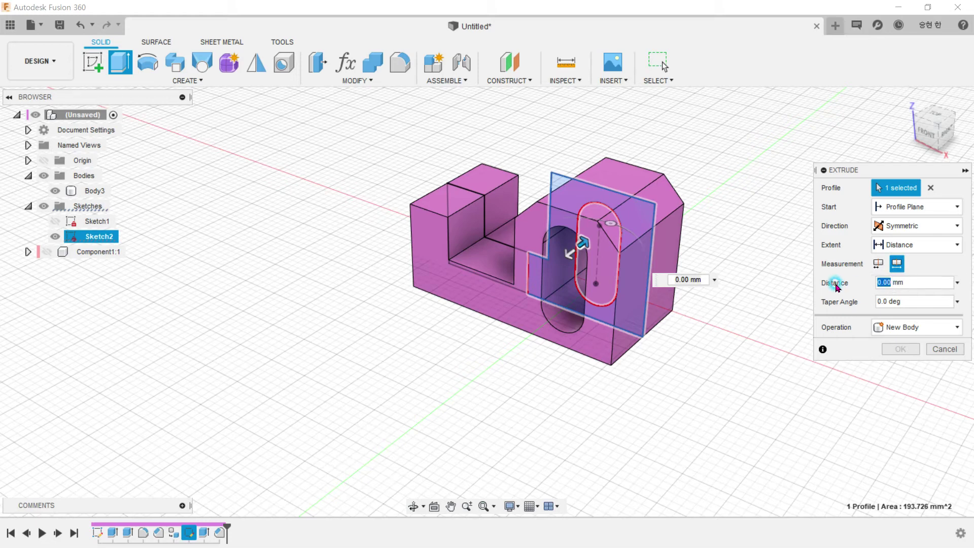
{"action": "type", "text": "8"}
{"action": "key", "text": "Return"}
{"action": "middle_click_drag", "start_coordinate": [832, 284], "coordinate": [848, 350], "text": "shift"}
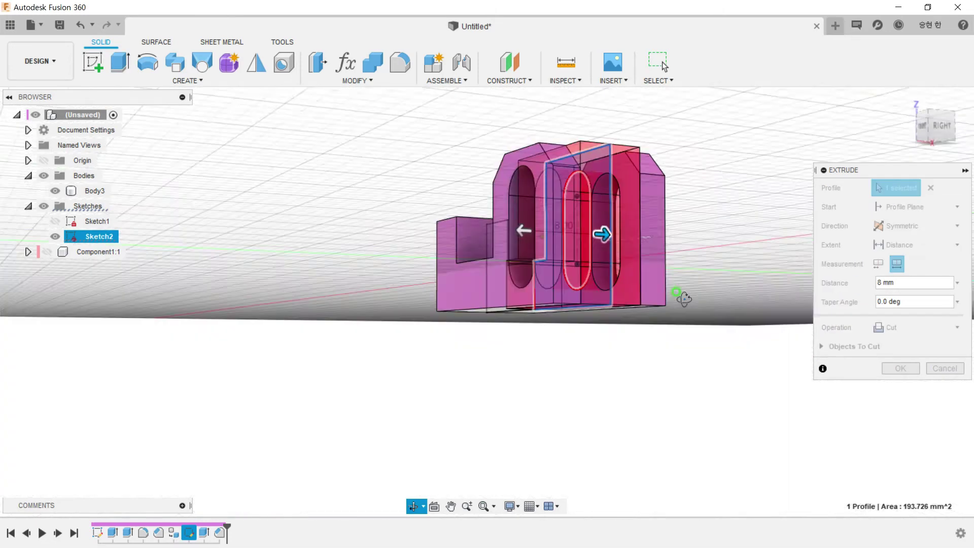
{"action": "left_click", "coordinate": [901, 369]}
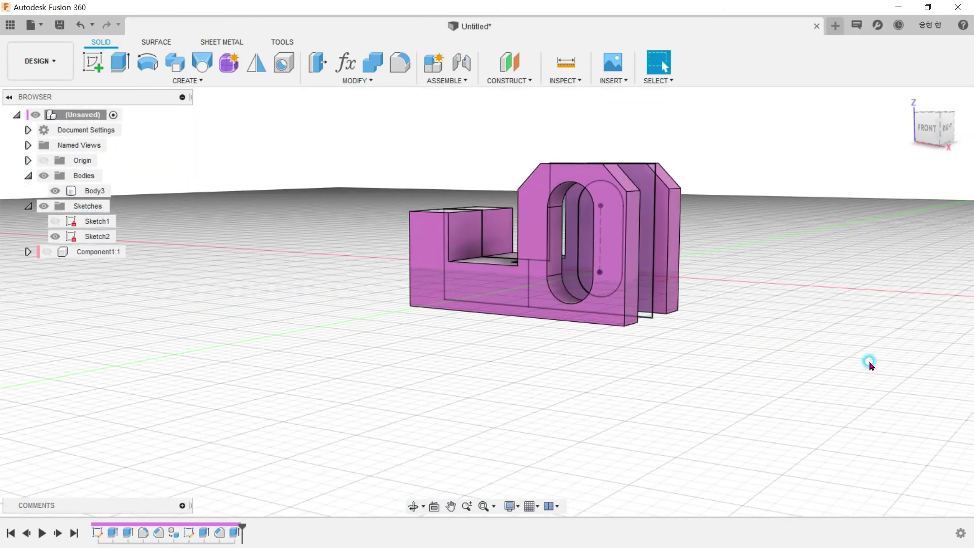
Hide the sketches and bring up the PDF drawing
{"action": "left_click", "coordinate": [28, 206]}
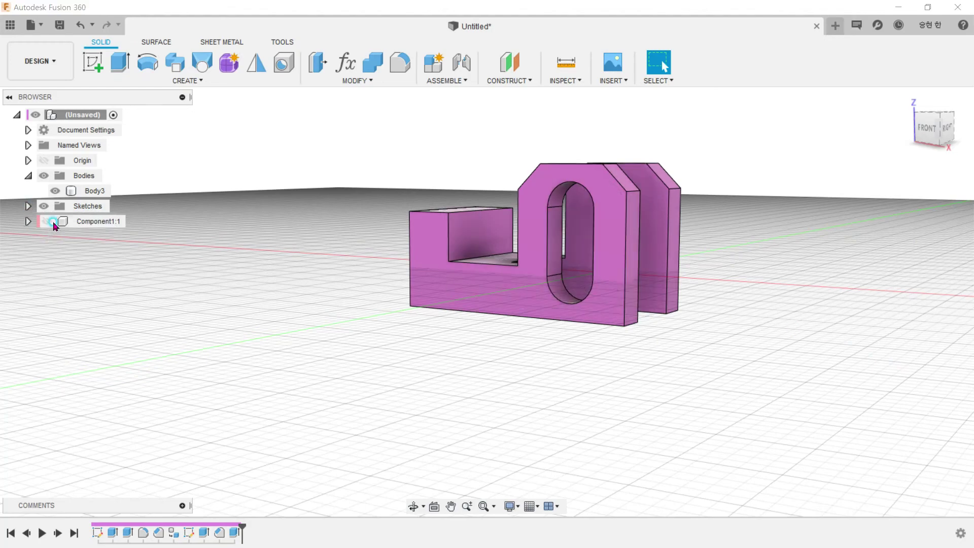
{"action": "middle_click_drag", "start_coordinate": [299, 302], "coordinate": [307, 309], "text": "shift"}
{"action": "key", "text": "alt+Tab"}
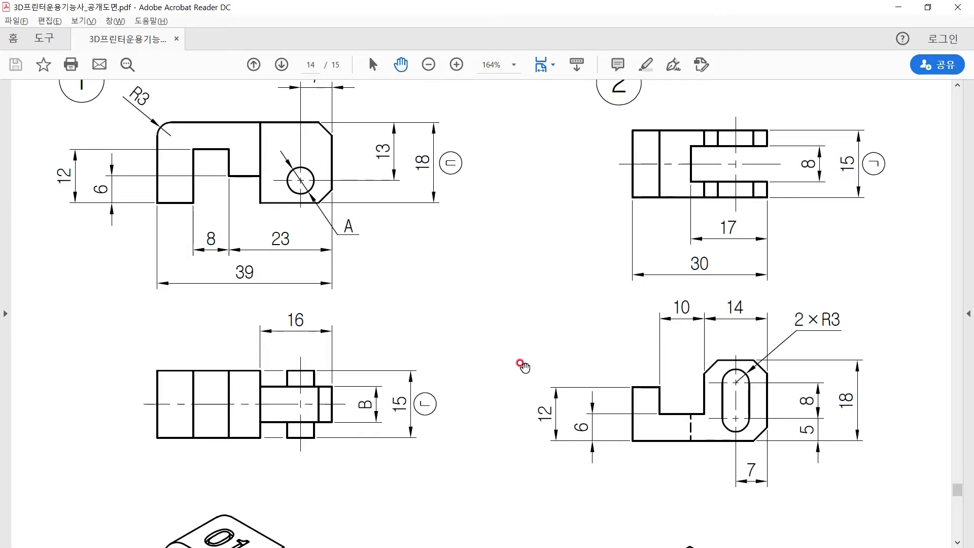
Convert Body3 into its own component with Create Components from Bodies
{"action": "scroll", "coordinate": [540, 350], "scroll_direction": "down", "scroll_amount": 5}
{"action": "scroll", "coordinate": [541, 350], "scroll_direction": "down", "scroll_amount": 1}
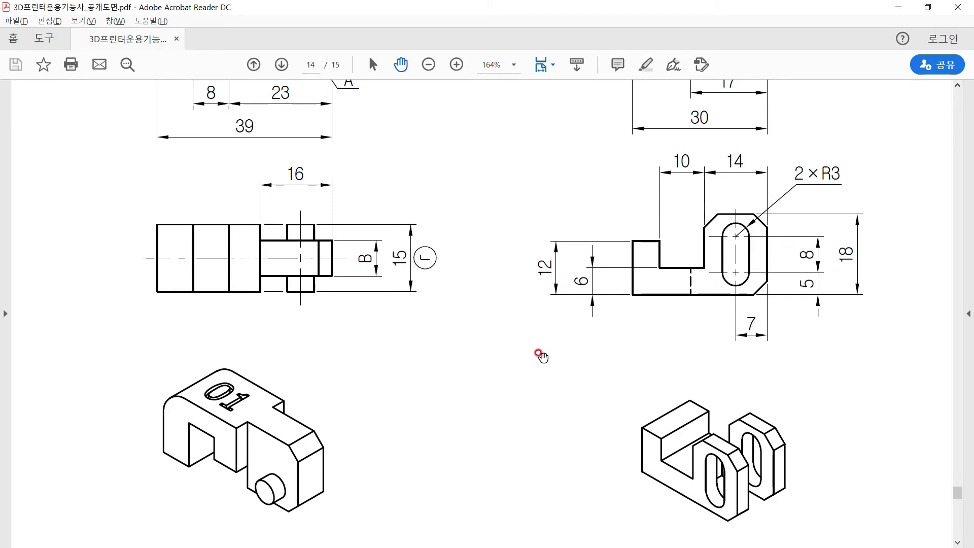
{"action": "key", "text": "alt+Tab"}
{"action": "key", "text": "alt+Tab"}
{"action": "key", "text": "alt+Tab"}
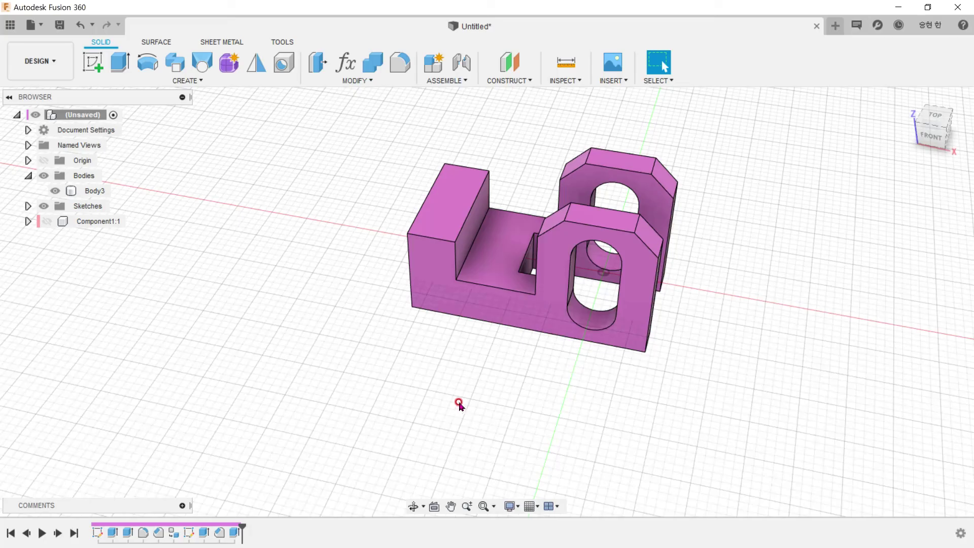
{"action": "left_click", "coordinate": [57, 192]}
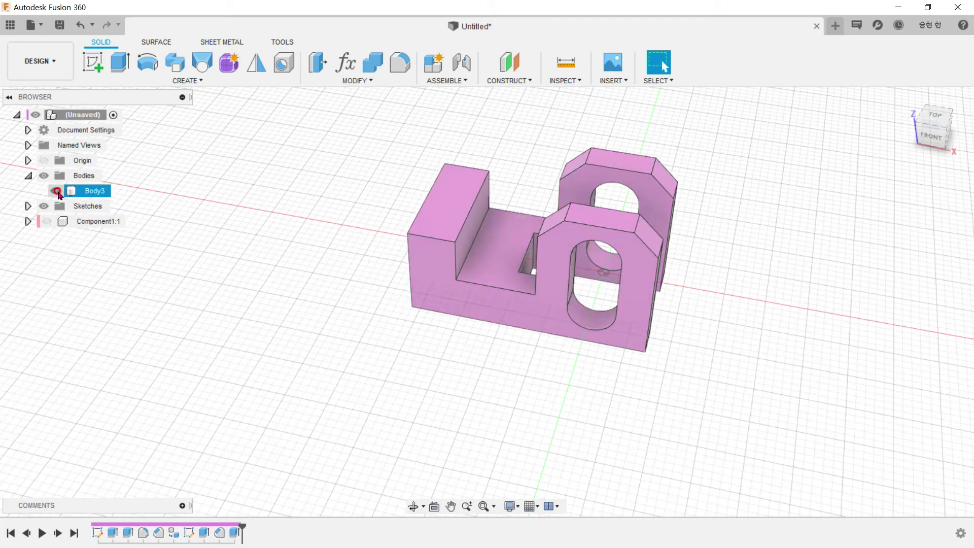
{"action": "right_click", "coordinate": [77, 192]}
{"action": "left_click", "coordinate": [144, 237]}
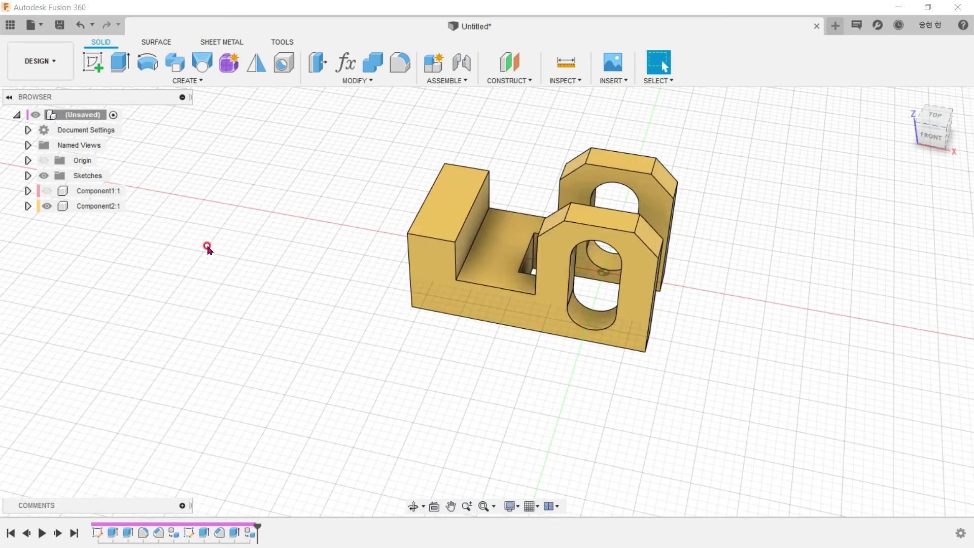
Show Component1:1, hide Component2:1, activate Component1:1 and pick its top face
{"action": "left_click", "coordinate": [47, 191]}
{"action": "mouse_move", "coordinate": [202, 221]}
{"action": "middle_mouse_down", "text": "shift"}
{"action": "mouse_move", "coordinate": [197, 198]}
{"action": "mouse_move", "coordinate": [623, 316]}
{"action": "middle_mouse_up", "text": "shift"}
{"action": "middle_click_drag", "start_coordinate": [631, 355], "coordinate": [475, 332], "text": "shift"}
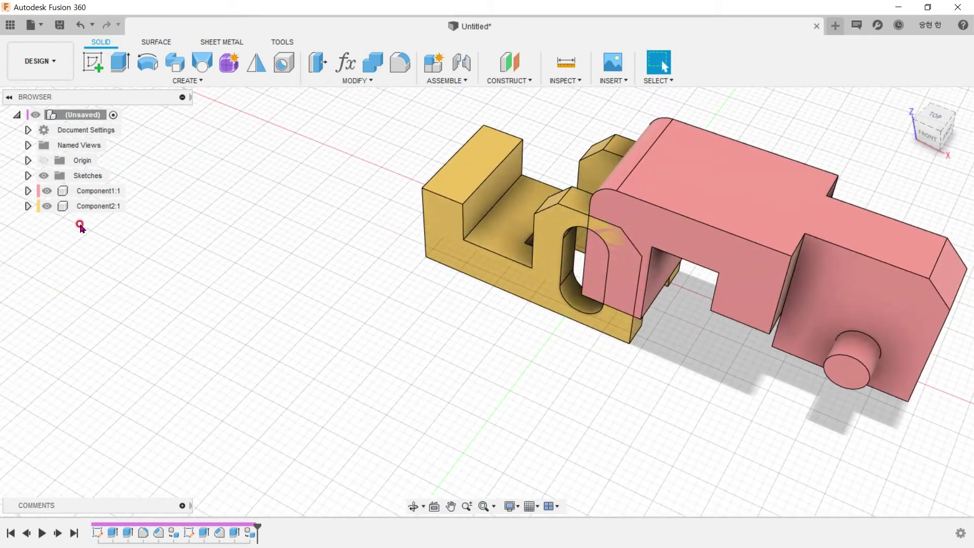
{"action": "left_click", "coordinate": [46, 206]}
{"action": "left_click", "coordinate": [101, 191]}
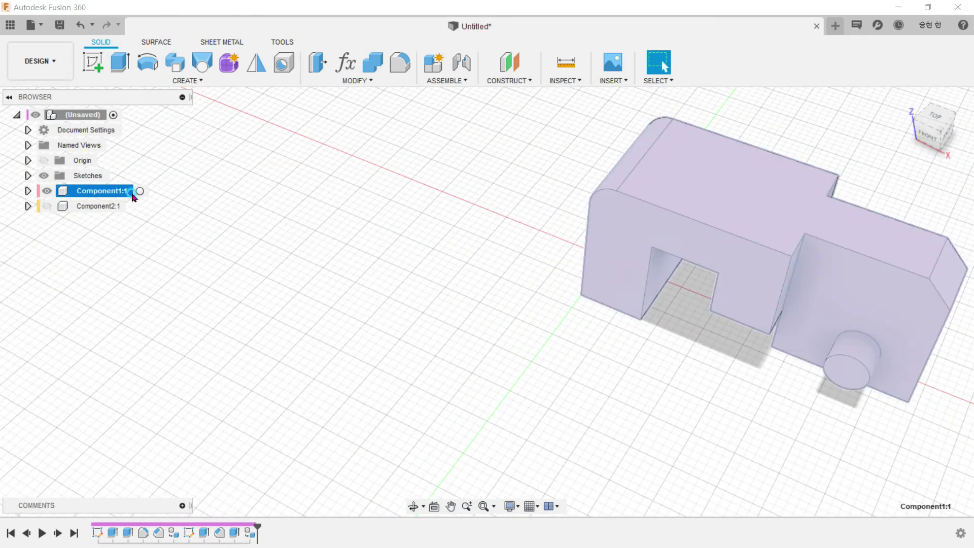
{"action": "left_click", "coordinate": [140, 191]}
{"action": "left_click", "coordinate": [663, 191]}
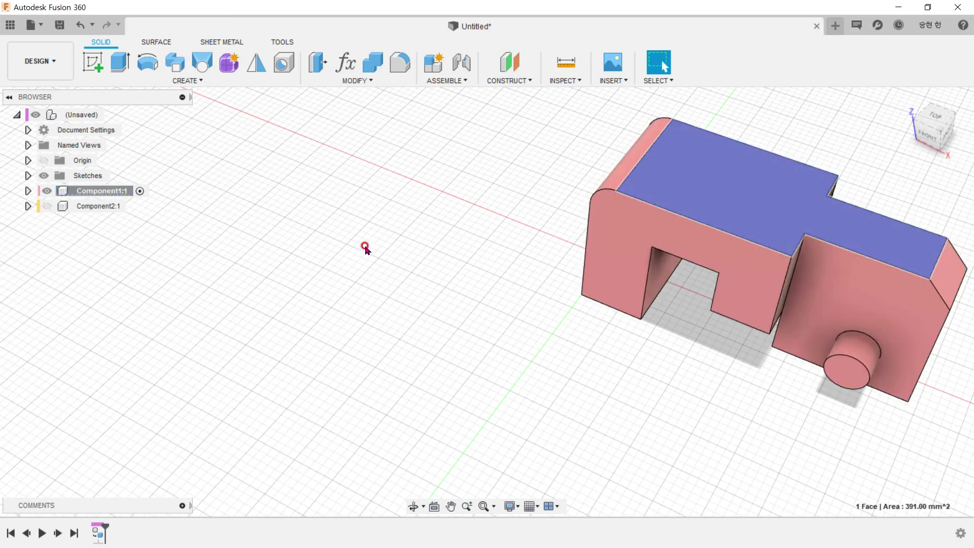
Start a sketch on the top face and place a text entry reading 01
{"action": "key", "text": "alt+Tab"}
{"action": "key", "text": "alt+Tab"}
{"action": "left_click", "coordinate": [92, 61]}
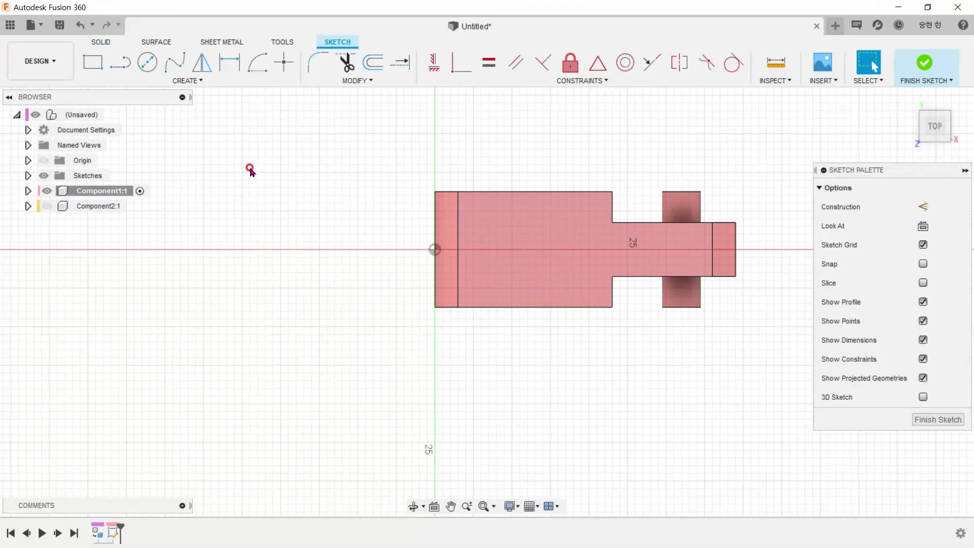
{"action": "left_click", "coordinate": [199, 80]}
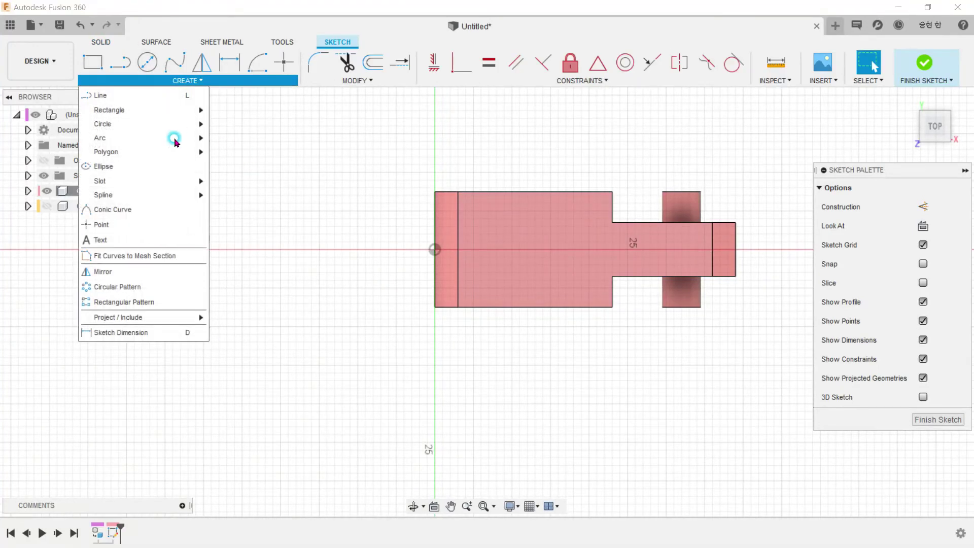
{"action": "left_click", "coordinate": [120, 240]}
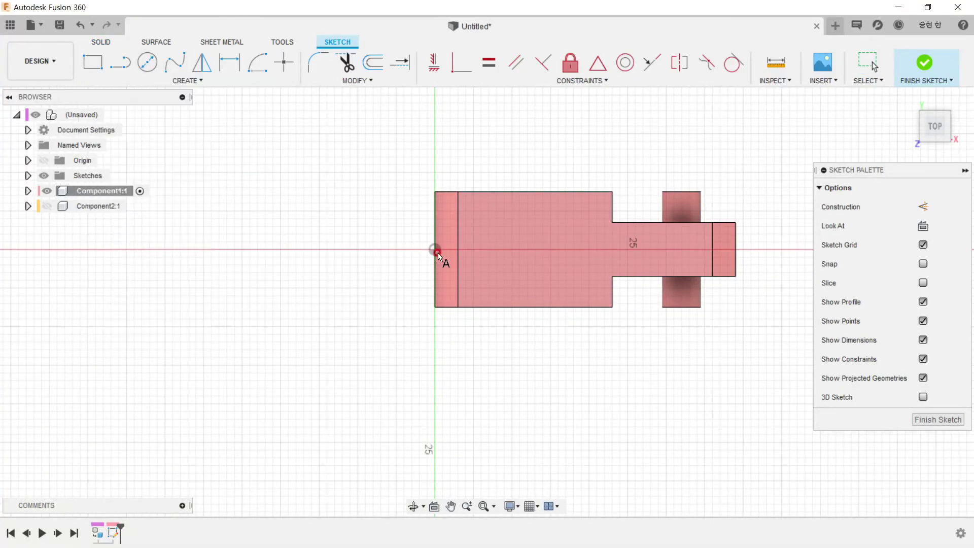
{"action": "left_click", "coordinate": [486, 272]}
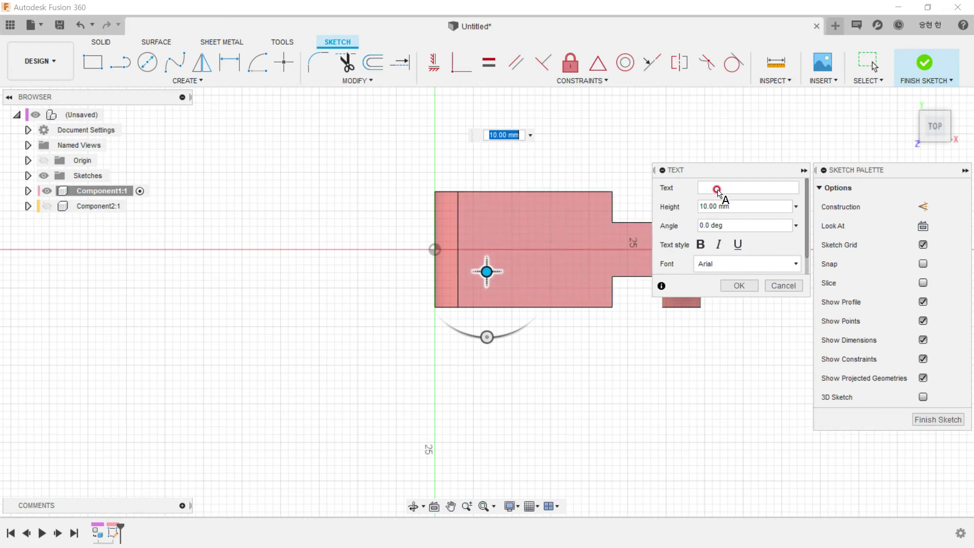
{"action": "left_click", "coordinate": [716, 189]}
{"action": "type", "text": "01"}
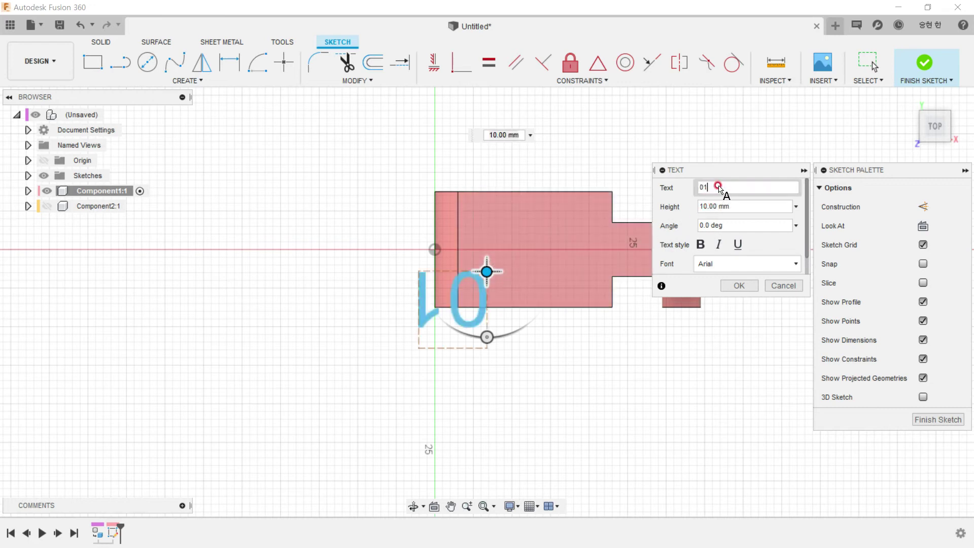
Rotate the 01 text to -180°, position it on the face and confirm
{"action": "left_click_drag", "start_coordinate": [528, 325], "coordinate": [496, 240]}
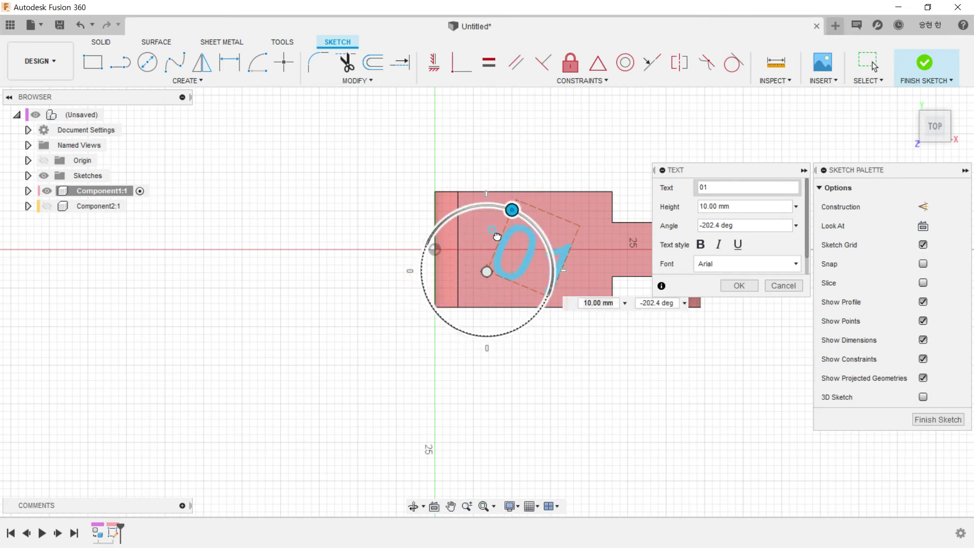
{"action": "left_click_drag", "start_coordinate": [495, 239], "coordinate": [610, 248]}
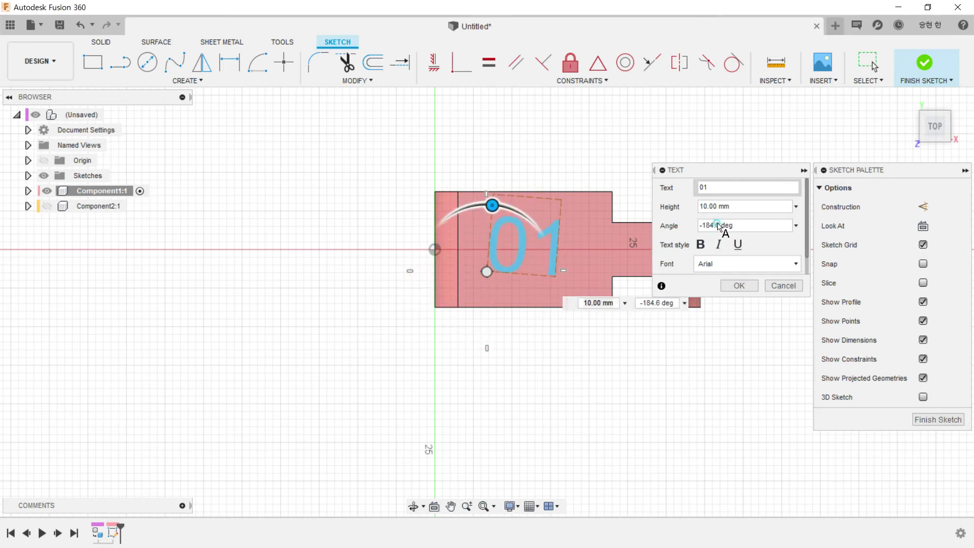
{"action": "left_click_drag", "start_coordinate": [719, 226], "coordinate": [664, 227]}
{"action": "type", "text": "-18"}
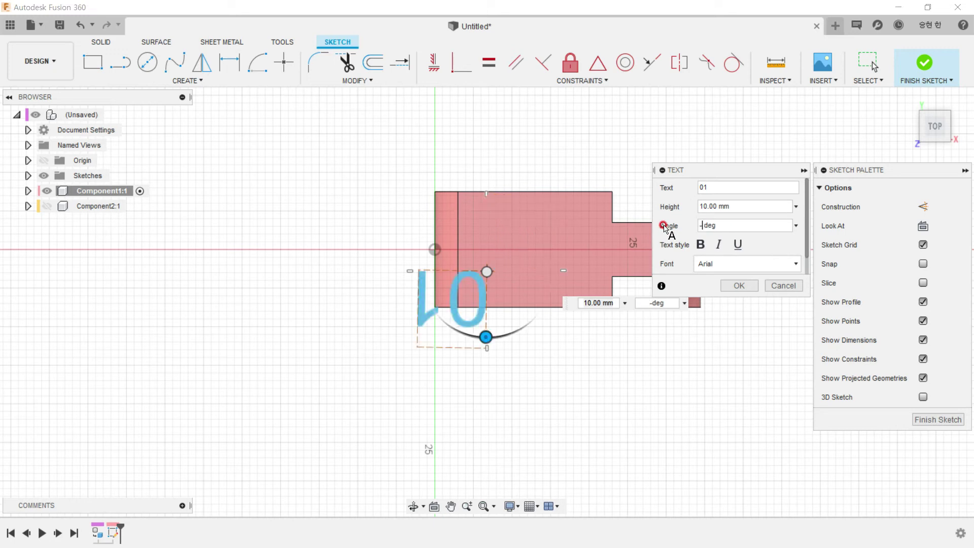
{"action": "type", "text": "0"}
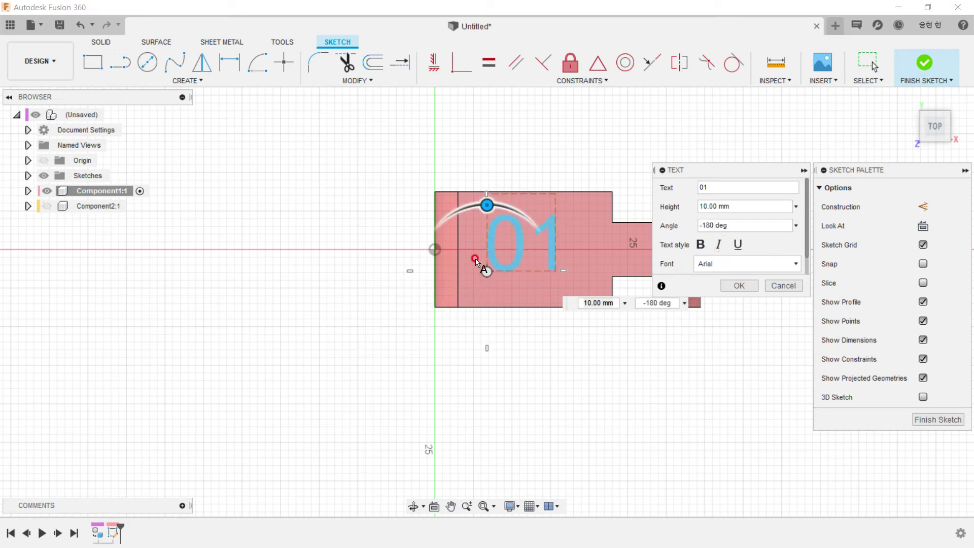
{"action": "left_click_drag", "start_coordinate": [486, 271], "coordinate": [487, 282]}
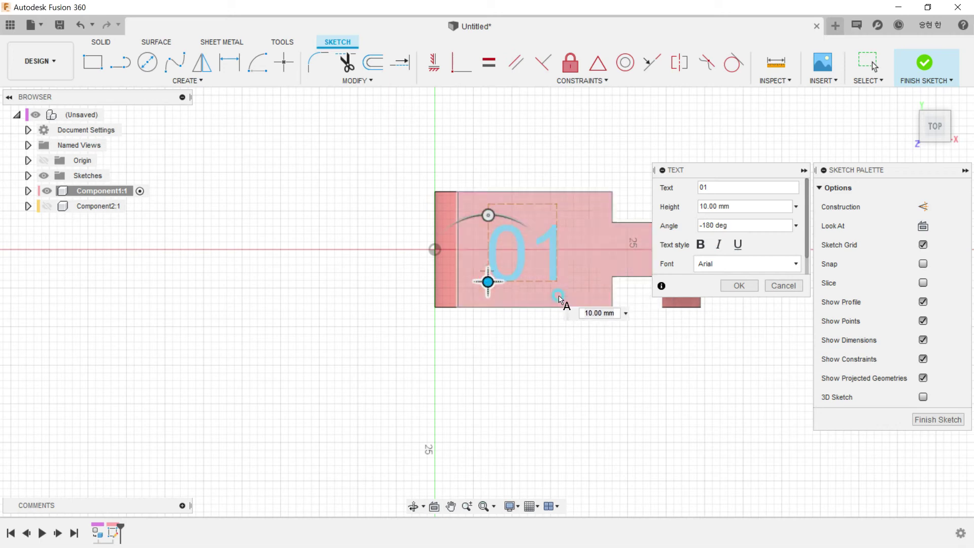
{"action": "left_click", "coordinate": [735, 286]}
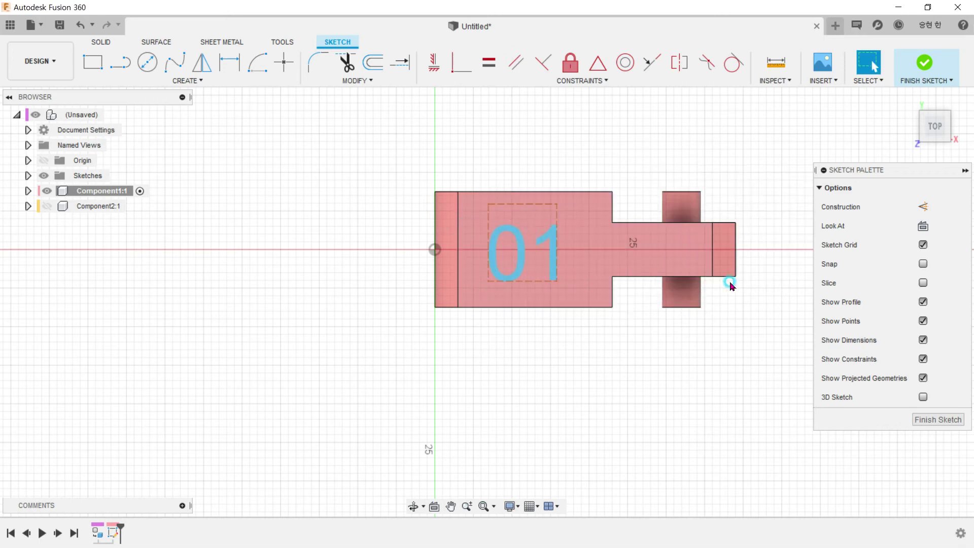
Finish the sketch and cut the 01 text -1 mm into the top face
{"action": "left_click", "coordinate": [923, 63]}
{"action": "left_click", "coordinate": [120, 61]}
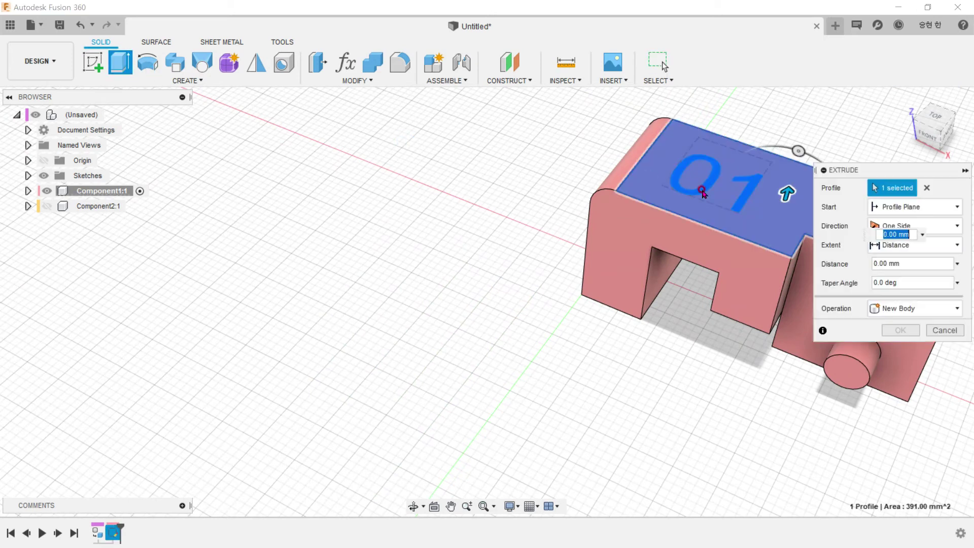
{"action": "left_click", "coordinate": [926, 188]}
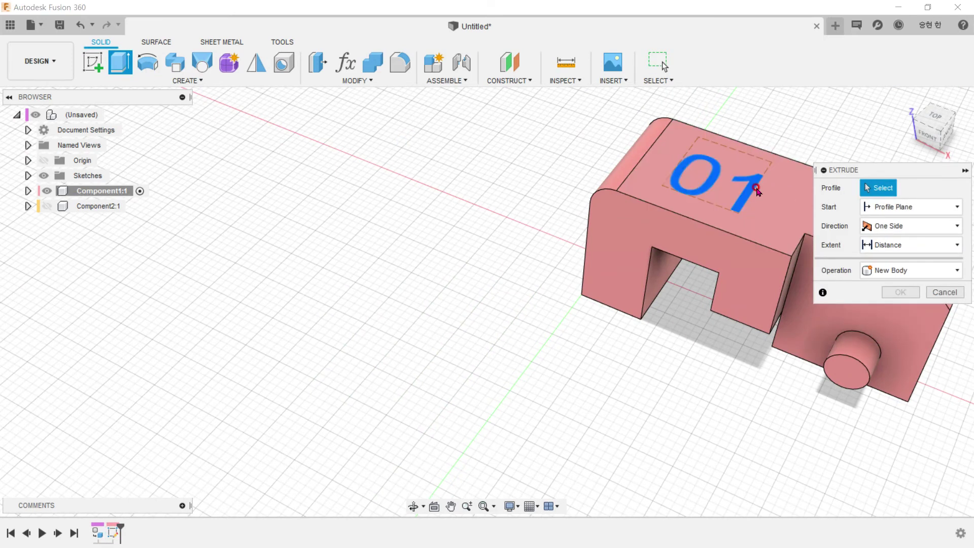
{"action": "left_click", "coordinate": [779, 159]}
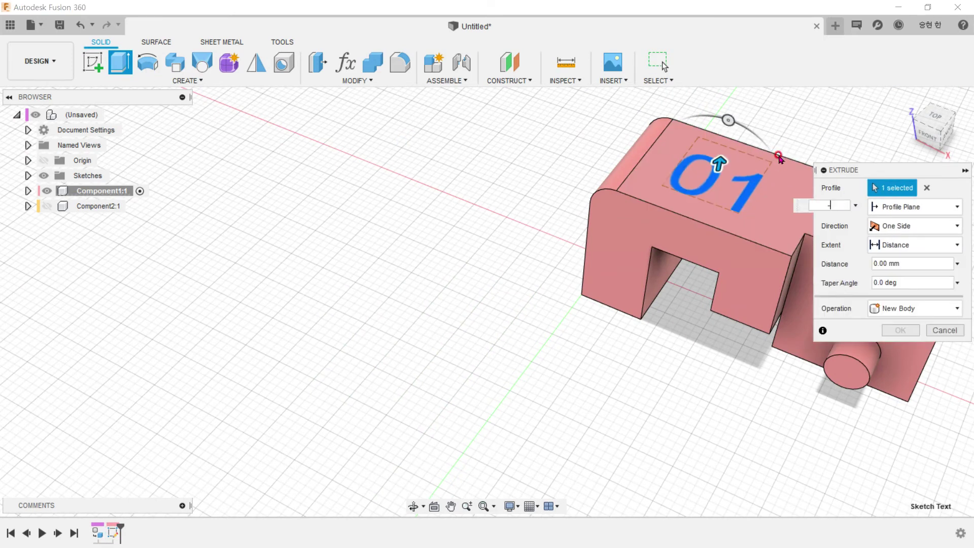
{"action": "type", "text": "-1"}
{"action": "key", "text": "Return"}
Show Component2:1 again, activate the root assembly and compare with the drawing
{"action": "middle_click_drag", "start_coordinate": [571, 204], "coordinate": [402, 211]}
{"action": "left_click", "coordinate": [47, 206]}
{"action": "middle_click_drag", "start_coordinate": [156, 245], "coordinate": [194, 225], "text": "shift"}
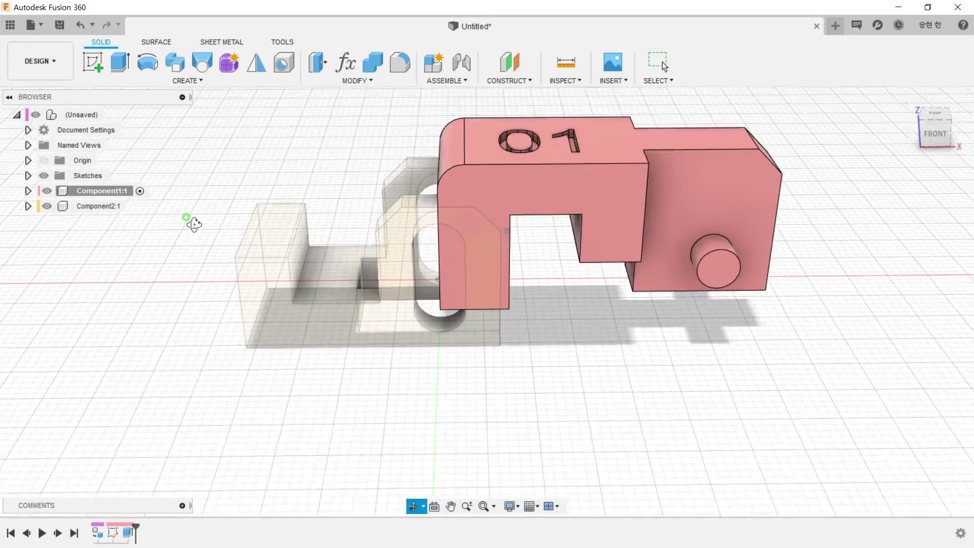
{"action": "left_click", "coordinate": [113, 115]}
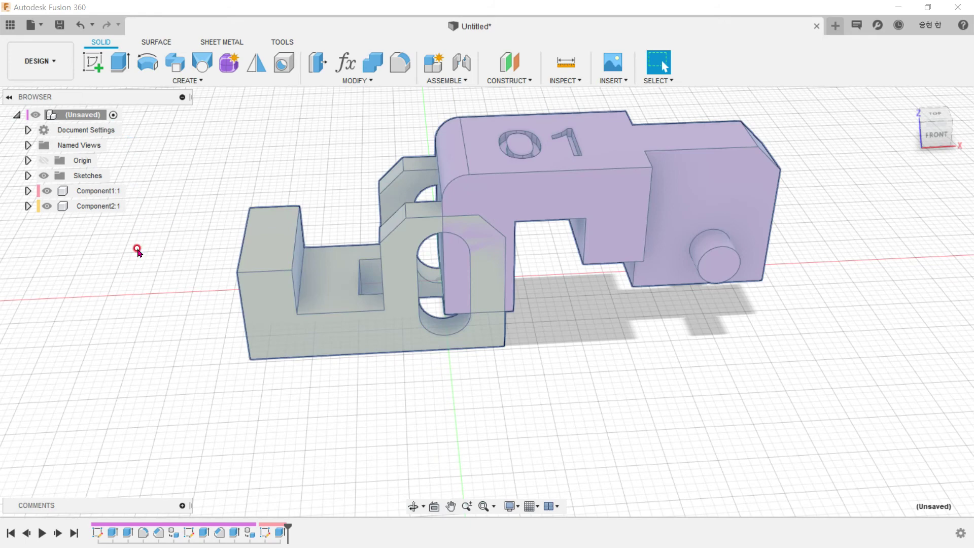
{"action": "key", "text": "shift+n"}
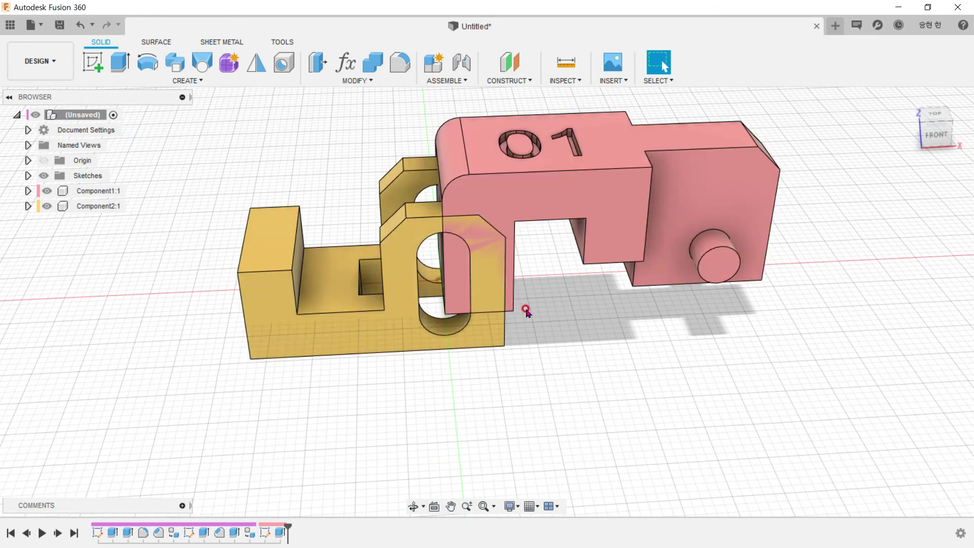
{"action": "middle_click_drag", "start_coordinate": [525, 311], "coordinate": [528, 276], "text": "shift"}
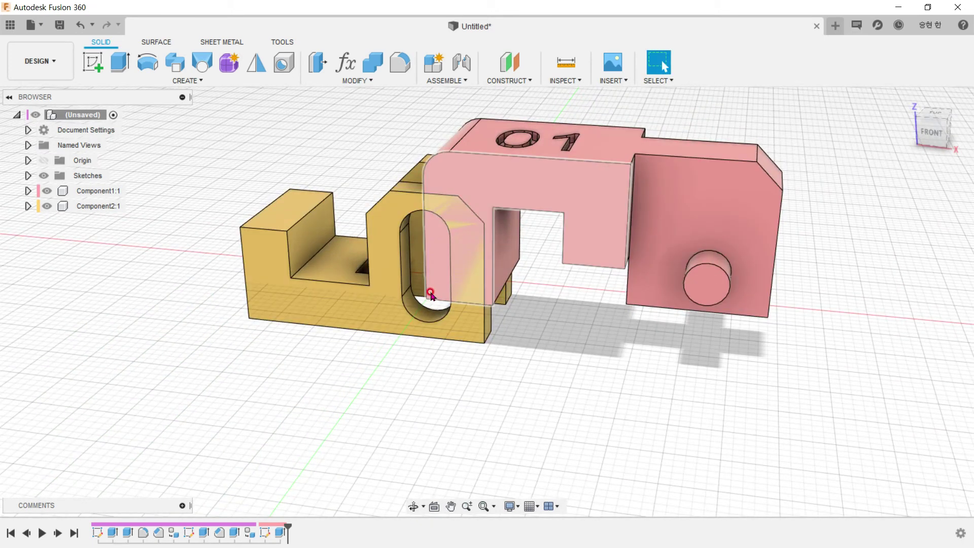
{"action": "key", "text": "alt+Tab"}
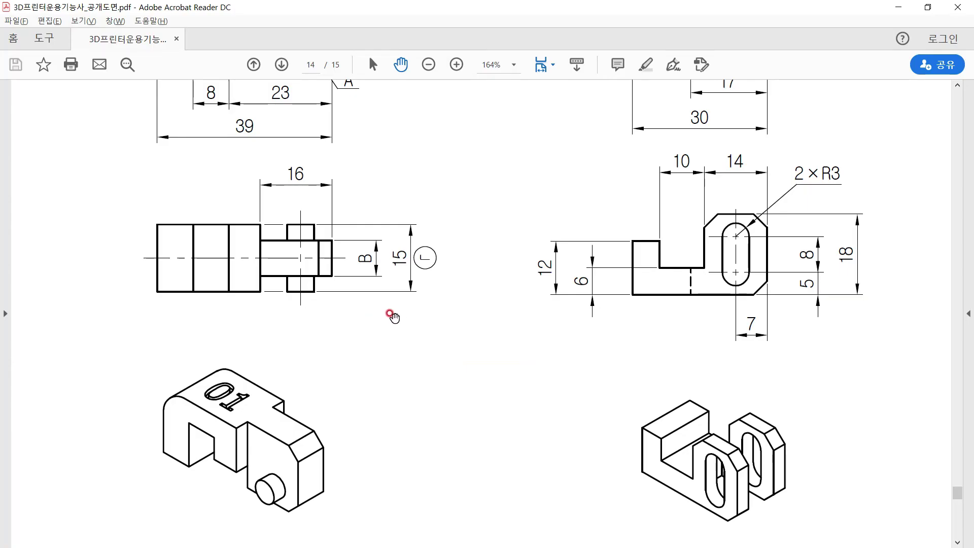
{"action": "scroll", "coordinate": [415, 346], "scroll_direction": "down", "scroll_amount": 3}
{"action": "scroll", "coordinate": [426, 263], "scroll_direction": "down", "scroll_amount": 3}
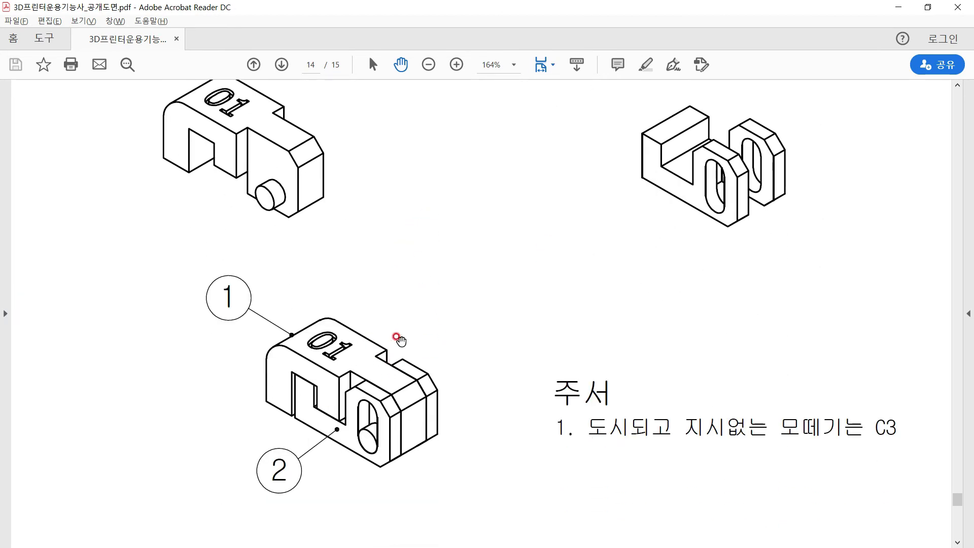
{"action": "key", "text": "alt+Tab"}
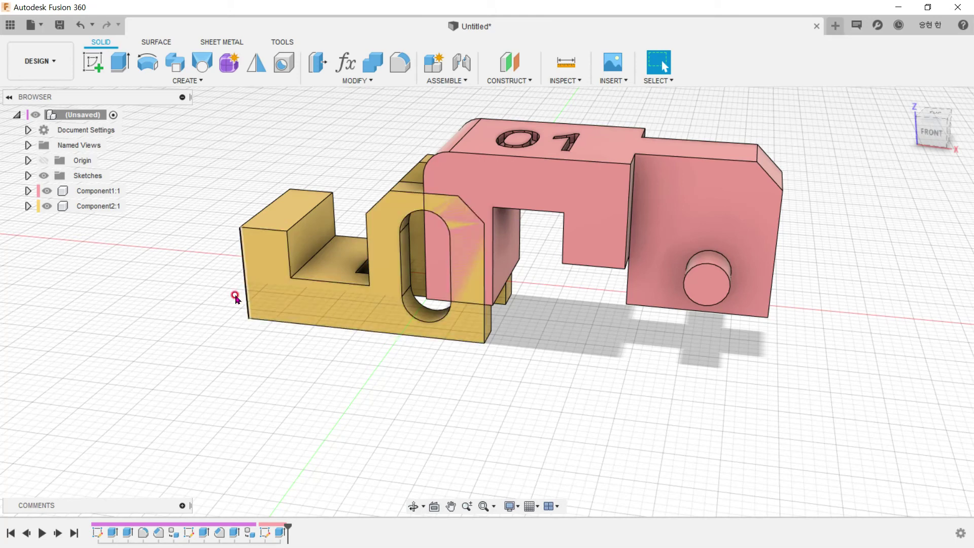
Fix the slotted second part in place
{"action": "left_click", "coordinate": [122, 205]}
{"action": "right_click", "coordinate": [122, 205]}
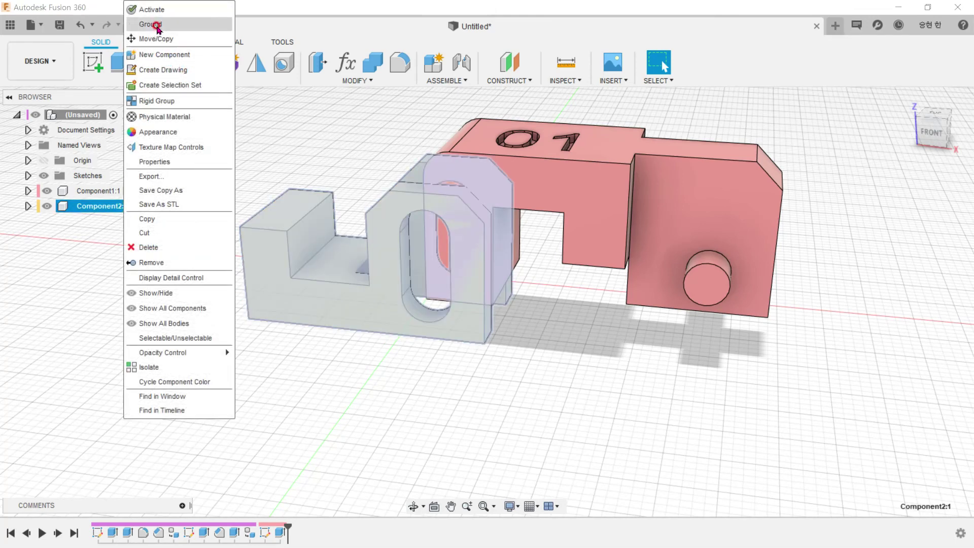
{"action": "left_click", "coordinate": [147, 26]}
{"action": "left_click", "coordinate": [199, 303]}
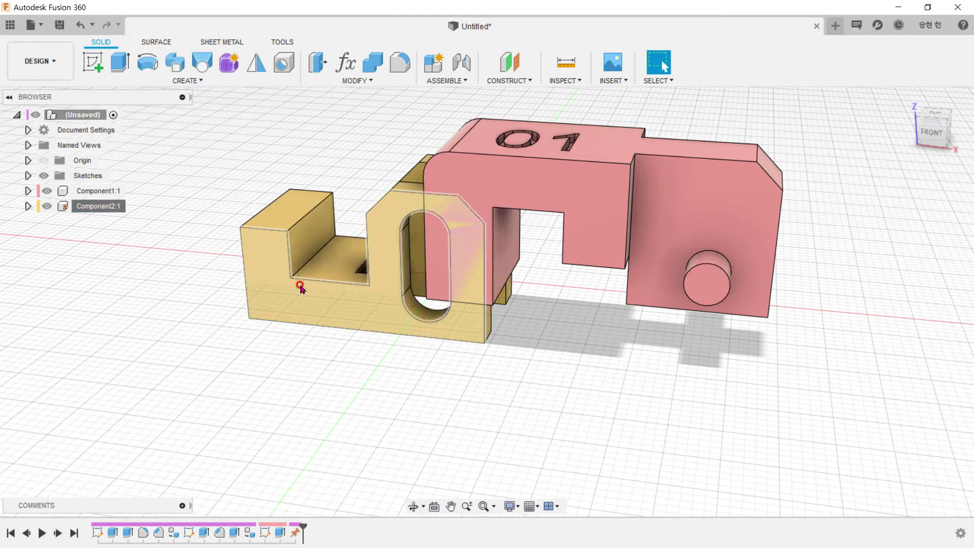
Join the pin's centre to the slot bottom with a Revolute (Z Axis) joint
{"action": "left_click", "coordinate": [461, 62]}
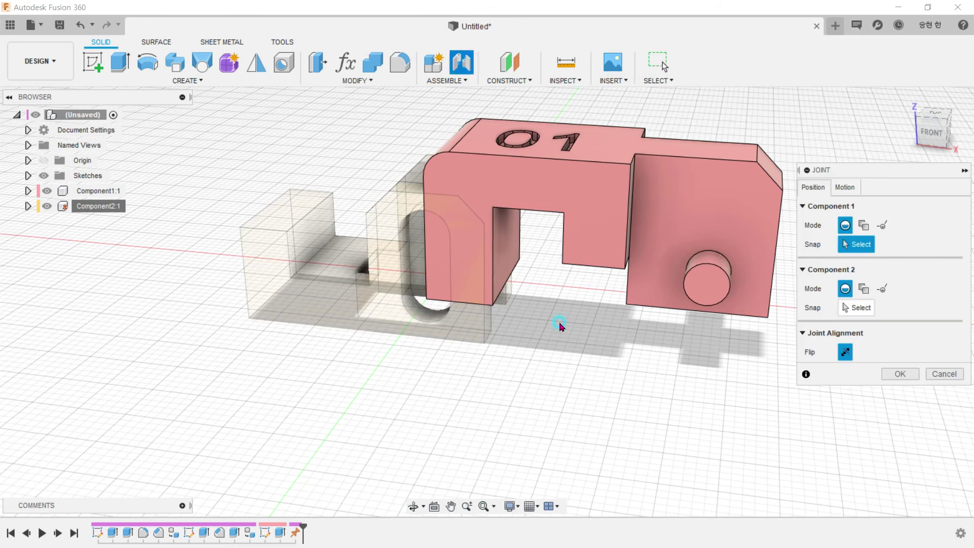
{"action": "left_click", "coordinate": [704, 289]}
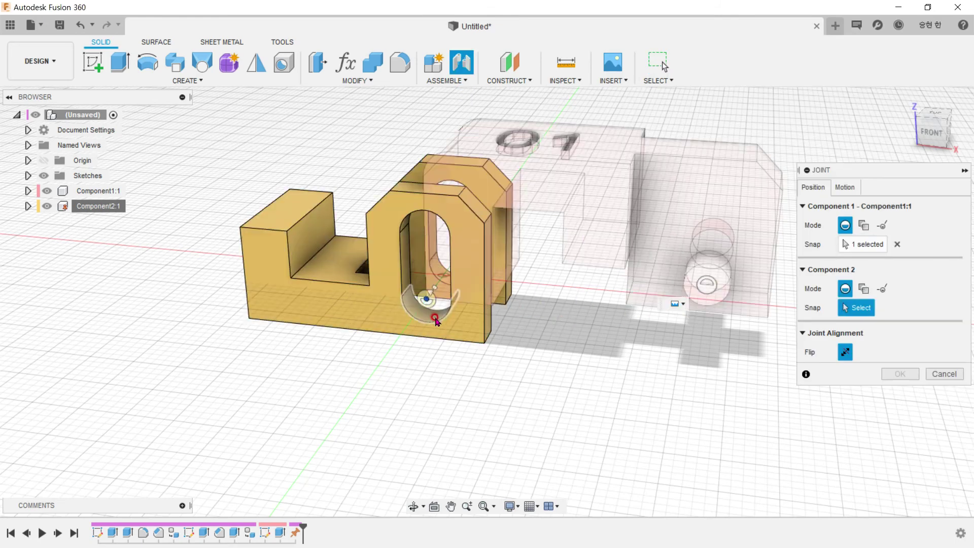
{"action": "left_click", "coordinate": [437, 322]}
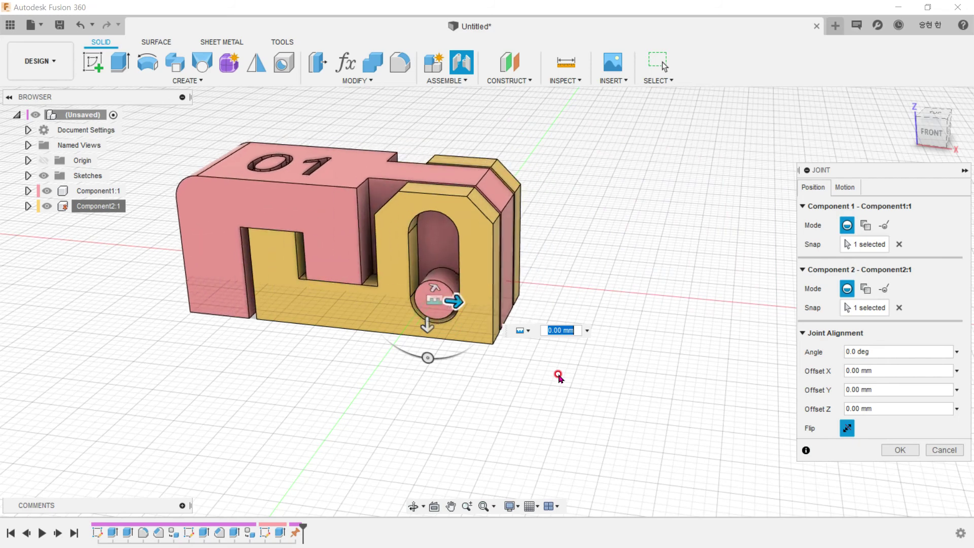
{"action": "left_click", "coordinate": [844, 188]}
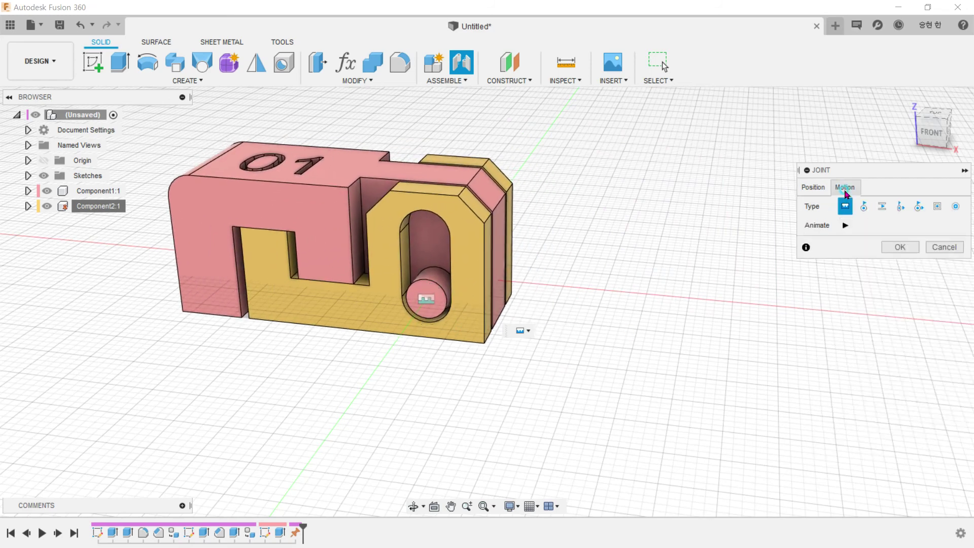
{"action": "left_click", "coordinate": [862, 208]}
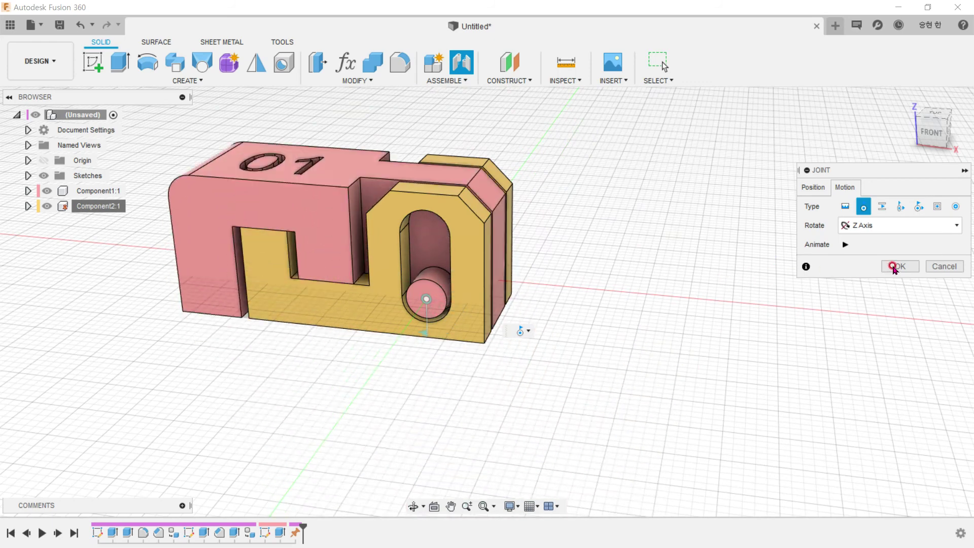
{"action": "left_click", "coordinate": [893, 266]}
{"action": "middle_click_drag", "start_coordinate": [662, 260], "coordinate": [516, 310], "text": "shift"}
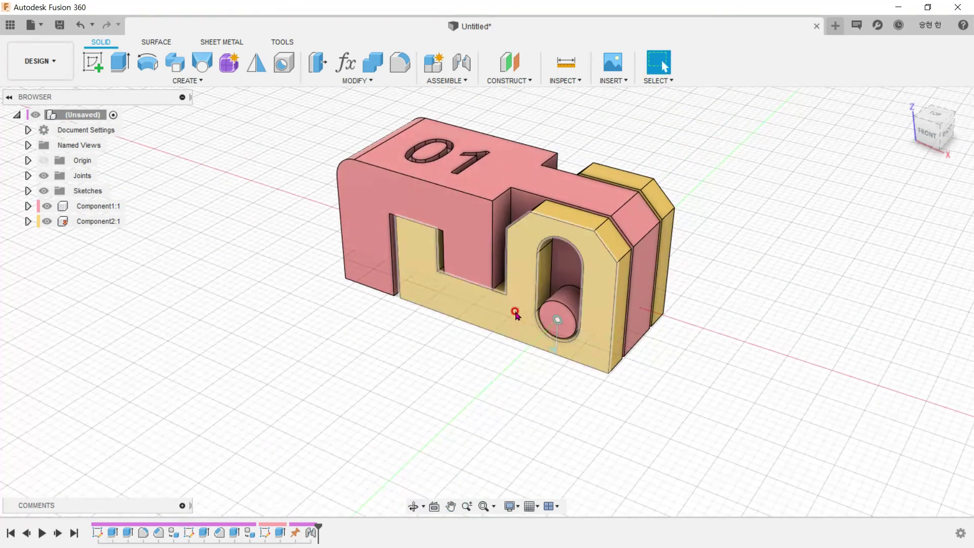
{"action": "mouse_move", "coordinate": [381, 198]}
{"action": "left_mouse_down"}
{"action": "mouse_move", "coordinate": [402, 151]}
{"action": "mouse_move", "coordinate": [389, 185]}
{"action": "mouse_move", "coordinate": [398, 157]}
{"action": "mouse_move", "coordinate": [365, 179]}
{"action": "mouse_move", "coordinate": [373, 201]}
{"action": "left_mouse_up"}
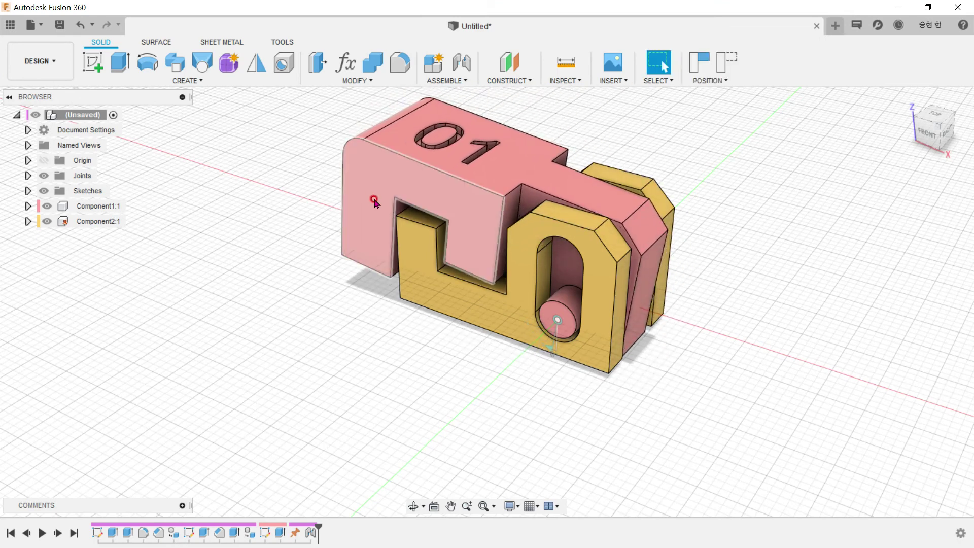
{"action": "key", "text": "alt+Tab"}
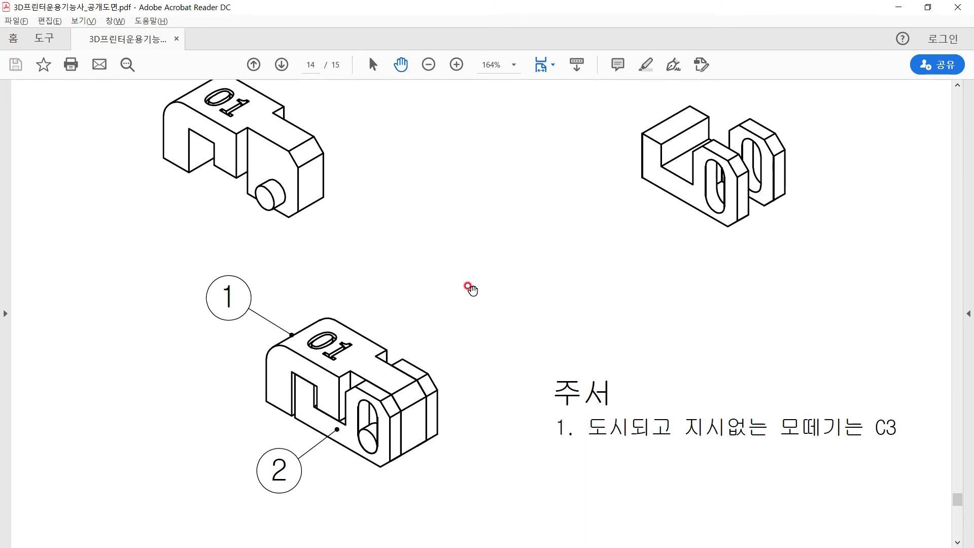
{"action": "key", "text": "alt+Tab"}
{"action": "left_click", "coordinate": [722, 62]}
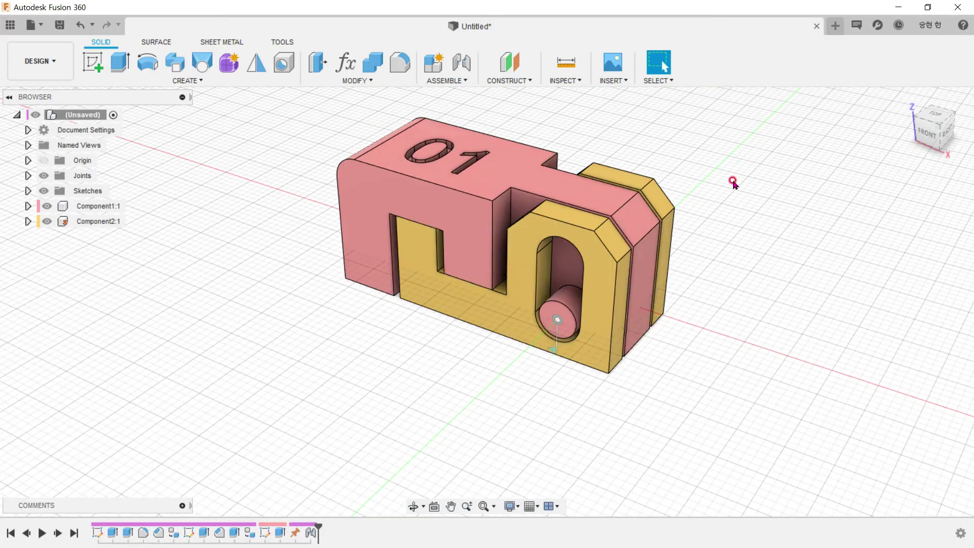
View the assembly from the FRONT and swing the pink part around its pin
{"action": "left_click", "coordinate": [930, 135]}
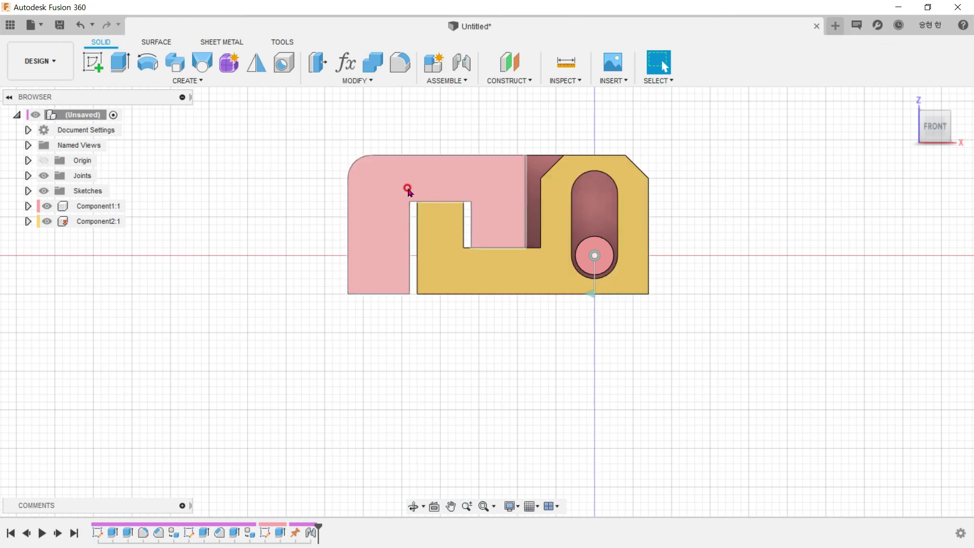
{"action": "left_click_drag", "start_coordinate": [369, 212], "coordinate": [363, 170]}
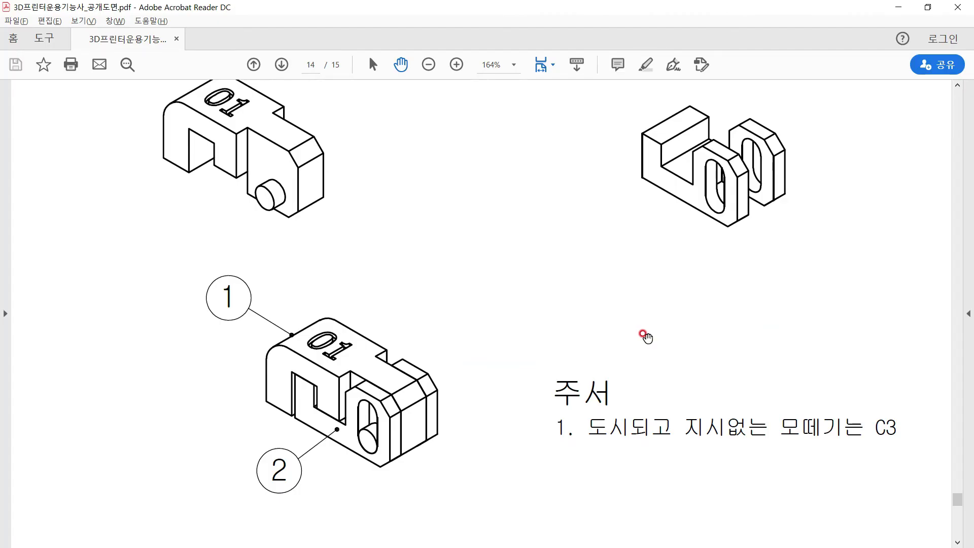
Scroll the PDF up to the dimensioned front and side views of both parts
{"action": "left_click_drag", "start_coordinate": [648, 337], "coordinate": [641, 321]}
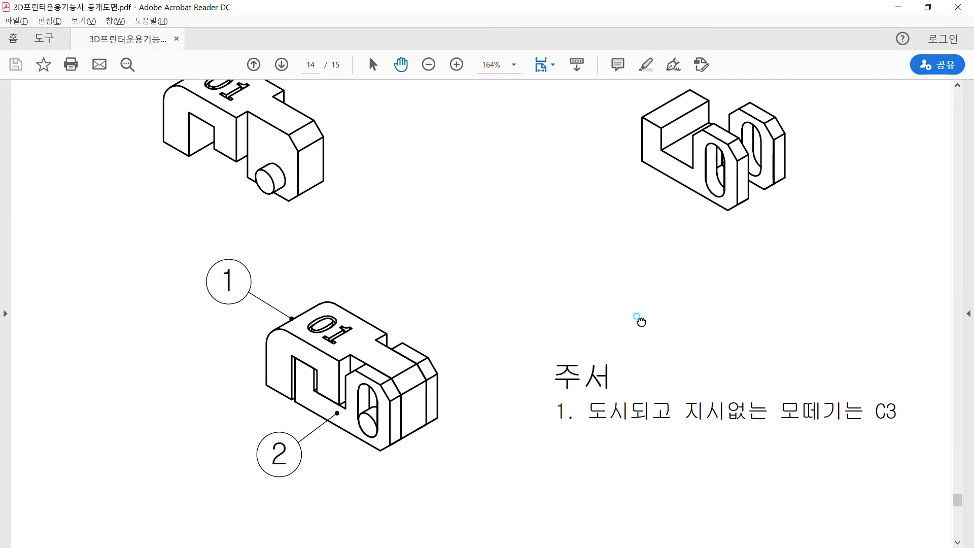
{"action": "scroll", "coordinate": [502, 320], "scroll_direction": "up", "scroll_amount": 1}
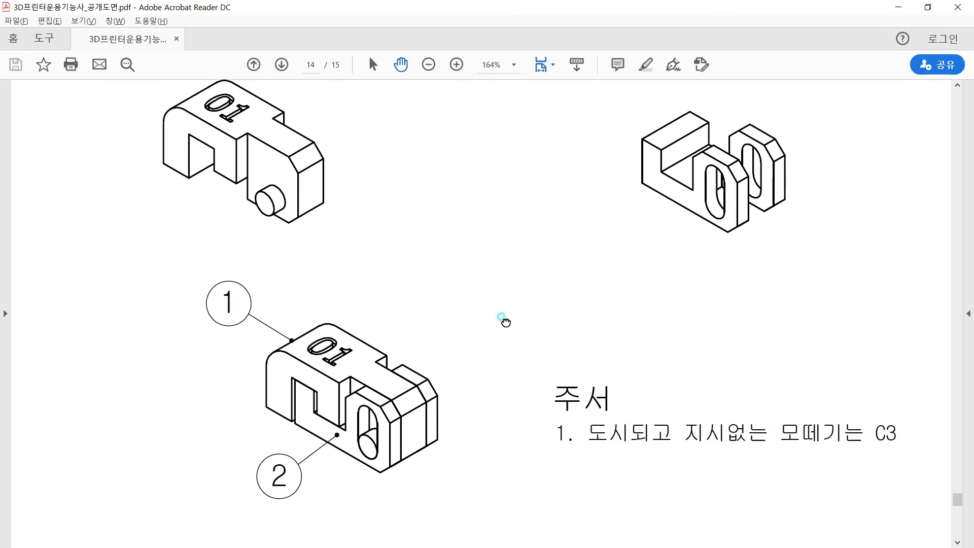
{"action": "scroll", "coordinate": [502, 342], "scroll_direction": "up", "scroll_amount": 4}
{"action": "scroll", "coordinate": [500, 306], "scroll_direction": "up", "scroll_amount": 2}
{"action": "scroll", "coordinate": [503, 375], "scroll_direction": "up", "scroll_amount": 2}
{"action": "scroll", "coordinate": [502, 375], "scroll_direction": "down", "scroll_amount": 4}
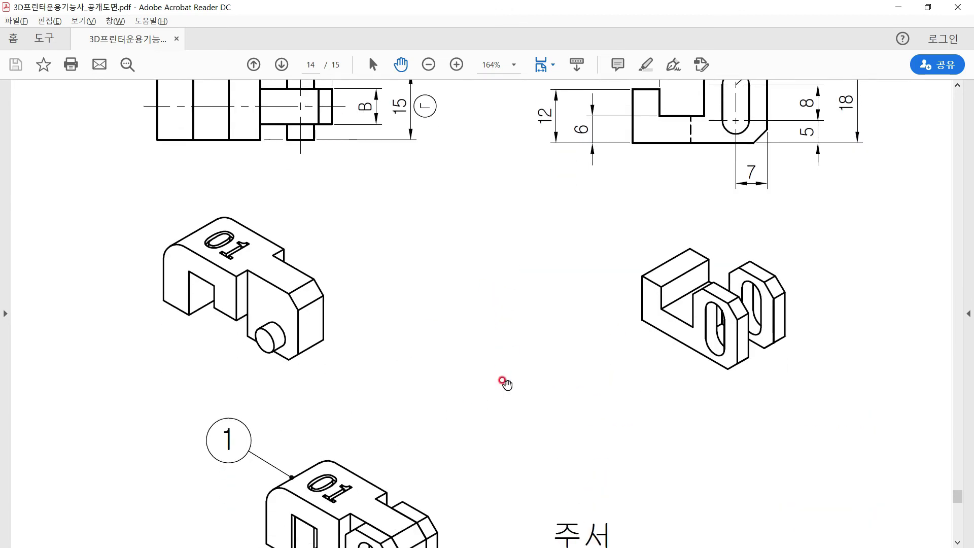
{"action": "scroll", "coordinate": [504, 355], "scroll_direction": "down", "scroll_amount": 2}
{"action": "scroll", "coordinate": [505, 289], "scroll_direction": "down", "scroll_amount": 1}
{"action": "scroll", "coordinate": [513, 277], "scroll_direction": "down", "scroll_amount": 2}
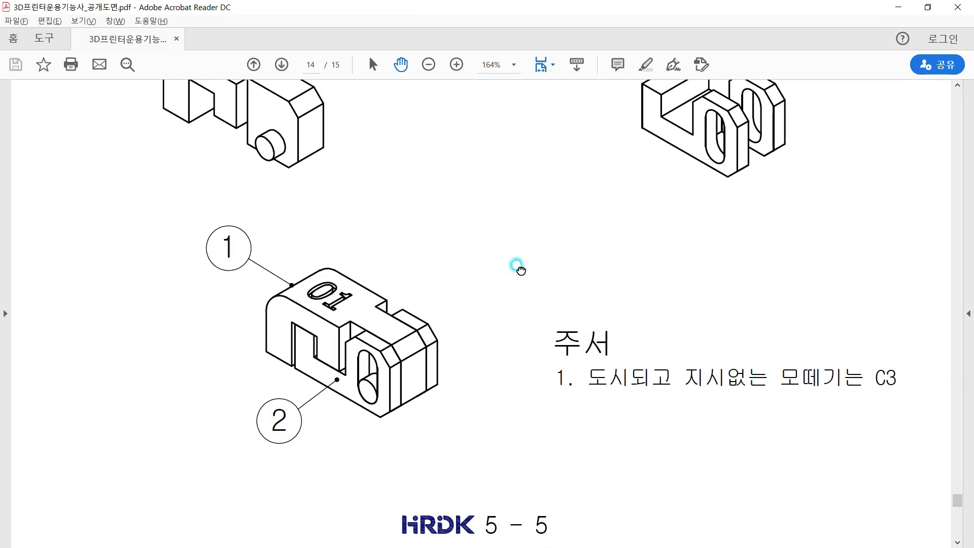
{"action": "scroll", "coordinate": [517, 268], "scroll_direction": "up", "scroll_amount": 3}
{"action": "scroll", "coordinate": [521, 374], "scroll_direction": "up", "scroll_amount": 3}
{"action": "scroll", "coordinate": [511, 387], "scroll_direction": "up", "scroll_amount": 3}
{"action": "scroll", "coordinate": [509, 373], "scroll_direction": "up", "scroll_amount": 2}
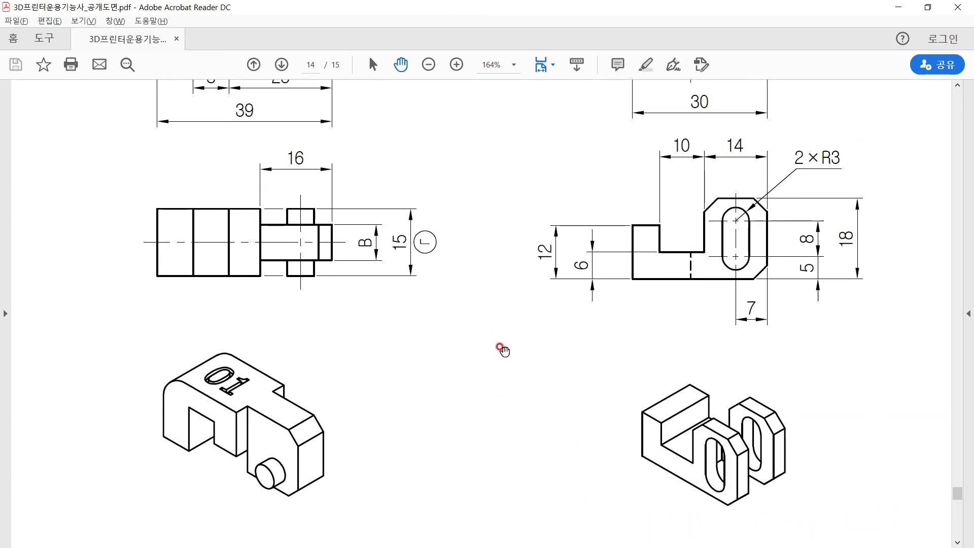
{"action": "scroll", "coordinate": [500, 348], "scroll_direction": "up", "scroll_amount": 1}
{"action": "scroll", "coordinate": [515, 400], "scroll_direction": "up", "scroll_amount": 1}
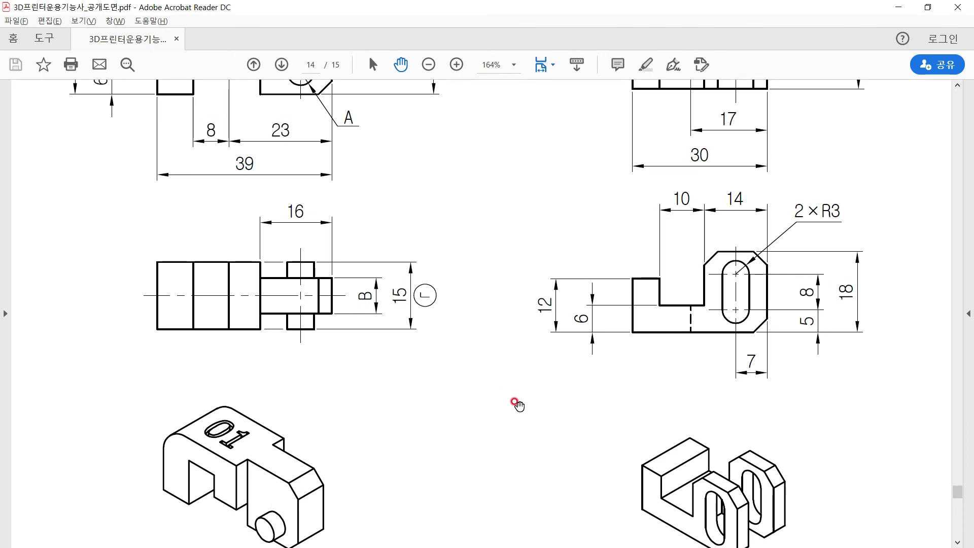
{"action": "scroll", "coordinate": [589, 375], "scroll_direction": "up", "scroll_amount": 2}
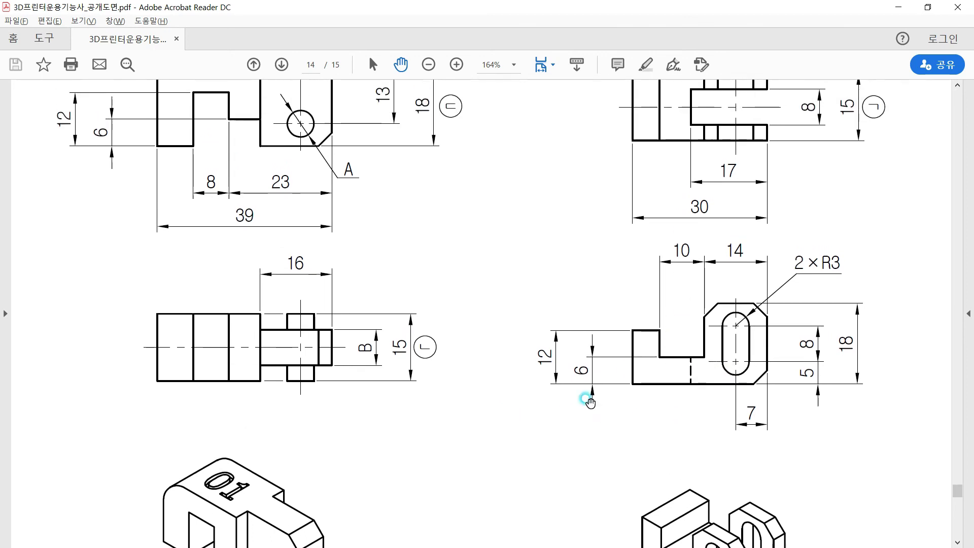
Restore the pink part's joined position and edit the Rev1 joint
{"action": "key", "text": "alt+Tab"}
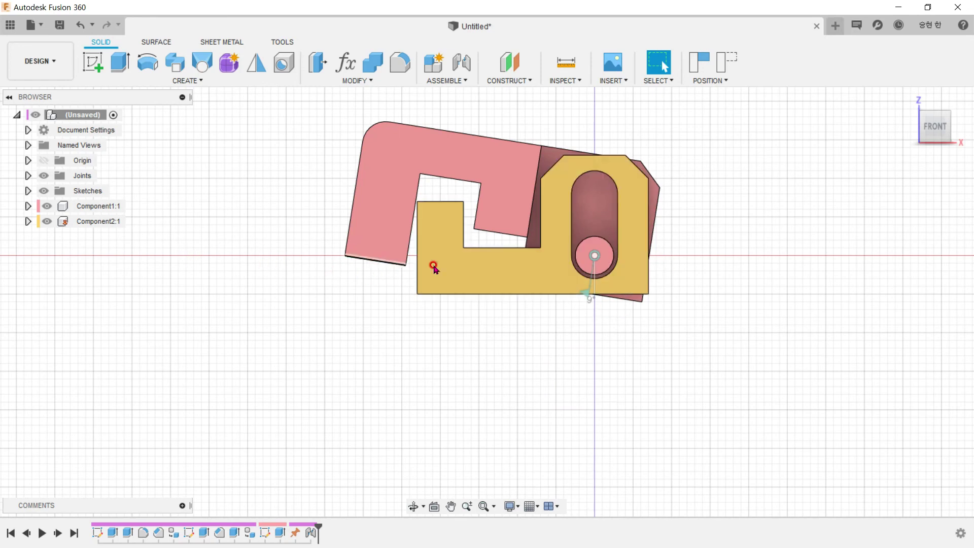
{"action": "left_click", "coordinate": [725, 62]}
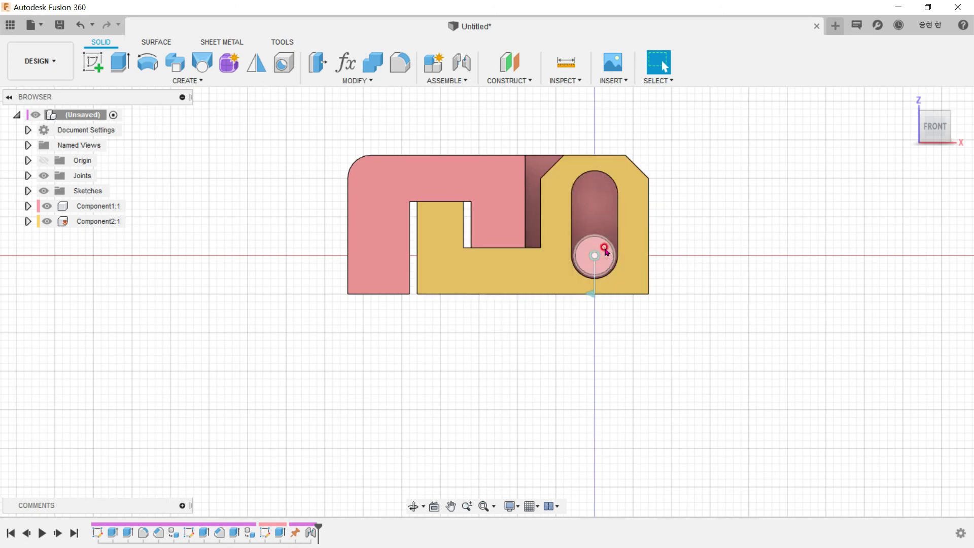
{"action": "left_click", "coordinate": [27, 175]}
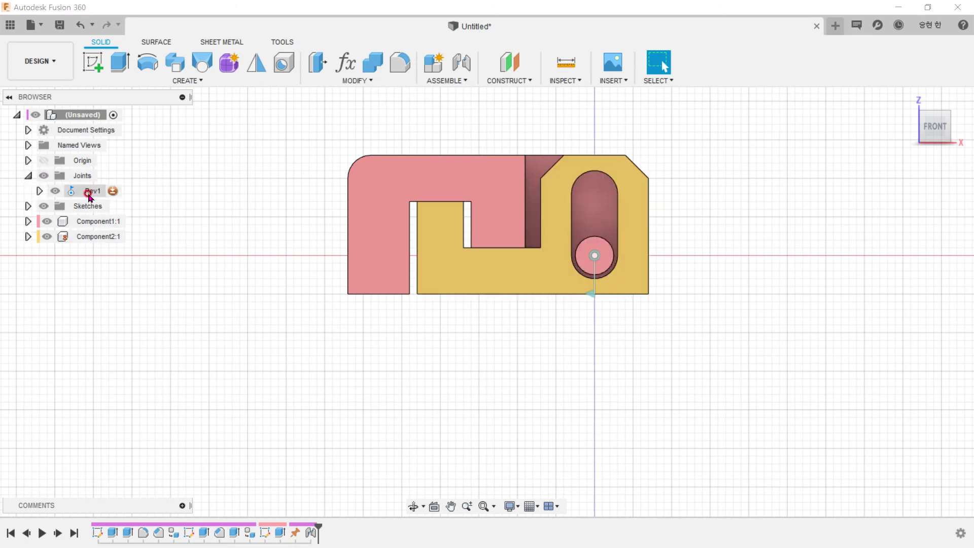
{"action": "right_click", "coordinate": [91, 195]}
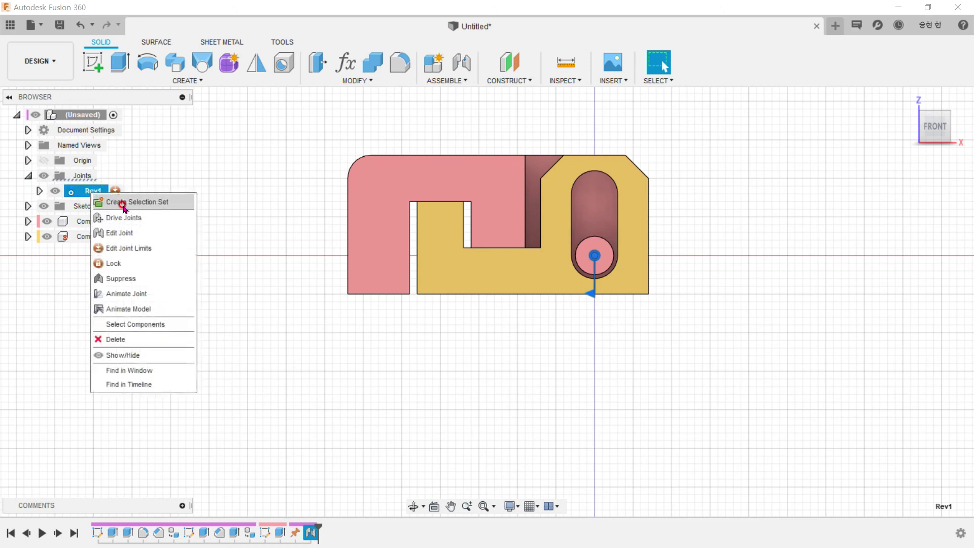
{"action": "left_click", "coordinate": [135, 232]}
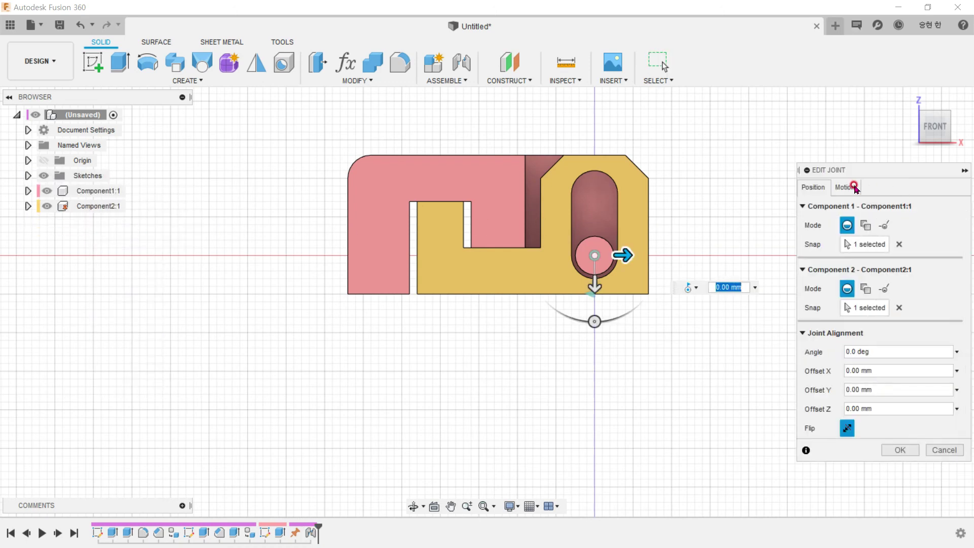
Change the joint's motion to Pin-Slot sliding along the Y Axis
{"action": "left_click", "coordinate": [854, 187]}
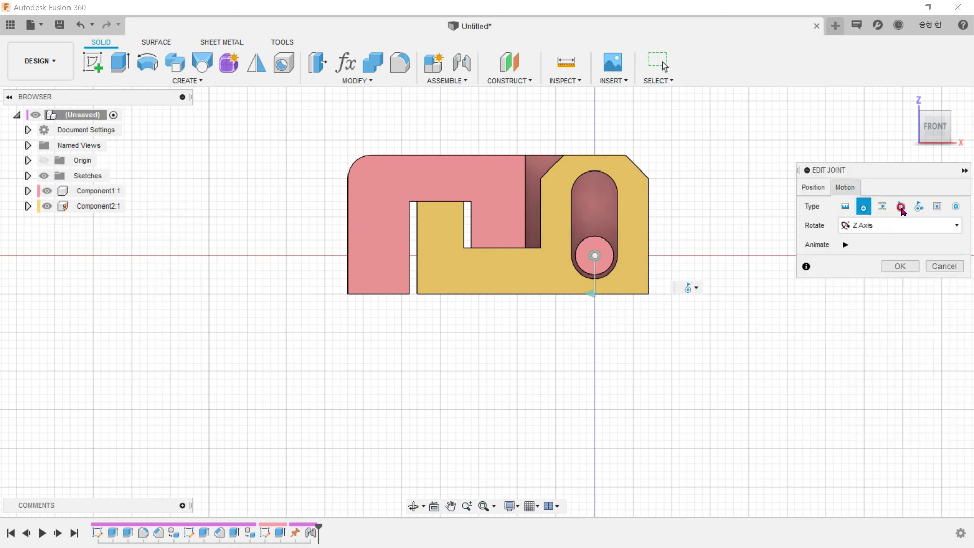
{"action": "left_click", "coordinate": [902, 207]}
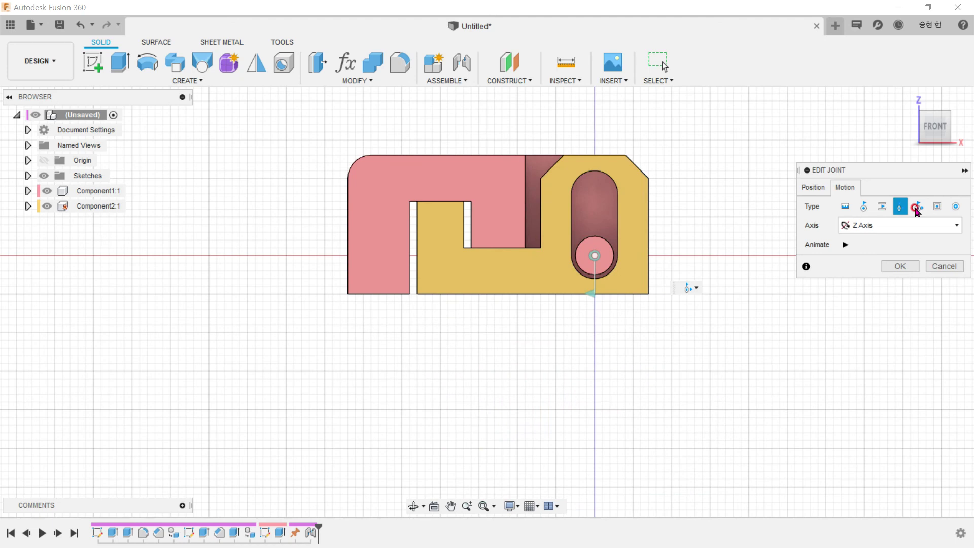
{"action": "left_click", "coordinate": [915, 206]}
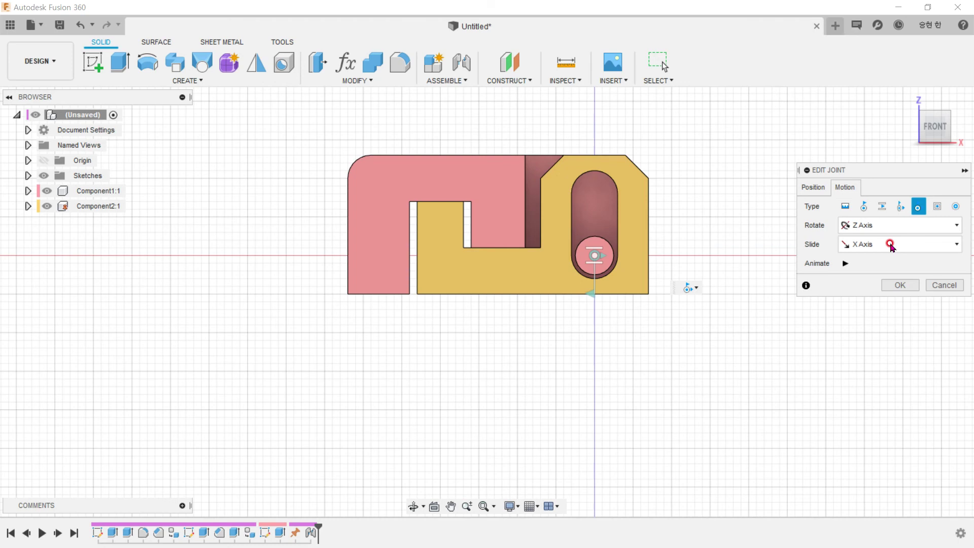
{"action": "left_click", "coordinate": [890, 246]}
{"action": "left_click", "coordinate": [864, 277]}
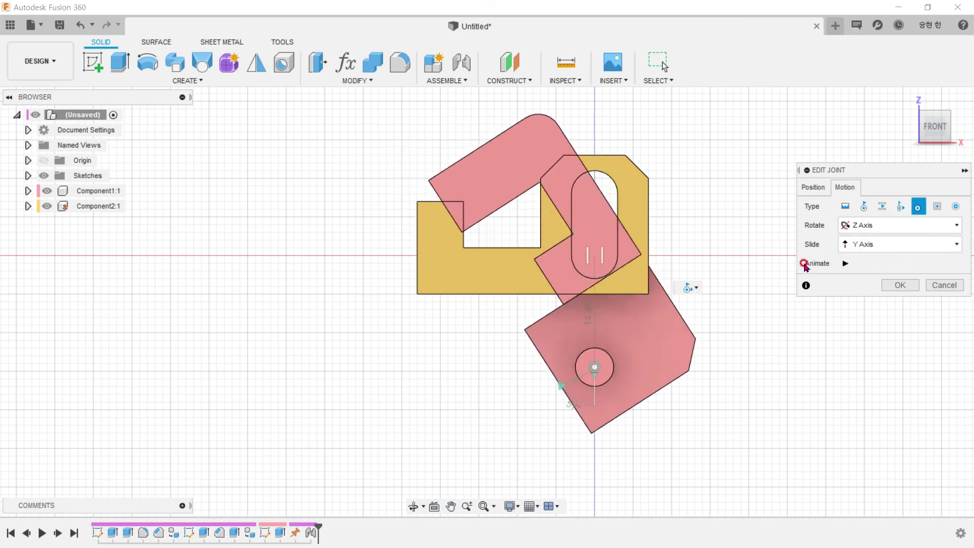
{"action": "left_click", "coordinate": [896, 285]}
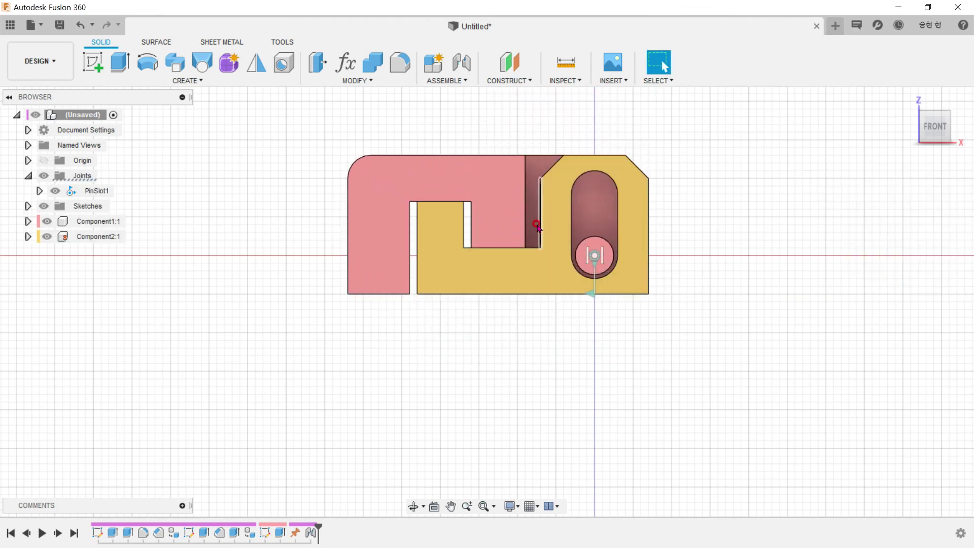
Drag the pink part so its pin slides up the yellow part's slot and swings open, then view it isometrically
{"action": "left_click_drag", "start_coordinate": [600, 267], "coordinate": [560, 198]}
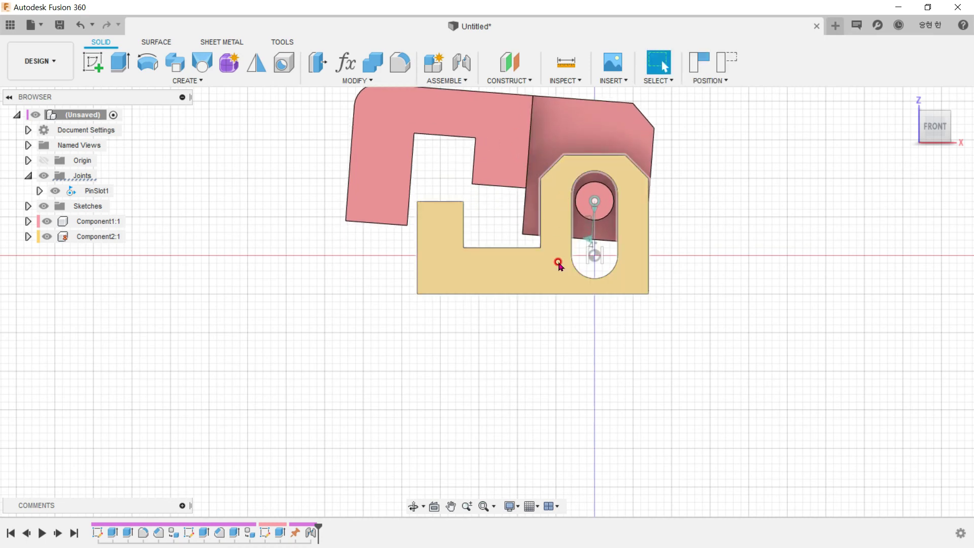
{"action": "middle_click_drag", "start_coordinate": [558, 264], "coordinate": [512, 341]}
{"action": "mouse_move", "coordinate": [467, 244]}
{"action": "left_mouse_down"}
{"action": "mouse_move", "coordinate": [489, 206]}
{"action": "mouse_move", "coordinate": [553, 226]}
{"action": "mouse_move", "coordinate": [492, 223]}
{"action": "mouse_move", "coordinate": [528, 228]}
{"action": "mouse_move", "coordinate": [498, 211]}
{"action": "mouse_move", "coordinate": [474, 267]}
{"action": "mouse_move", "coordinate": [513, 211]}
{"action": "mouse_move", "coordinate": [499, 271]}
{"action": "mouse_move", "coordinate": [419, 252]}
{"action": "left_mouse_up"}
{"action": "middle_click_drag", "start_coordinate": [419, 252], "coordinate": [647, 179], "text": "shift"}
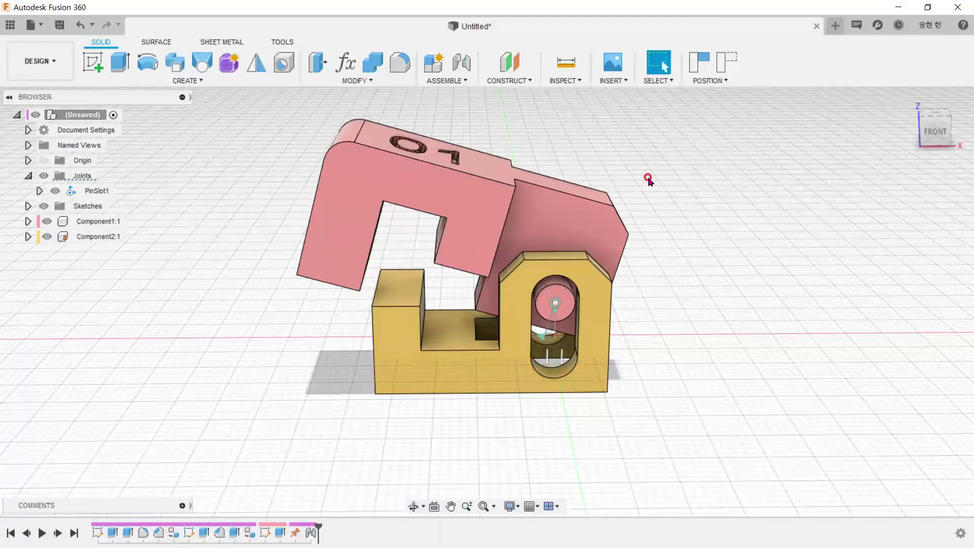